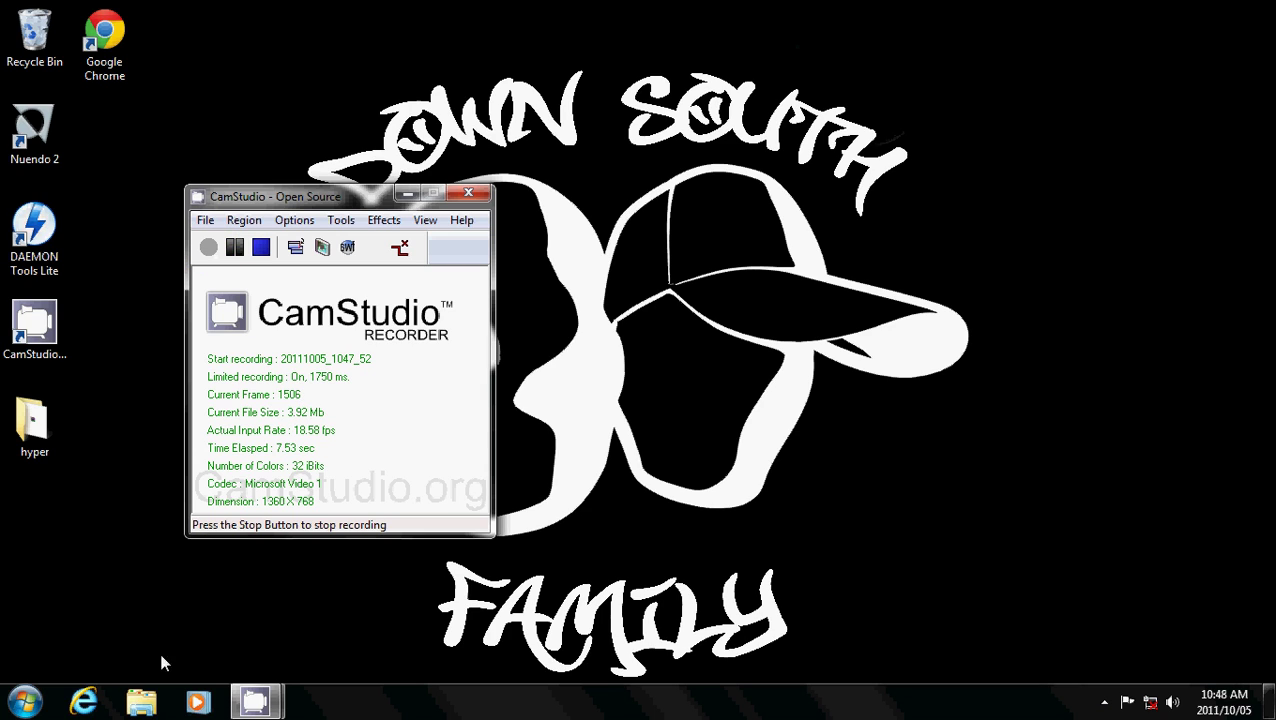
Step: Browse to the Plugins folder under Install Files\audio files on the Terror (E:) drive and widen the window
left_click(141, 703)
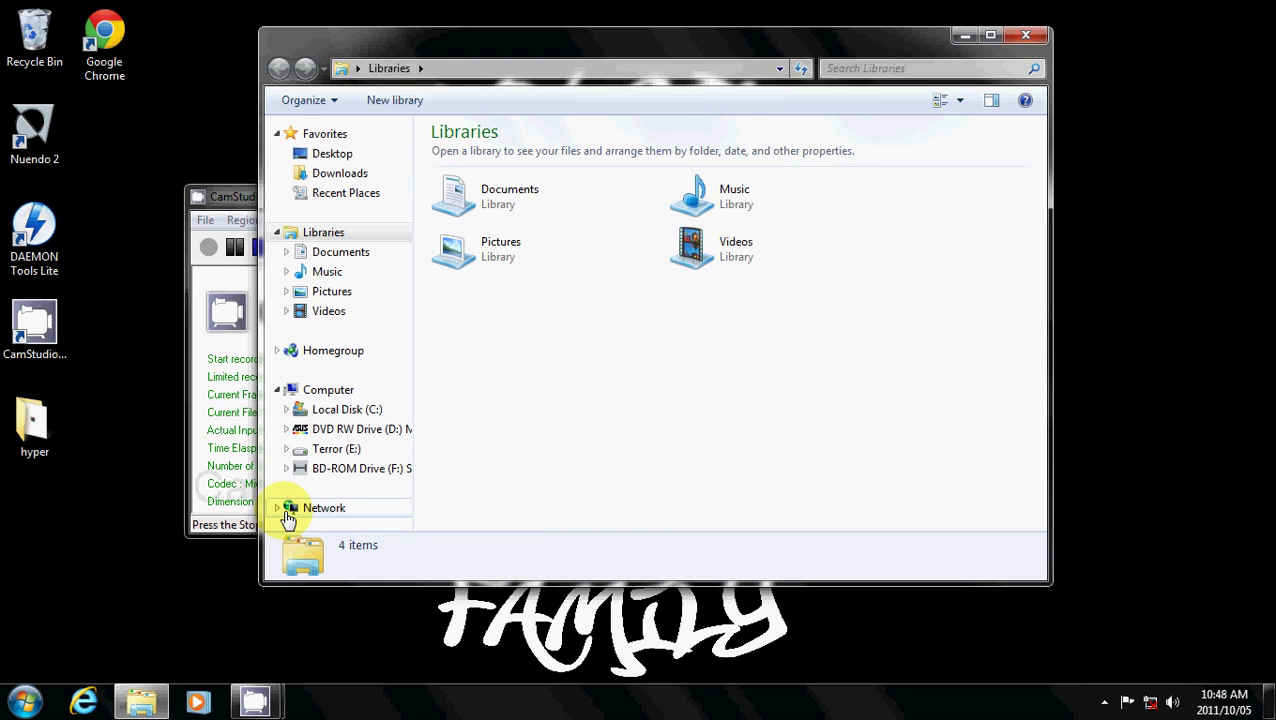
left_click(330, 450)
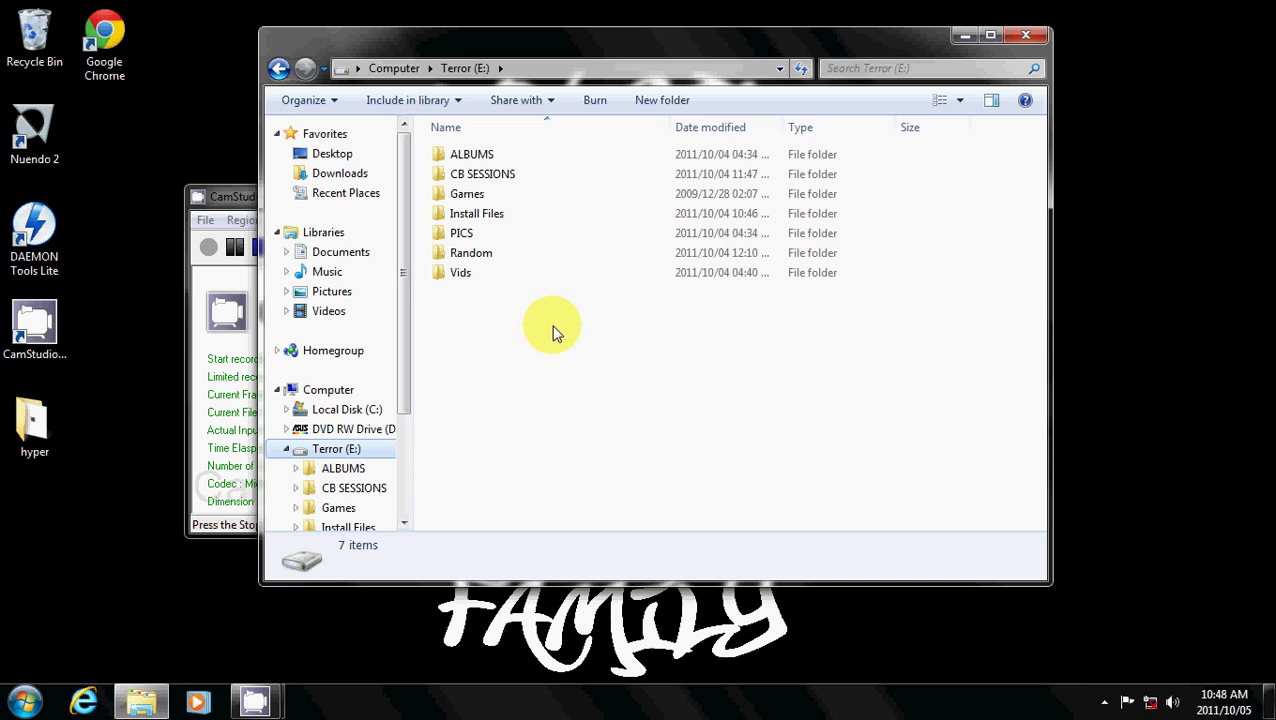
left_click(489, 213)
double_click(489, 213)
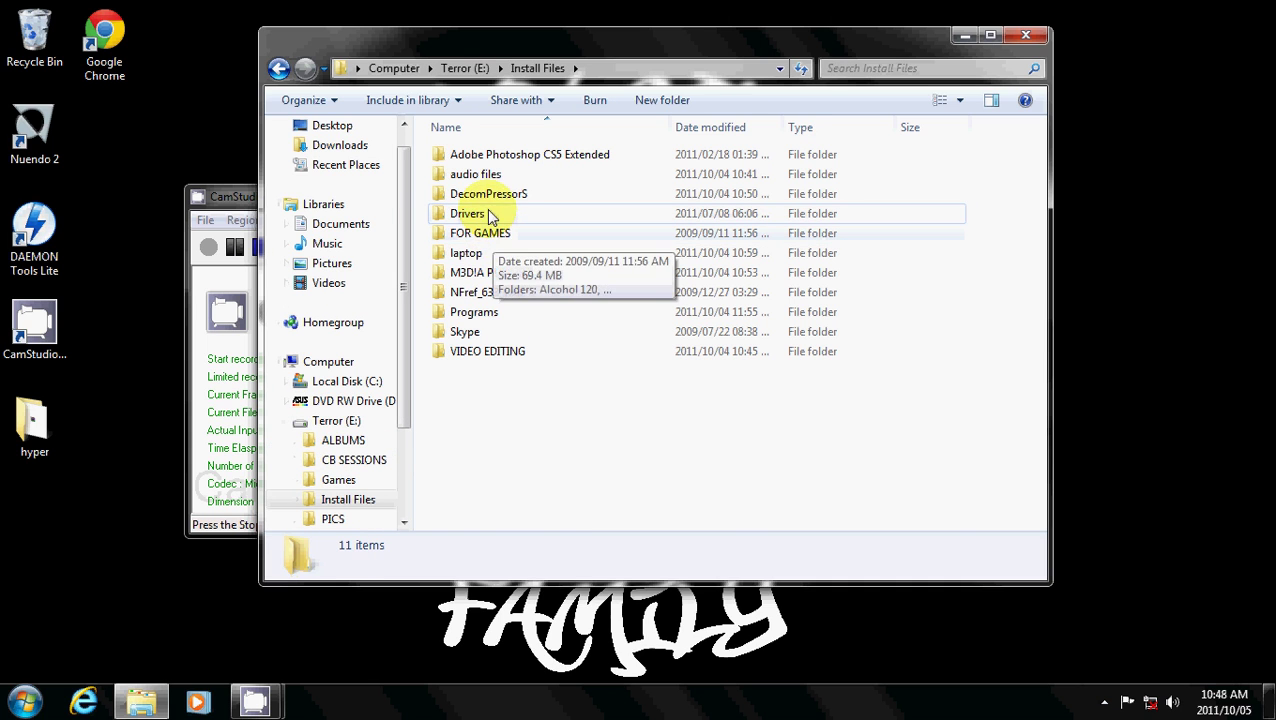
double_click(466, 174)
double_click(480, 352)
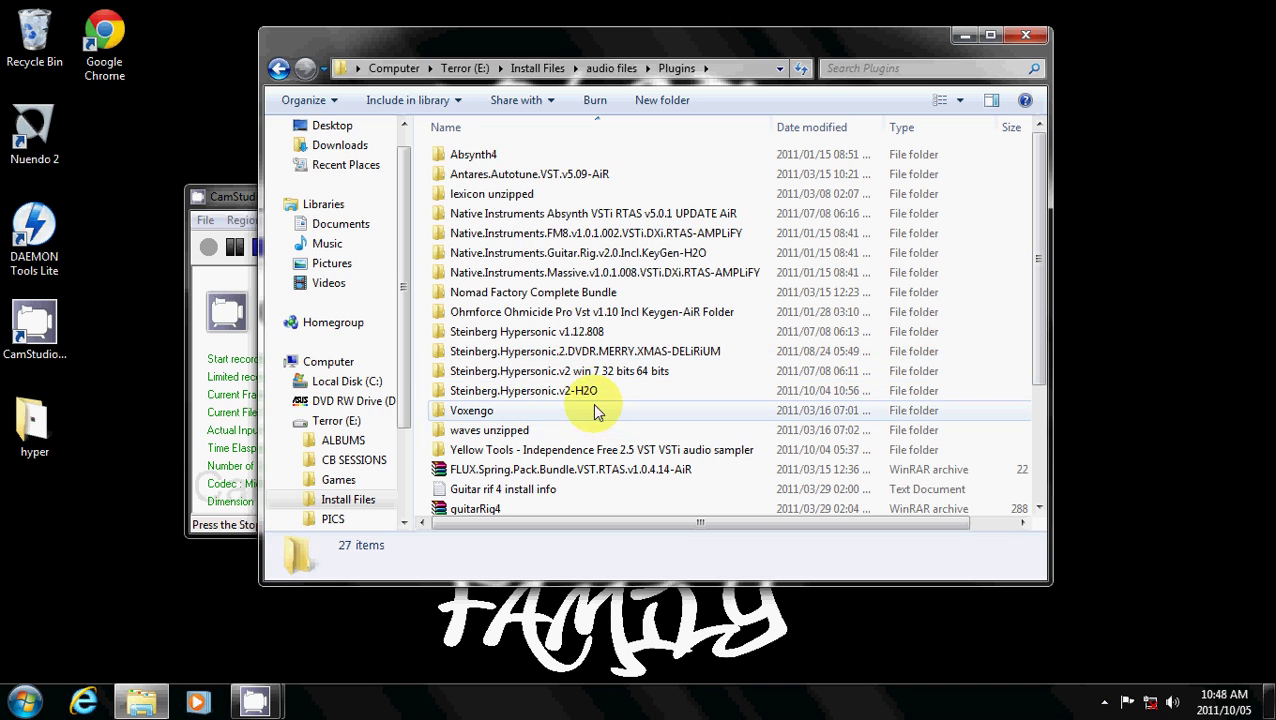
left_click_drag(1051, 350, 1182, 350)
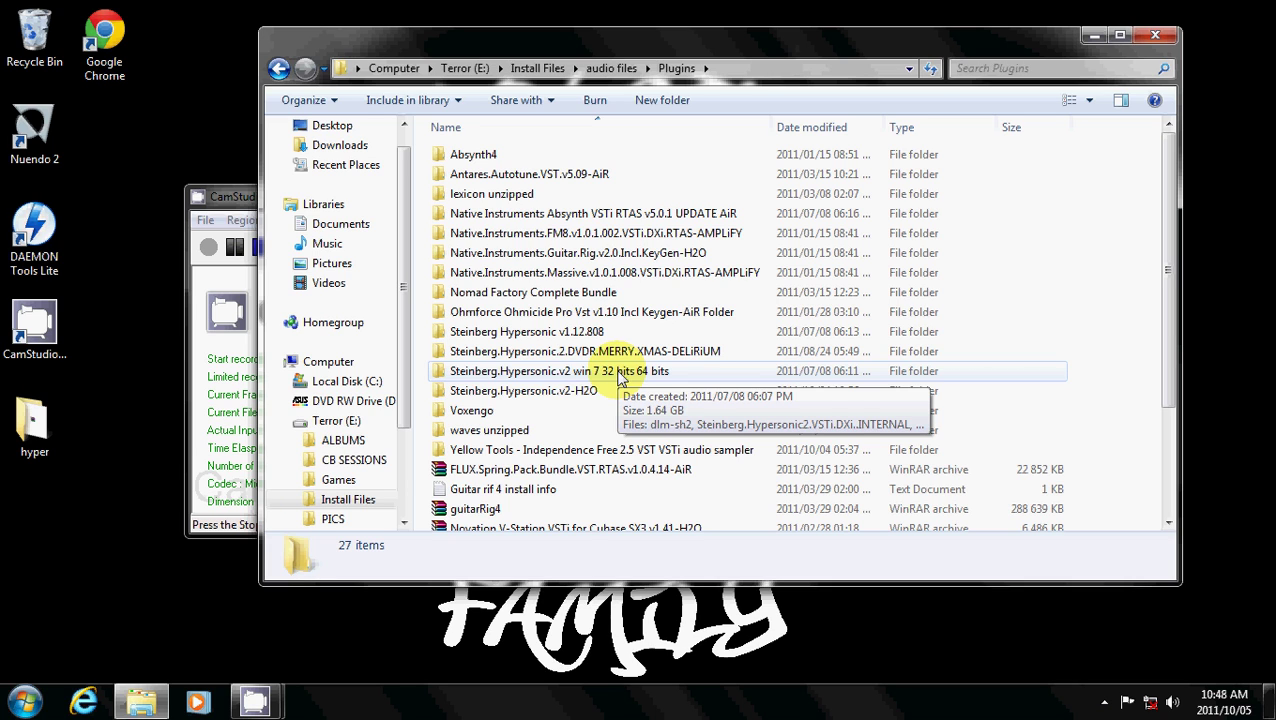
Step: Inspect the plugin files in C:\Program Files\Steinberg\Vstplugins
left_click(347, 383)
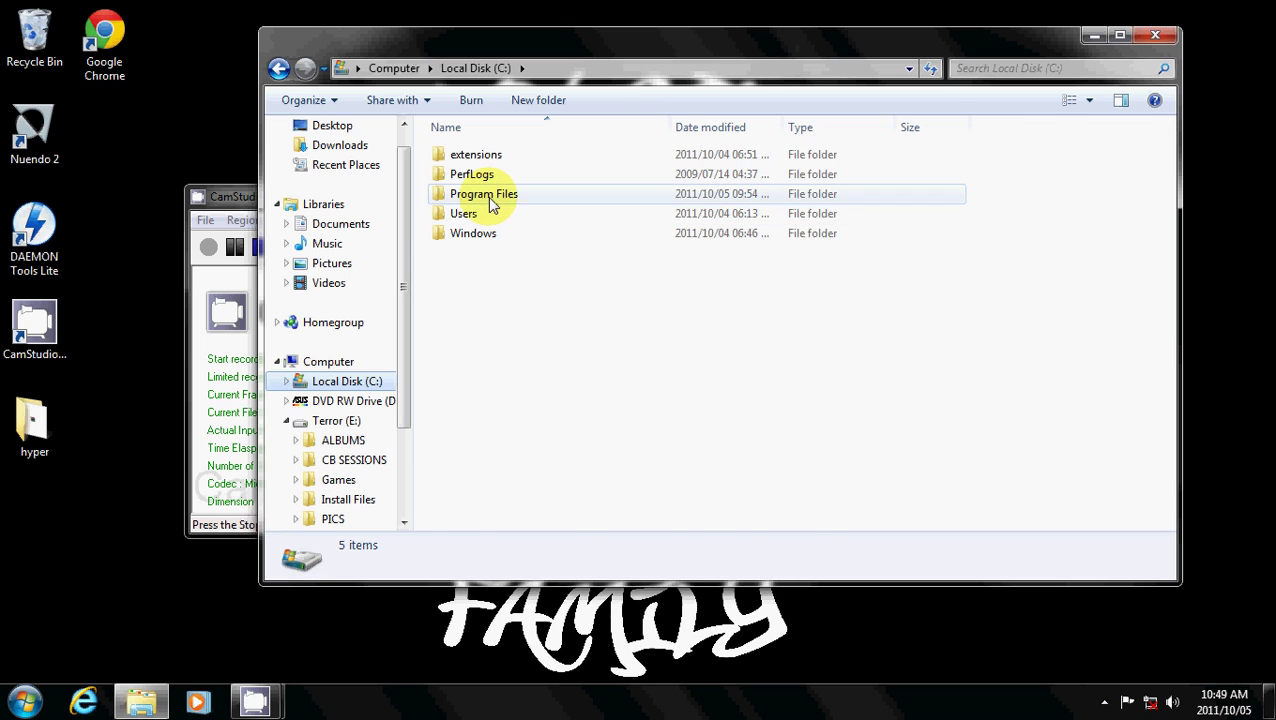
double_click(489, 197)
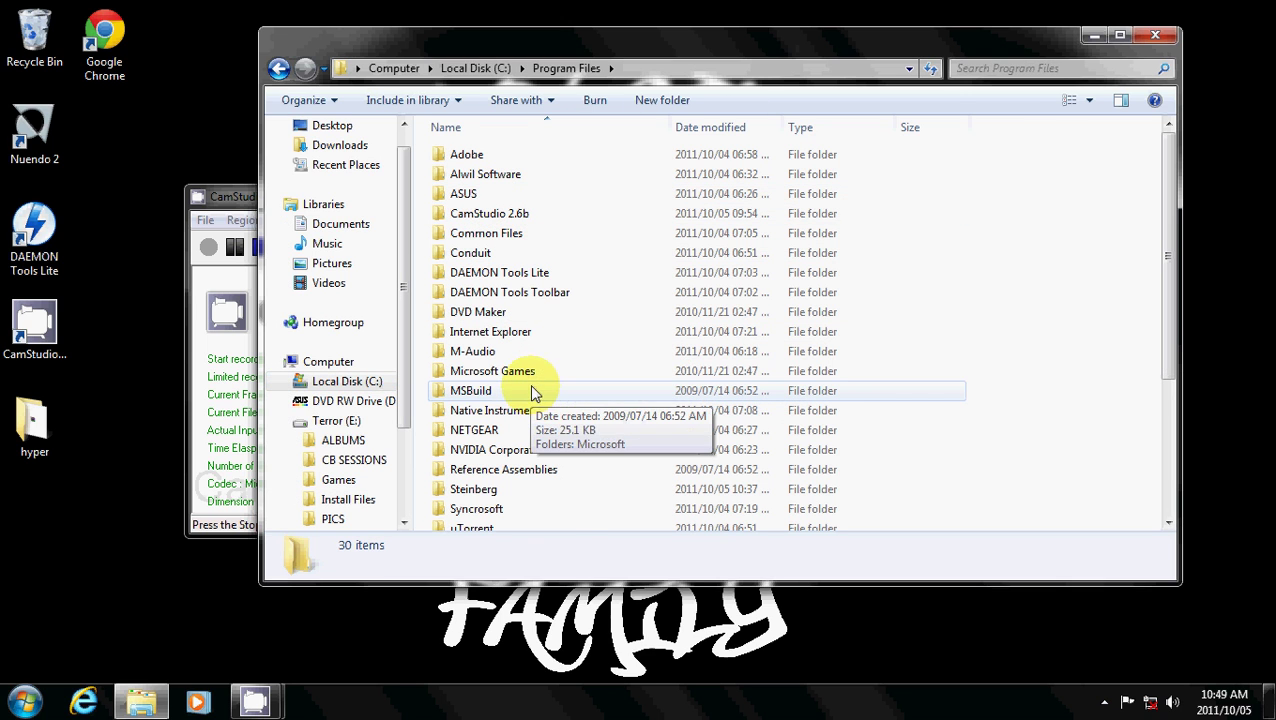
left_click(495, 492)
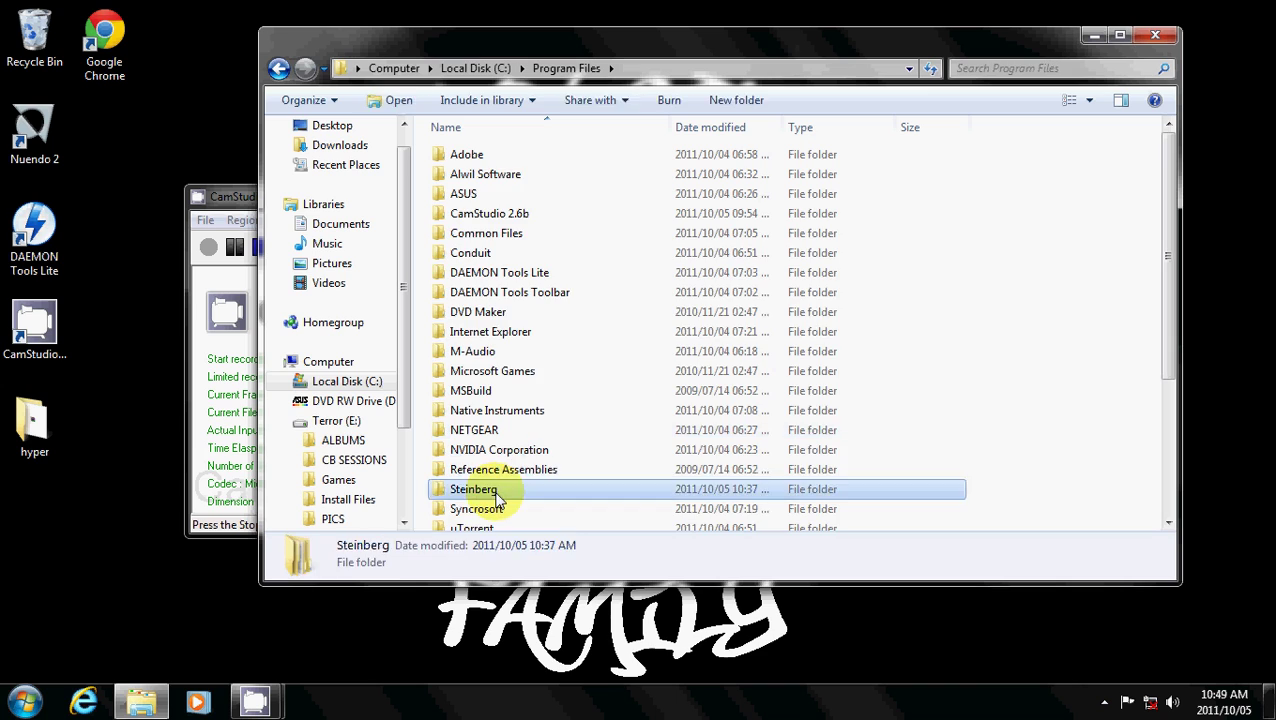
double_click(497, 492)
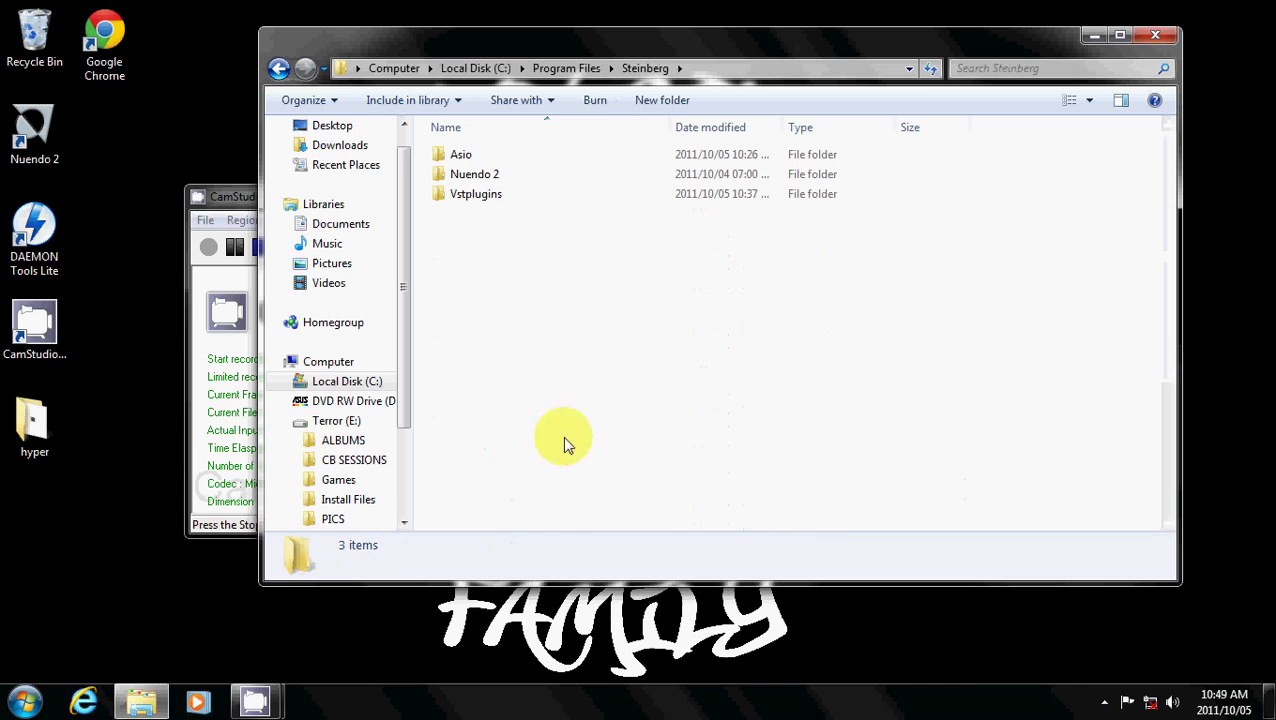
double_click(499, 200)
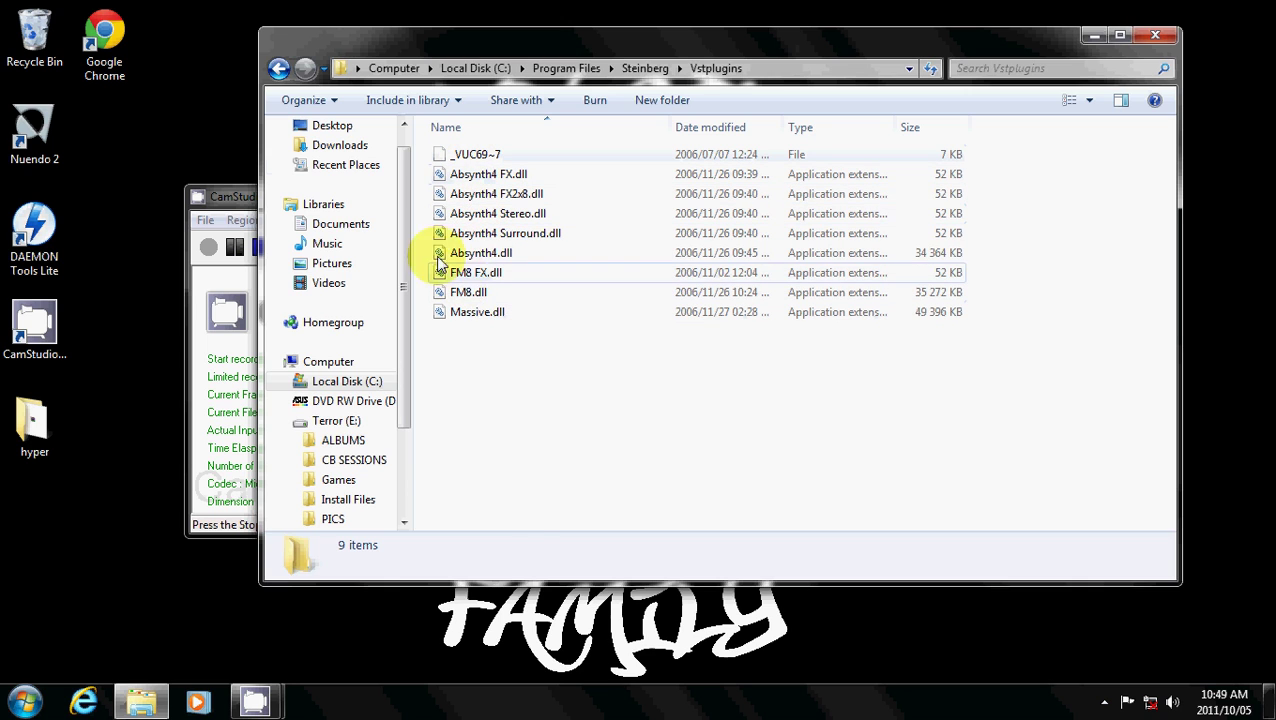
Step: Examine Steinberg's Nuendo 2 program folder and the Vstplugins folder inside it, and close the file window
left_click(281, 72)
double_click(478, 176)
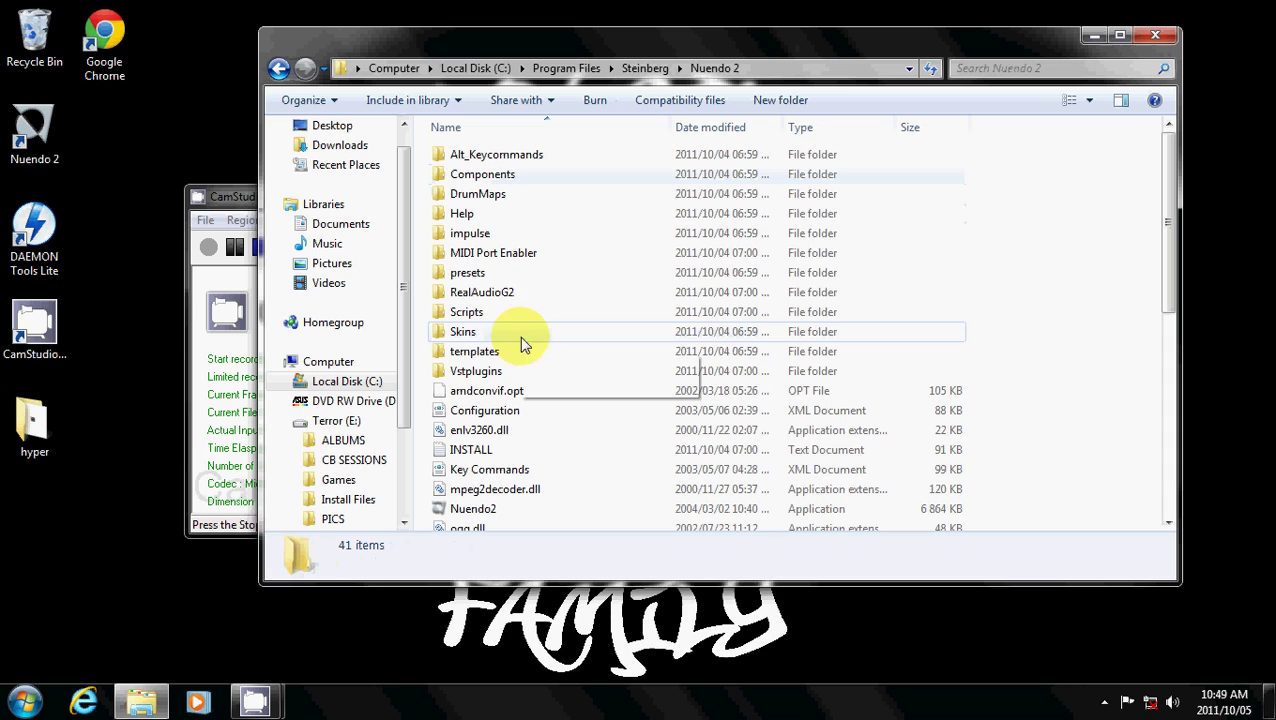
double_click(488, 371)
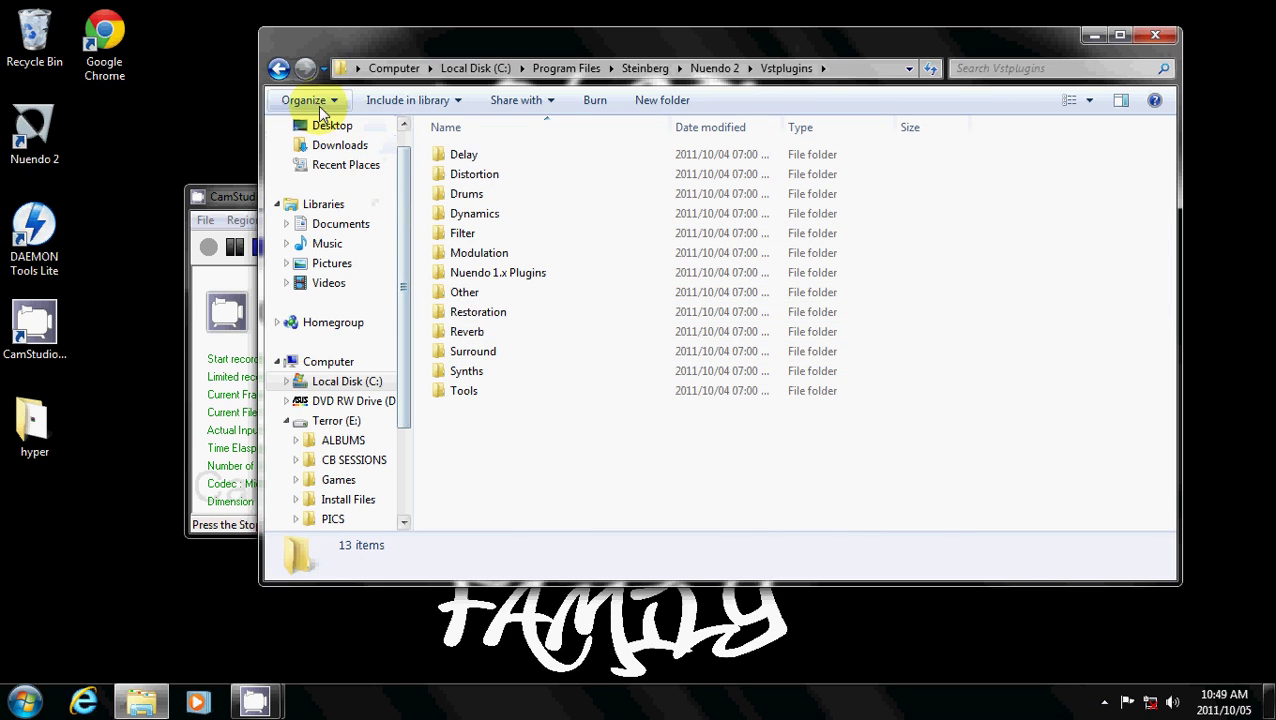
left_click(281, 72)
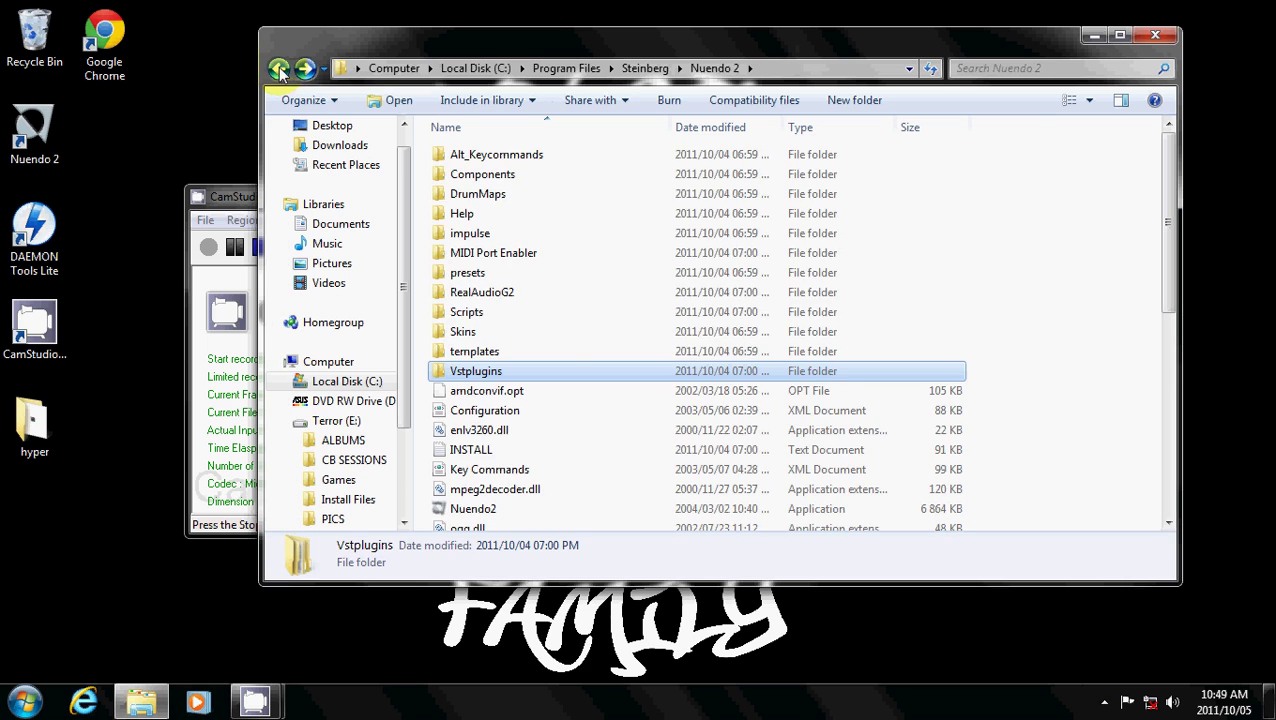
scroll(561, 322, "down", 4)
scroll(557, 333, "down", 3)
scroll(552, 330, "up", 7)
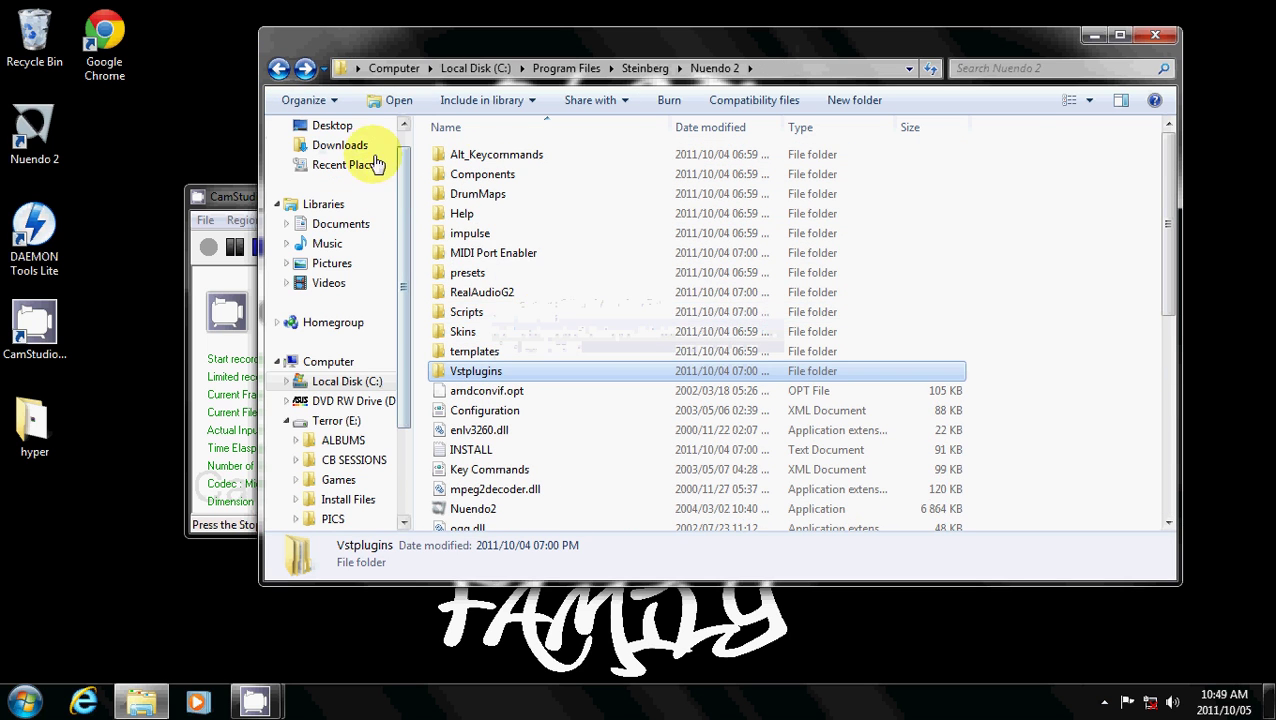
left_click(279, 70)
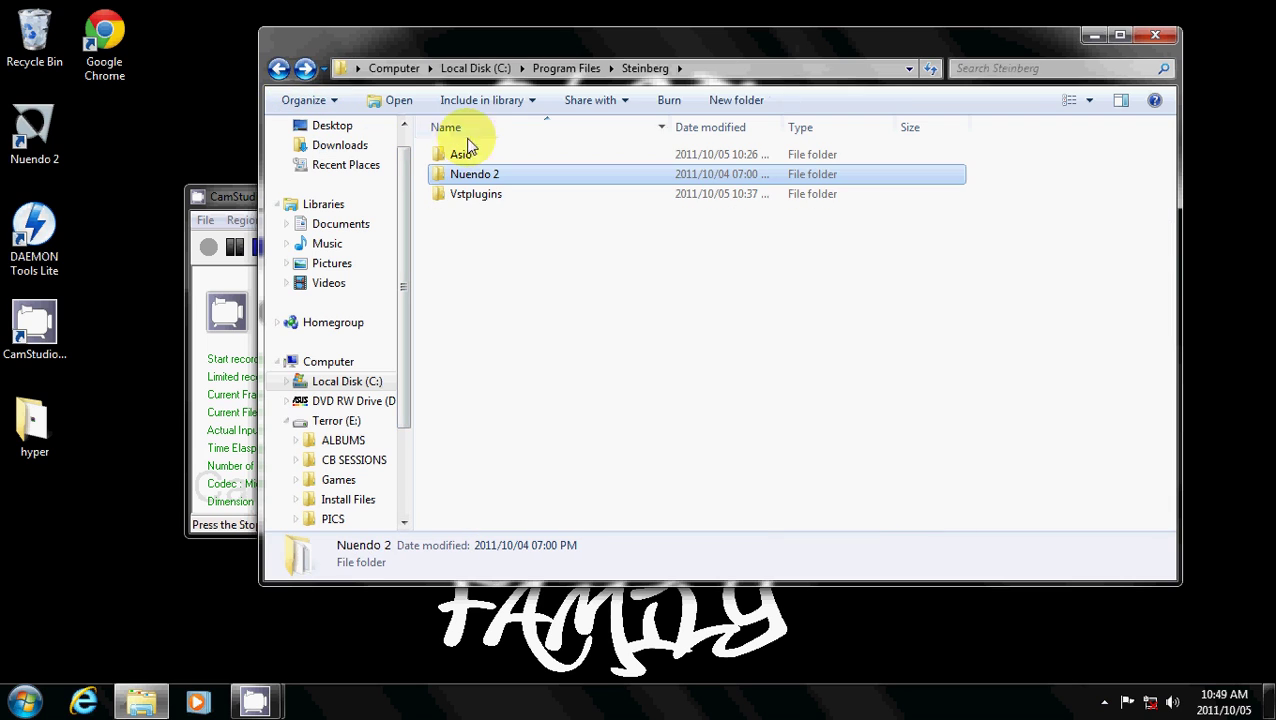
left_click(1155, 35)
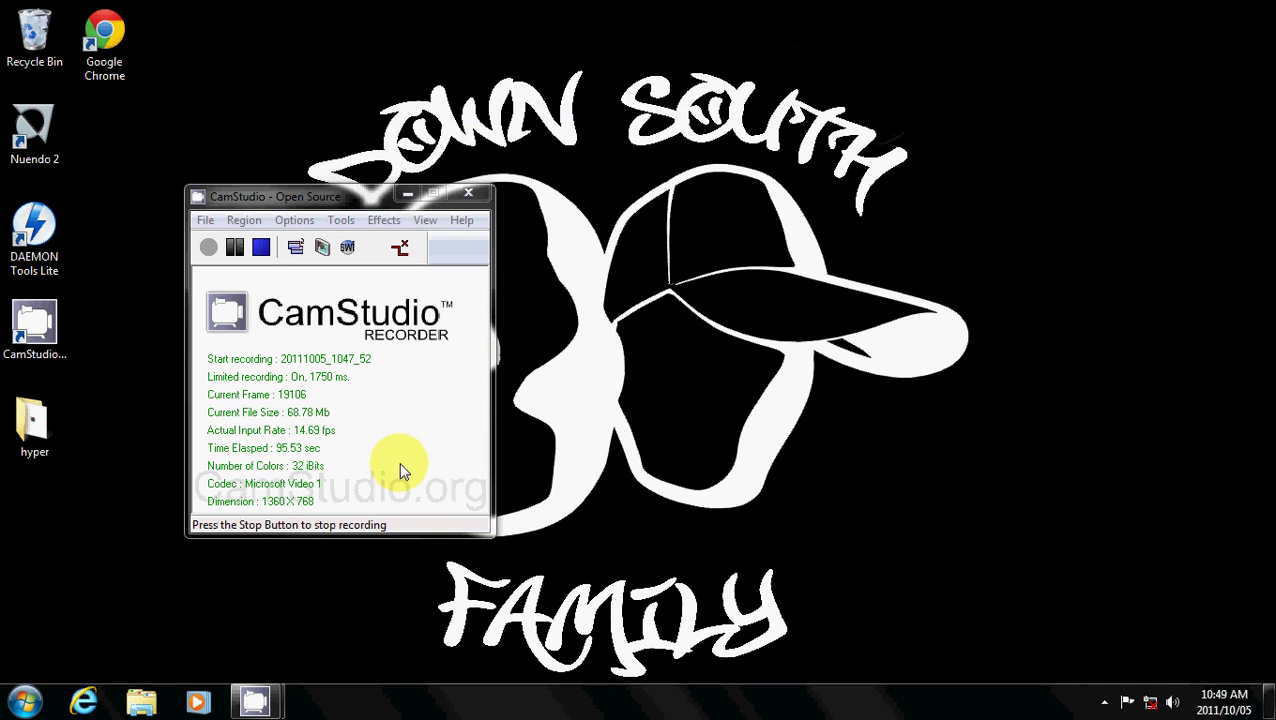
Step: Open the "Steinberg.Hypersonic.v2 win 7 32 bits 64 bits" folder in E:\Install Files\audio files\Plugins
left_click(141, 701)
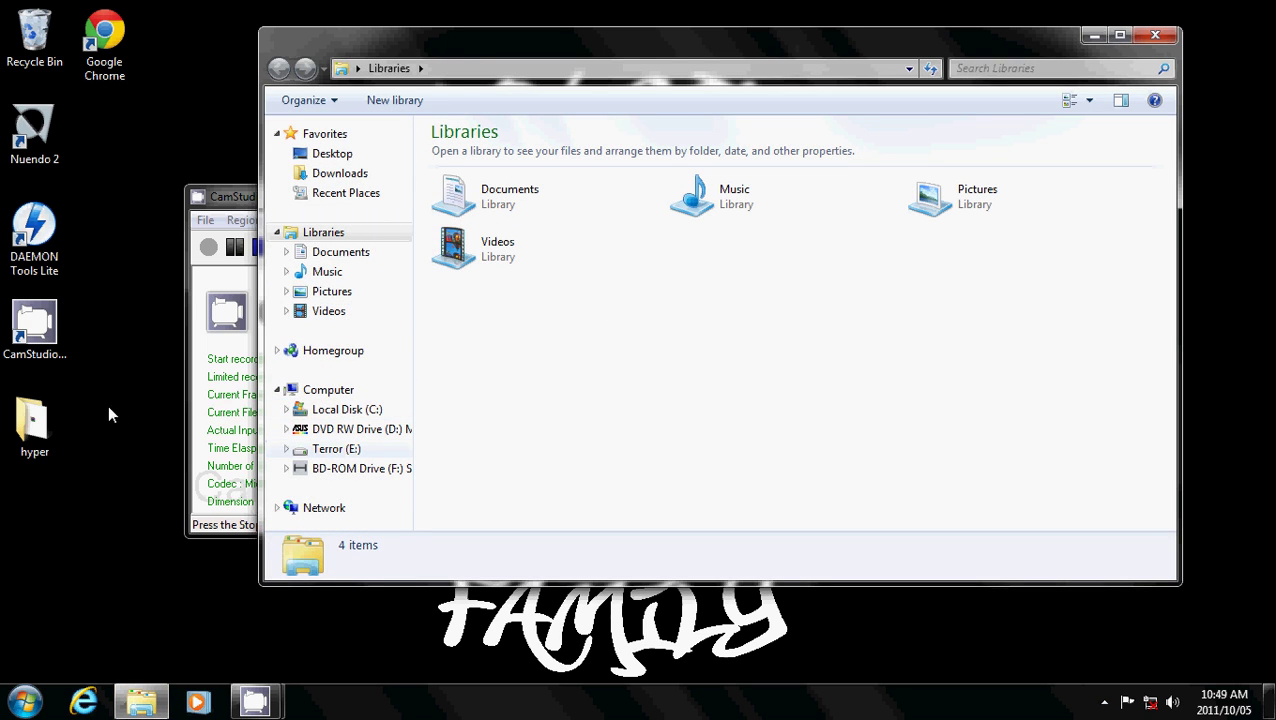
left_click(330, 448)
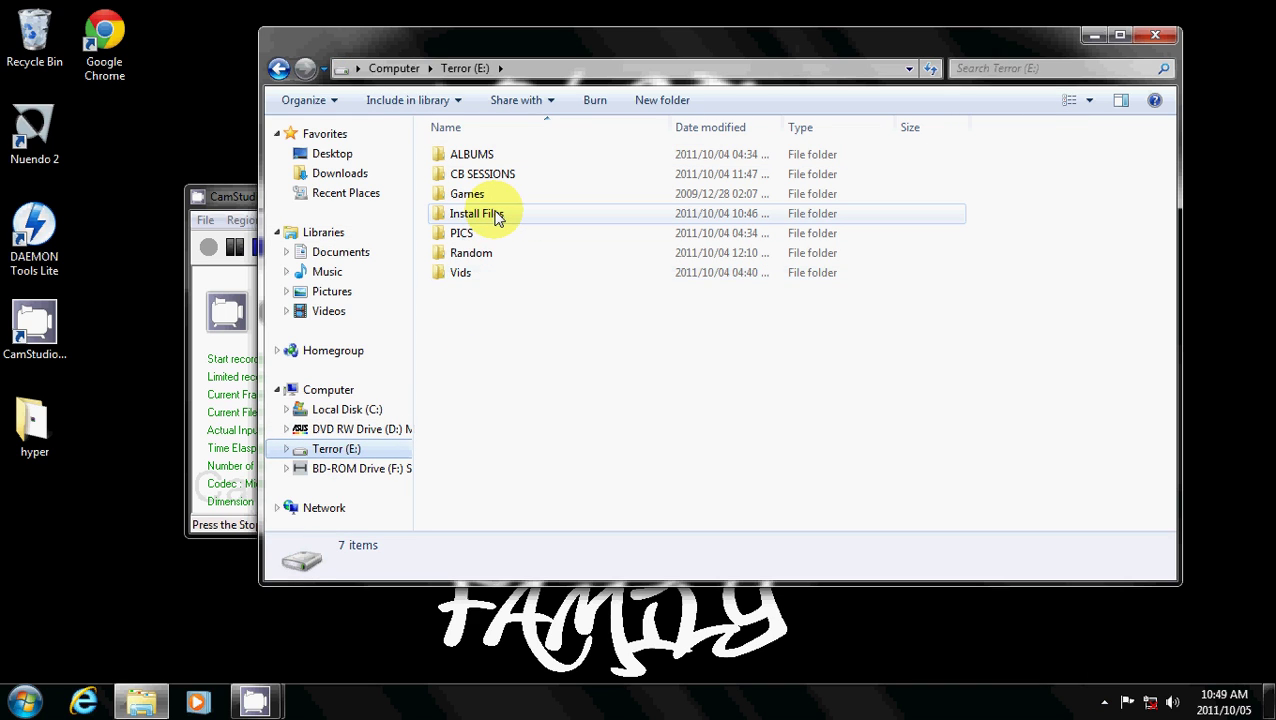
mouse_move(497, 218)
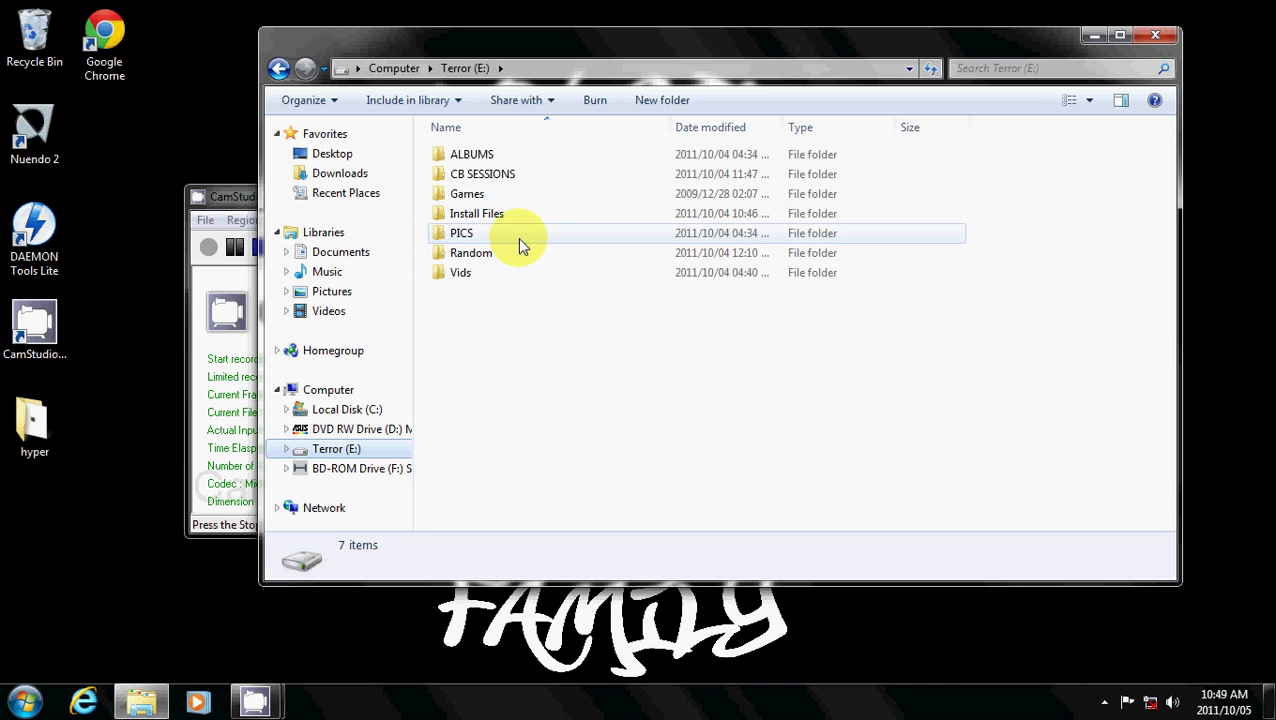
double_click(488, 218)
double_click(470, 175)
double_click(505, 352)
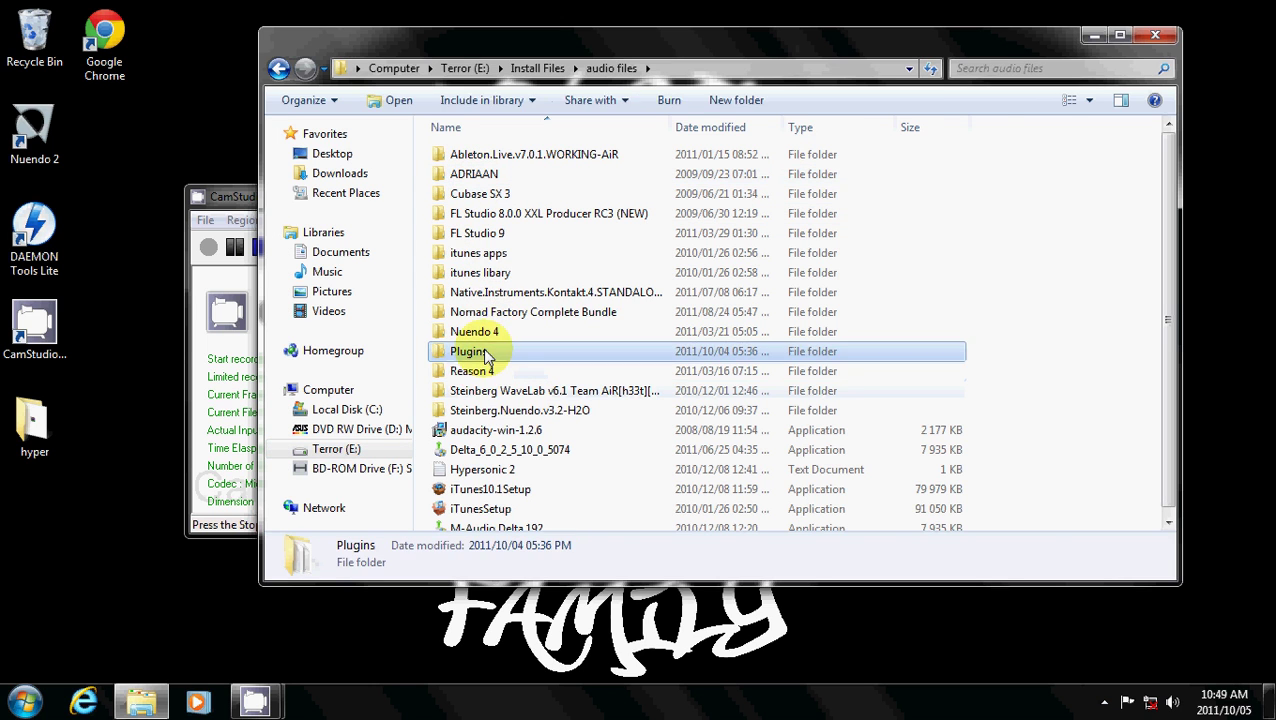
left_click(555, 375)
double_click(555, 375)
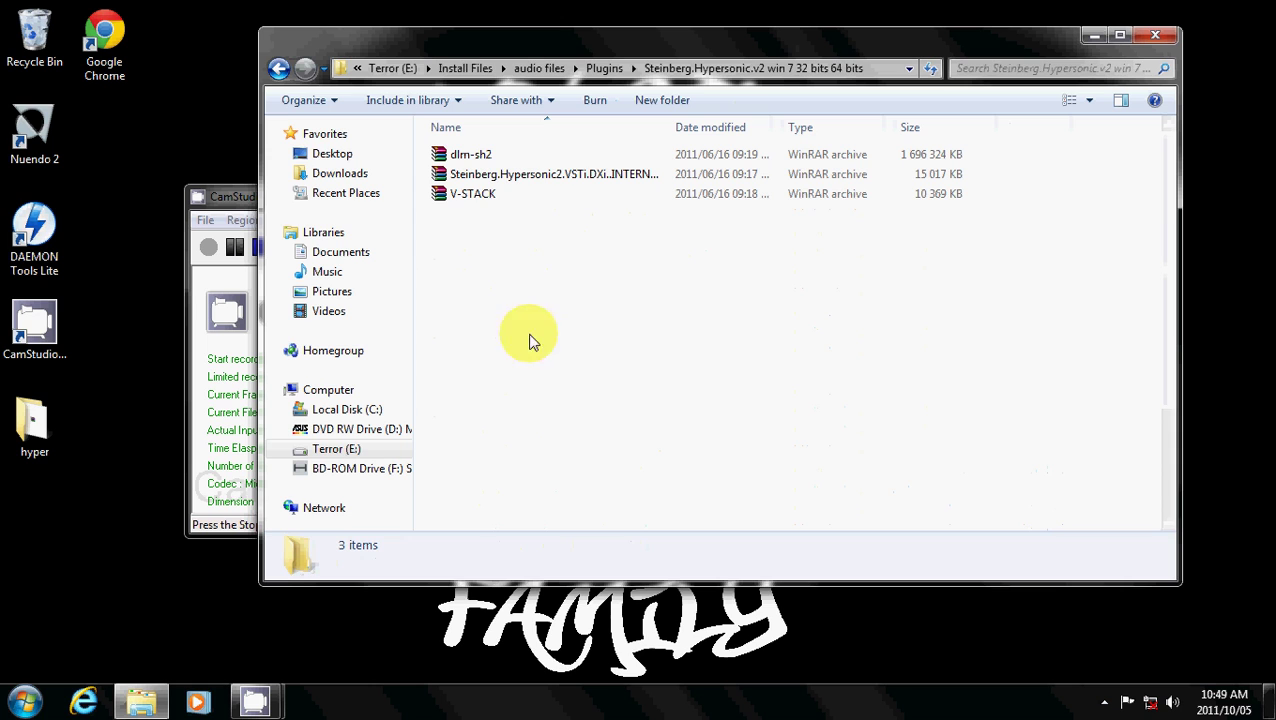
Step: View the extraction options for dlm-sh2.iso in the dlm-sh2 archive, cancel them, and close the archive and folder windows
double_click(483, 158)
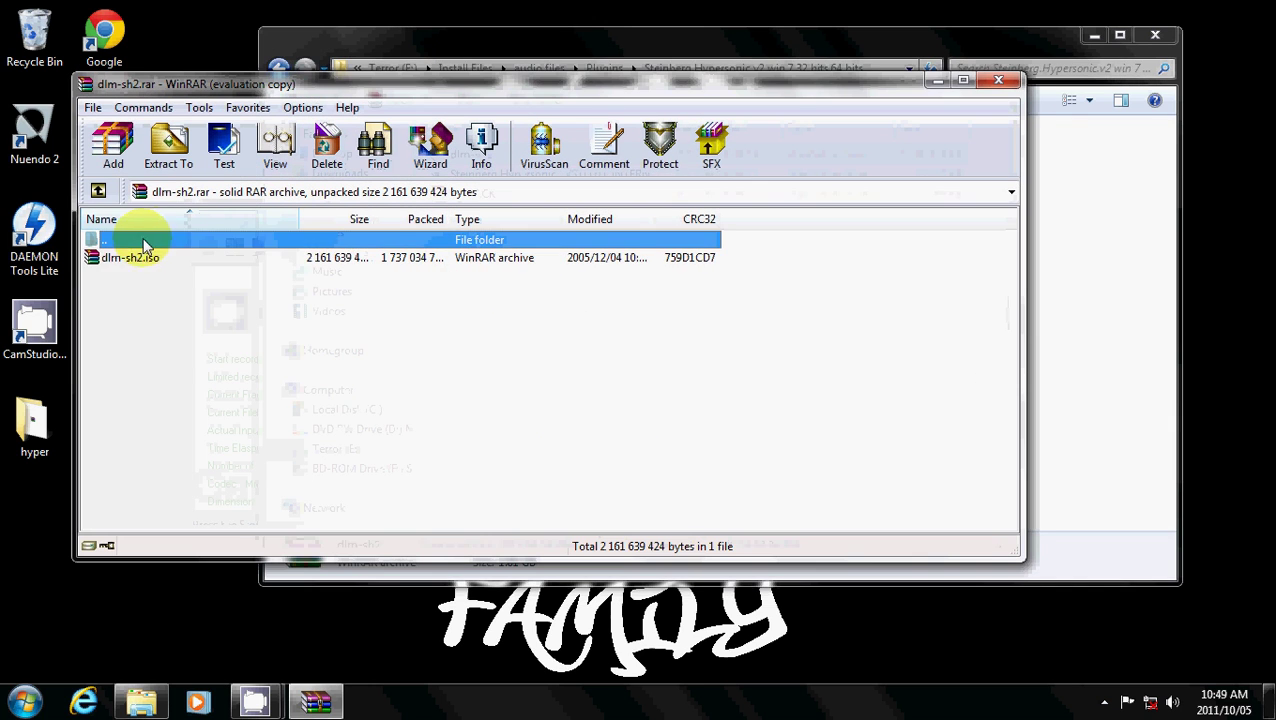
left_click(143, 262)
left_click(166, 140)
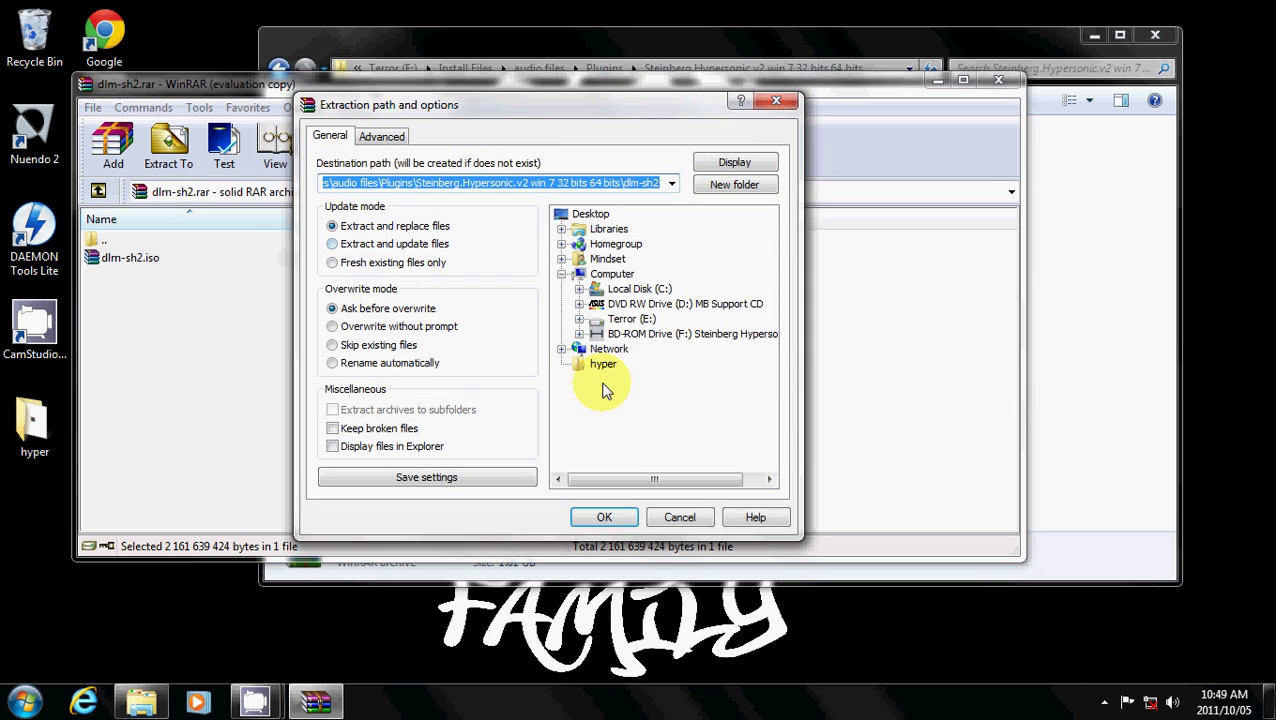
left_click(680, 517)
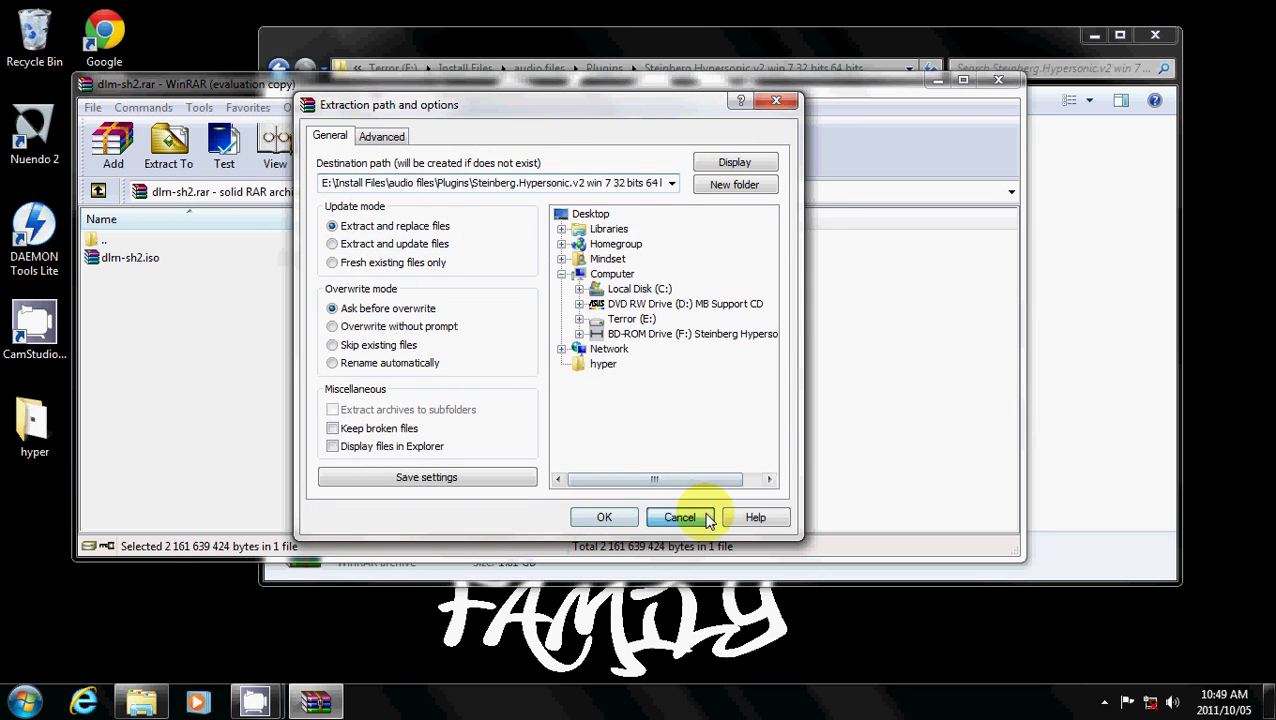
left_click(1000, 82)
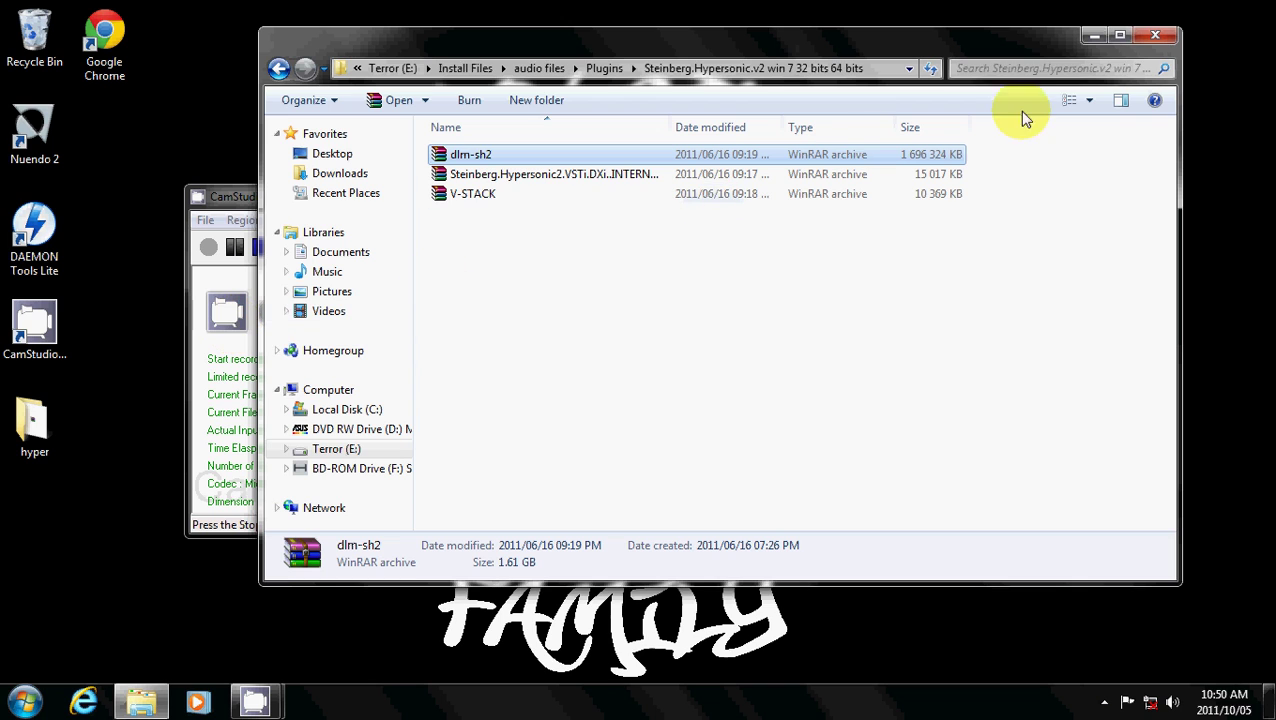
left_click(1158, 38)
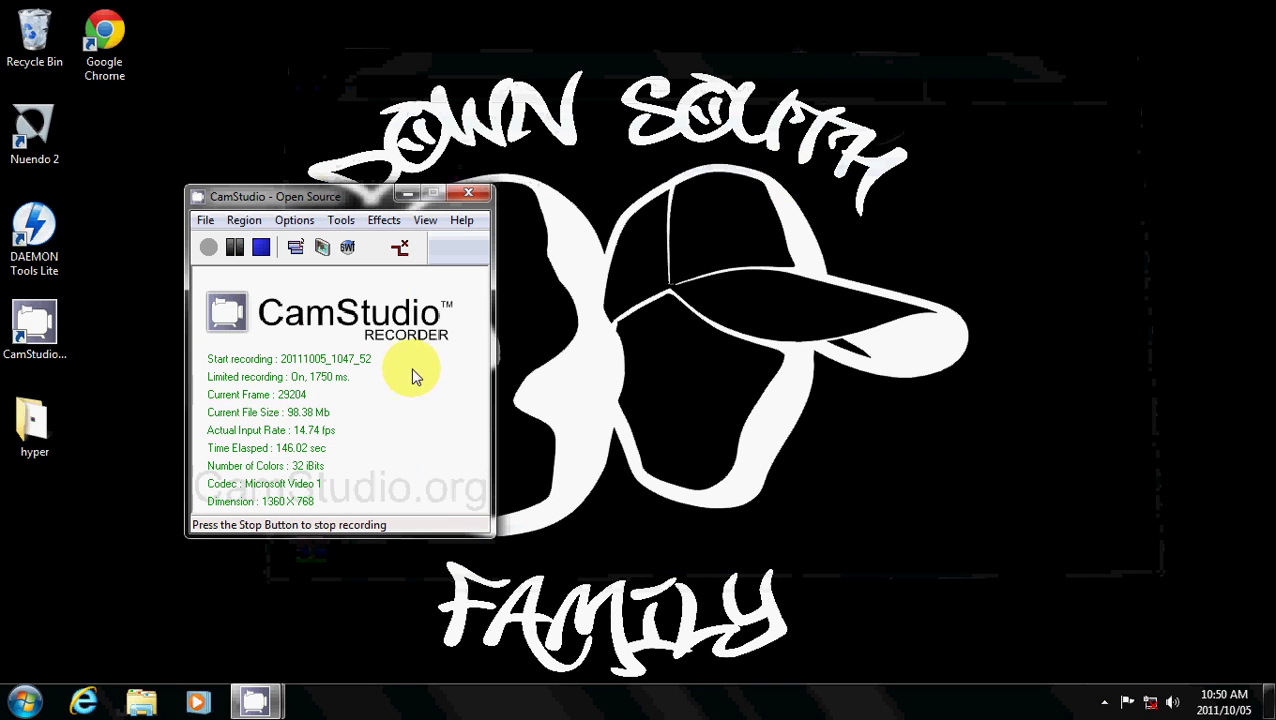
Step: Switch to DAEMON Tools Lite and remove the dlm-sh2.iso entries from both the recently used images and the image catalog
double_click(27, 243)
left_click_drag(700, 150, 808, 122)
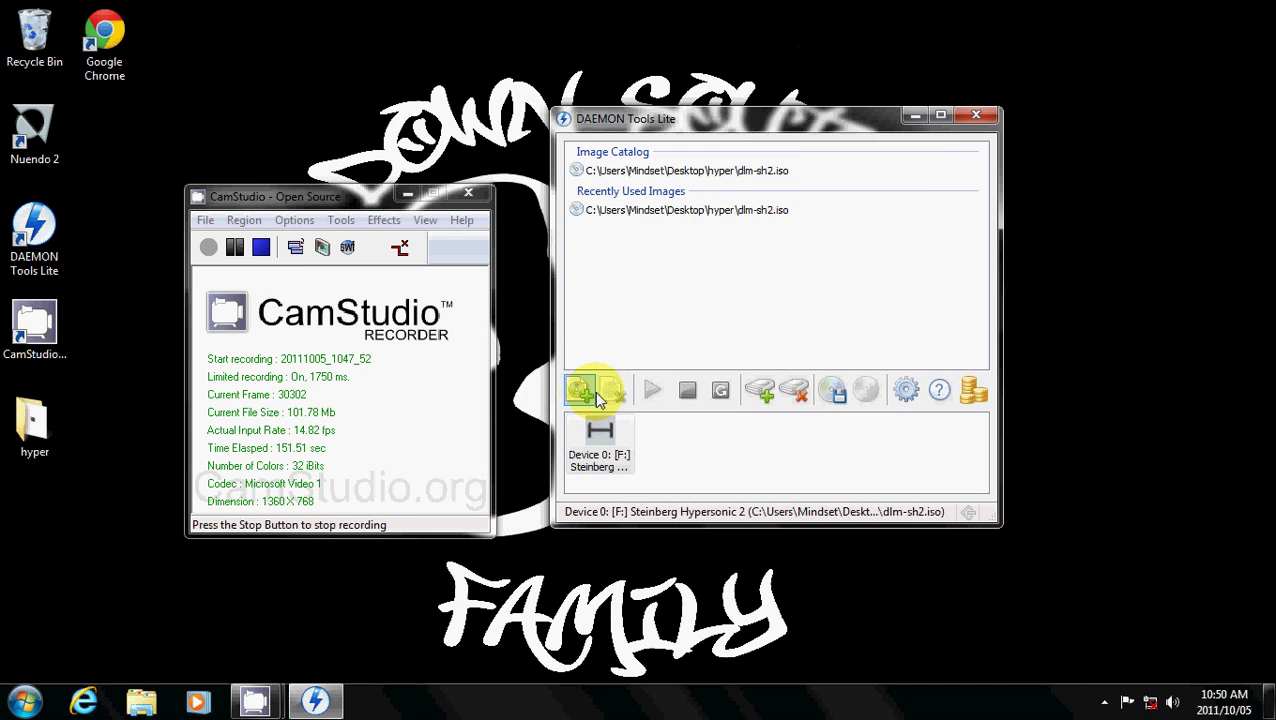
left_click(638, 211)
left_click(611, 390)
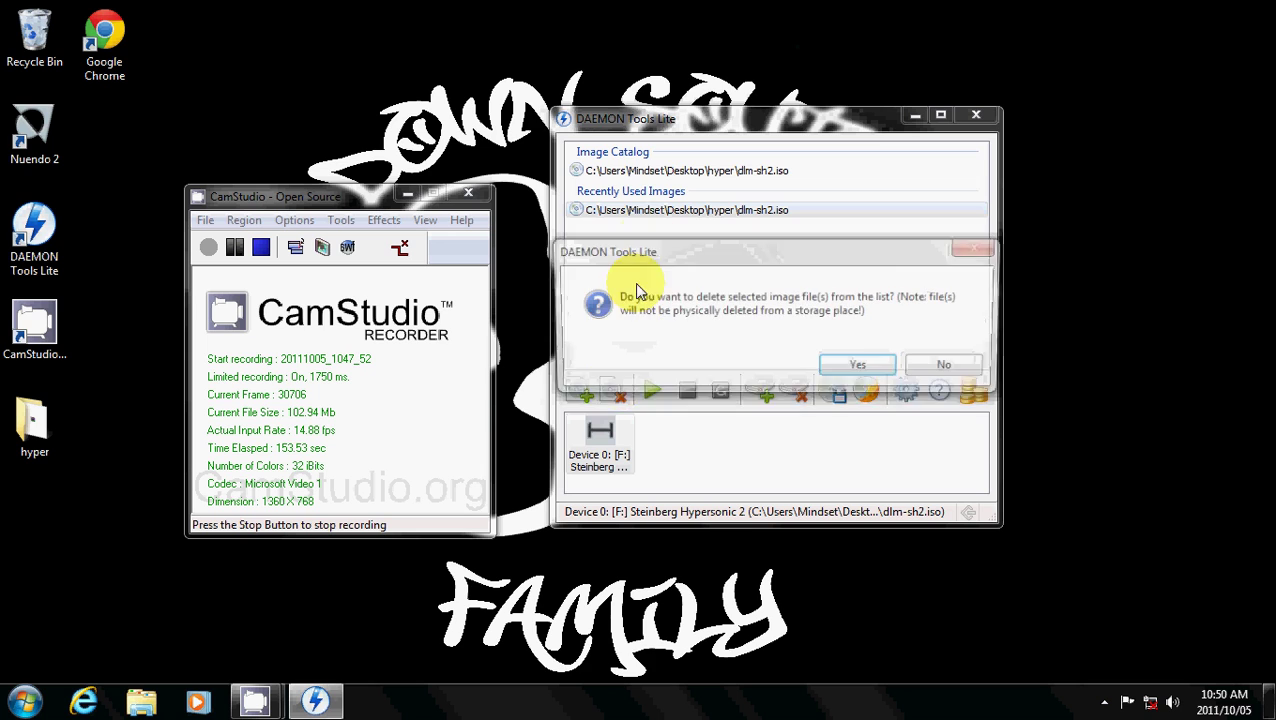
left_click(857, 364)
left_click(698, 172)
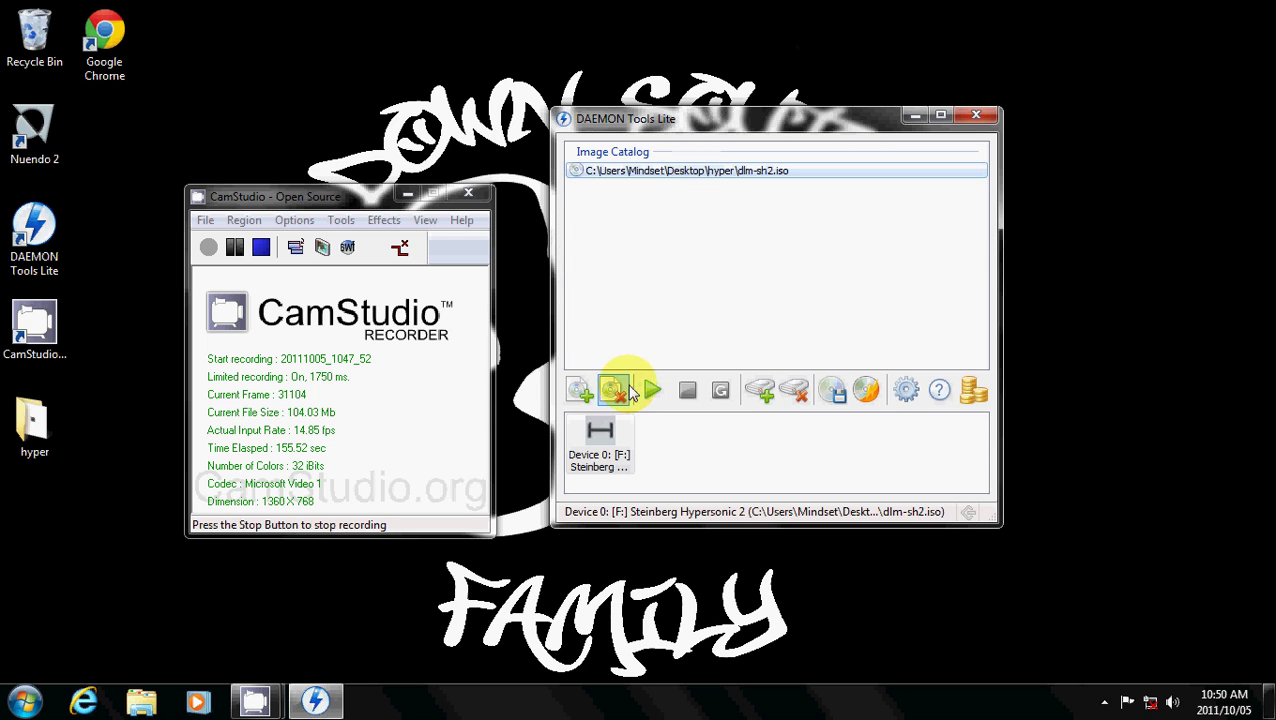
left_click(627, 388)
left_click(852, 367)
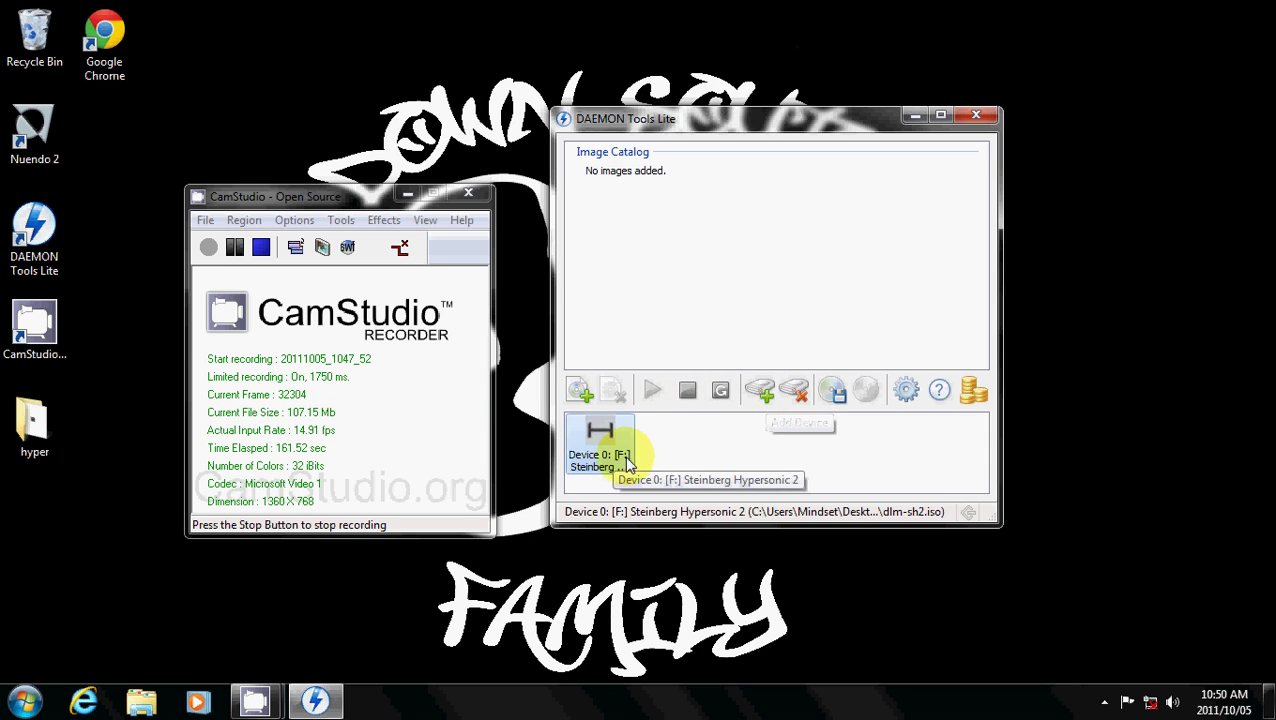
Step: Add the dlm-sh2 image from the desktop's hyper folder to the image catalog and select its entry
left_click(580, 389)
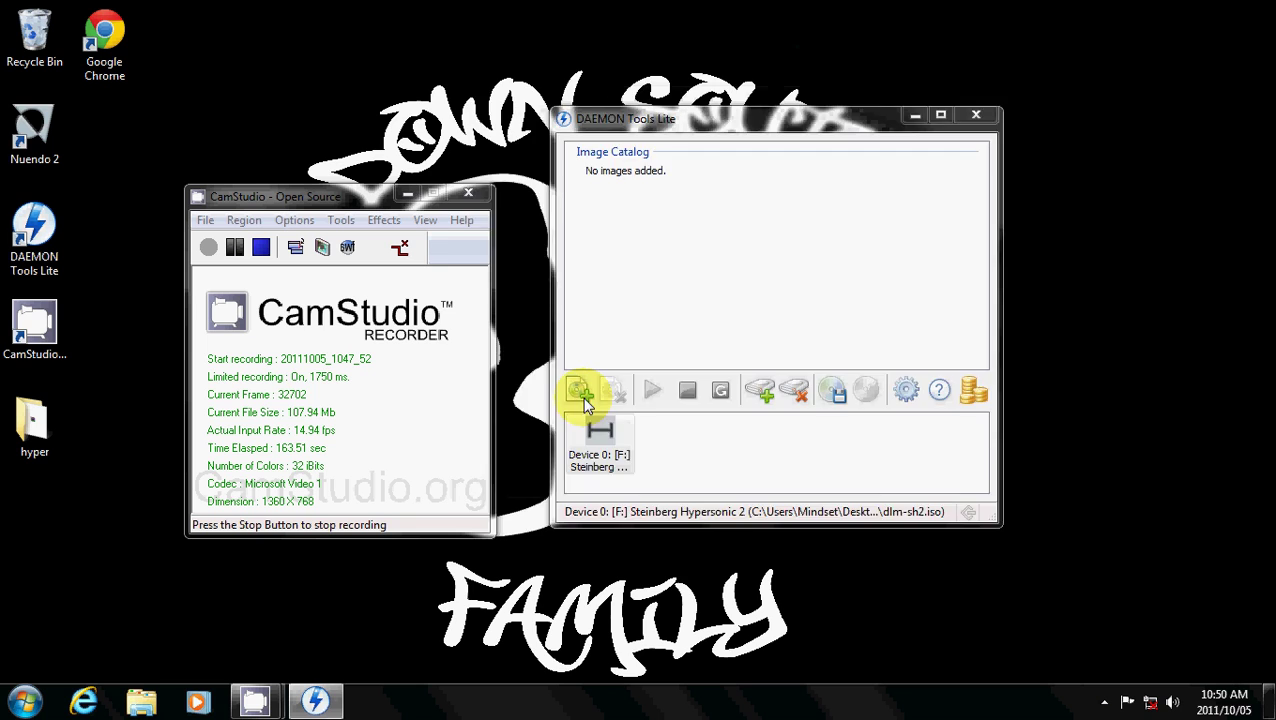
left_click(550, 207)
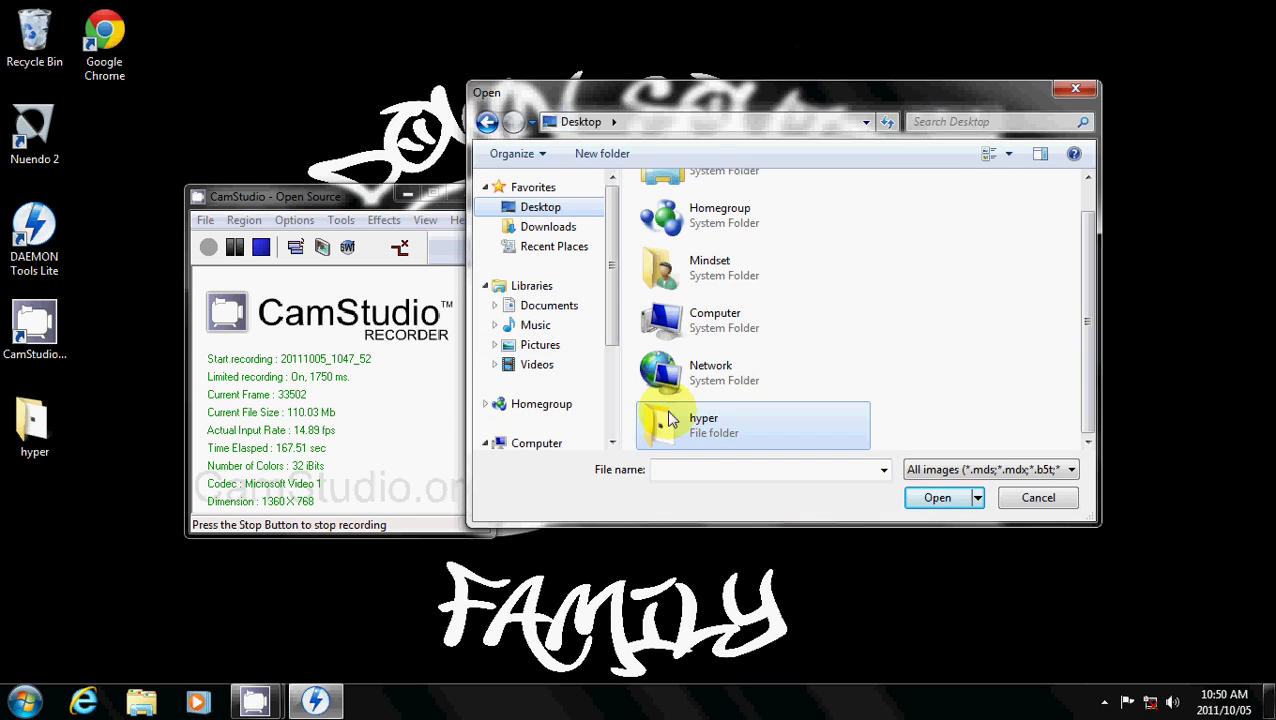
double_click(706, 430)
left_click(676, 207)
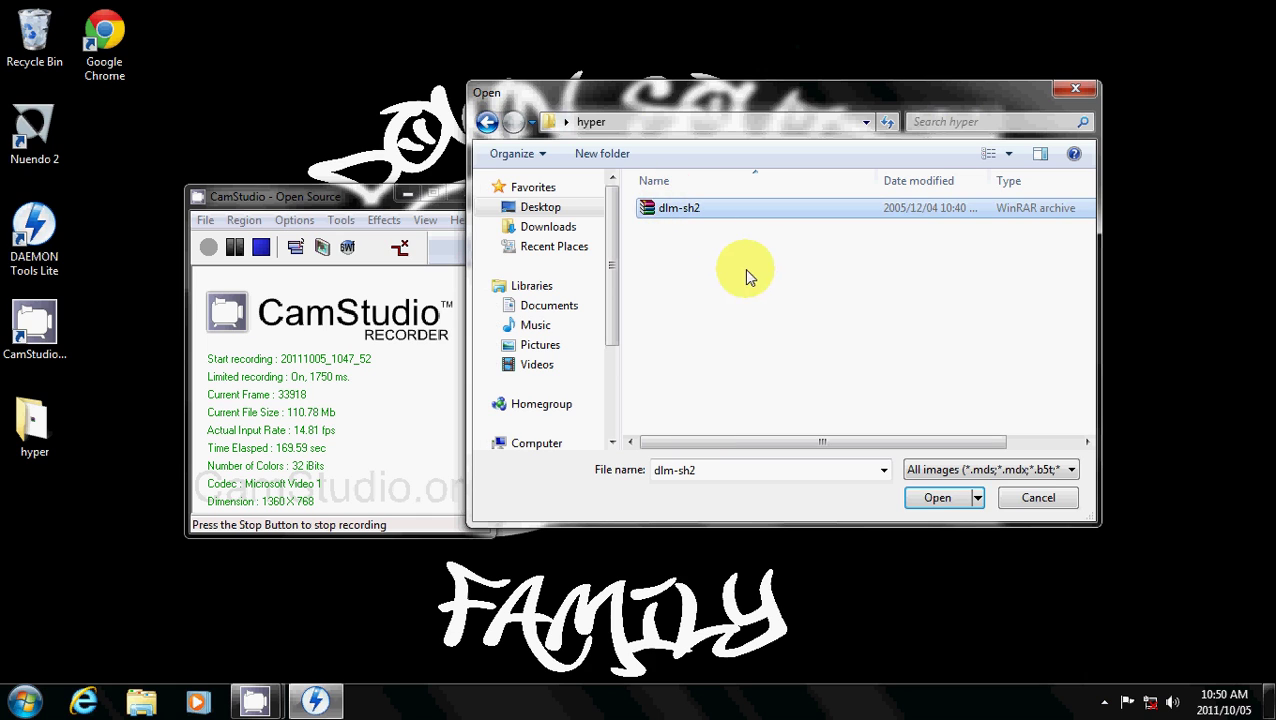
left_click(937, 497)
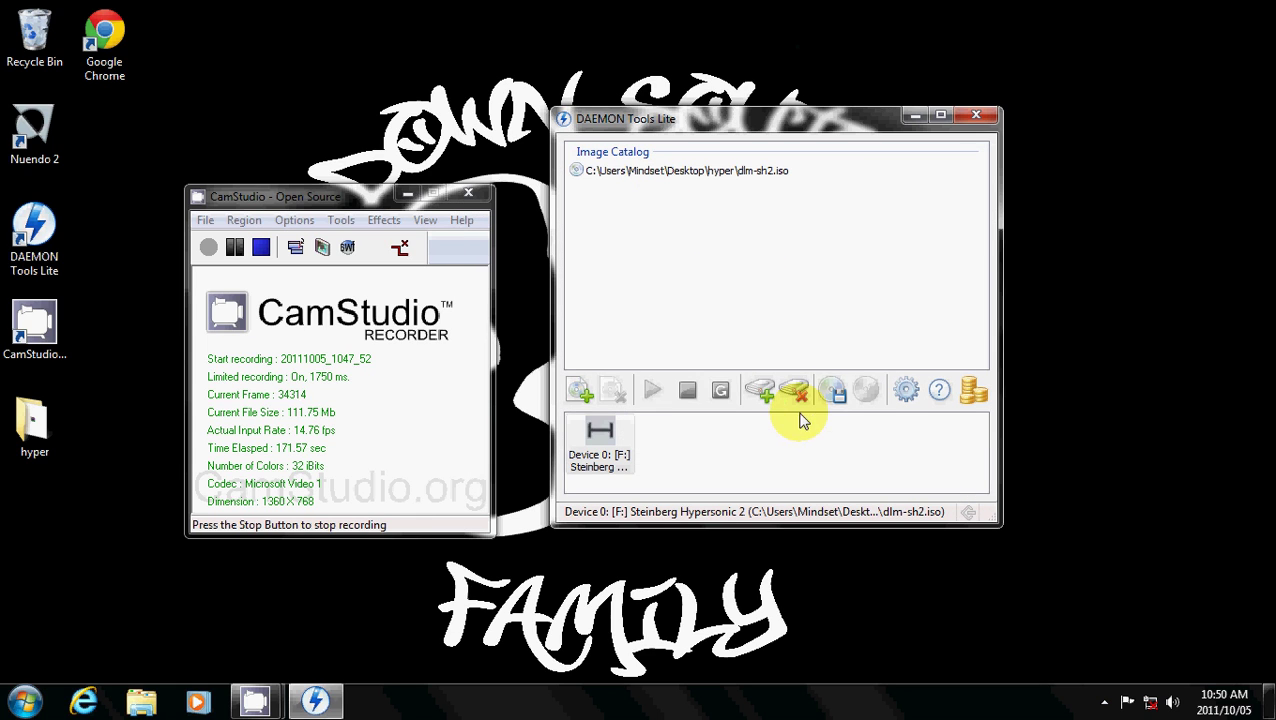
left_click(618, 172)
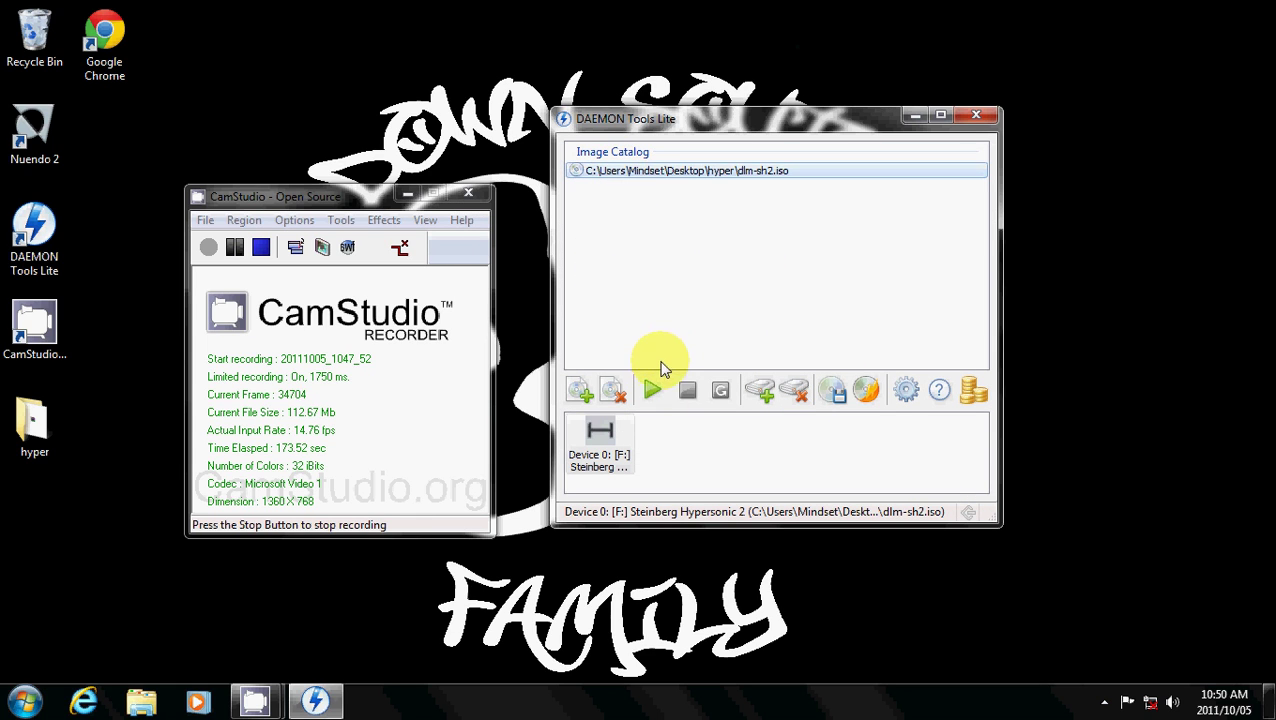
Step: Mount the selected dlm-sh2 image and launch Hypersonic 2 Setup from its files with English as the setup language
left_click(655, 392)
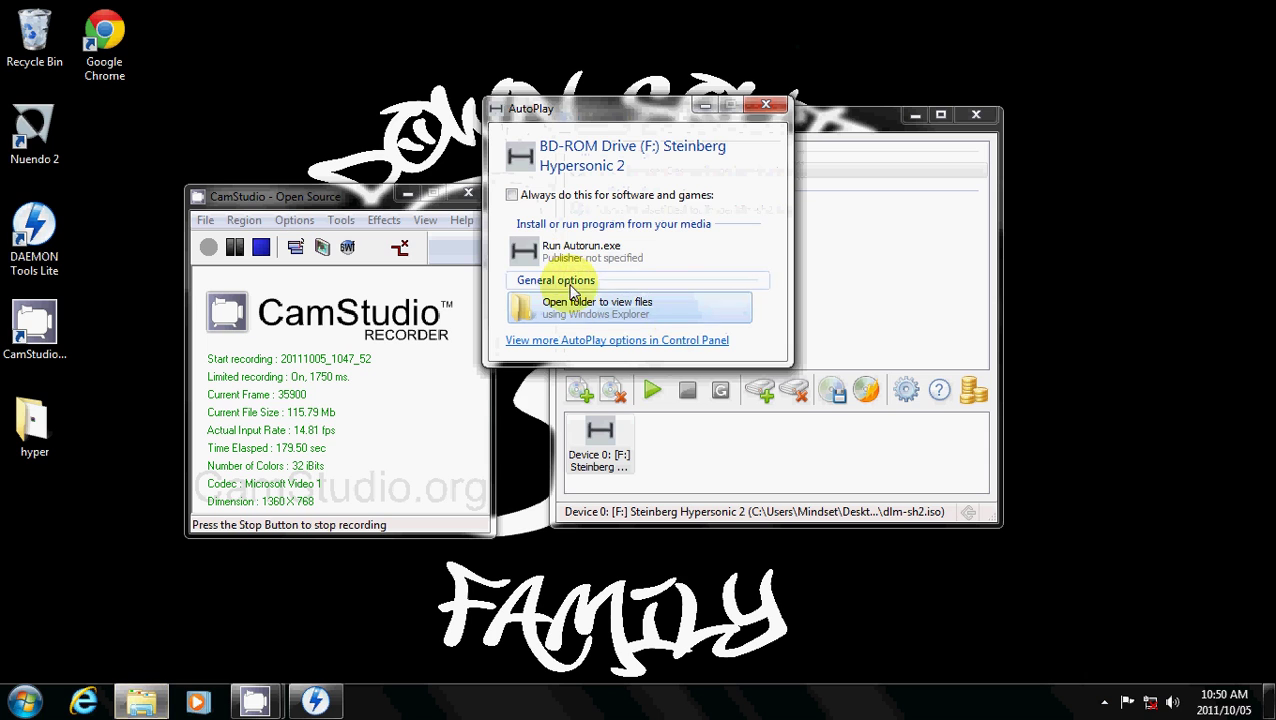
left_click(590, 310)
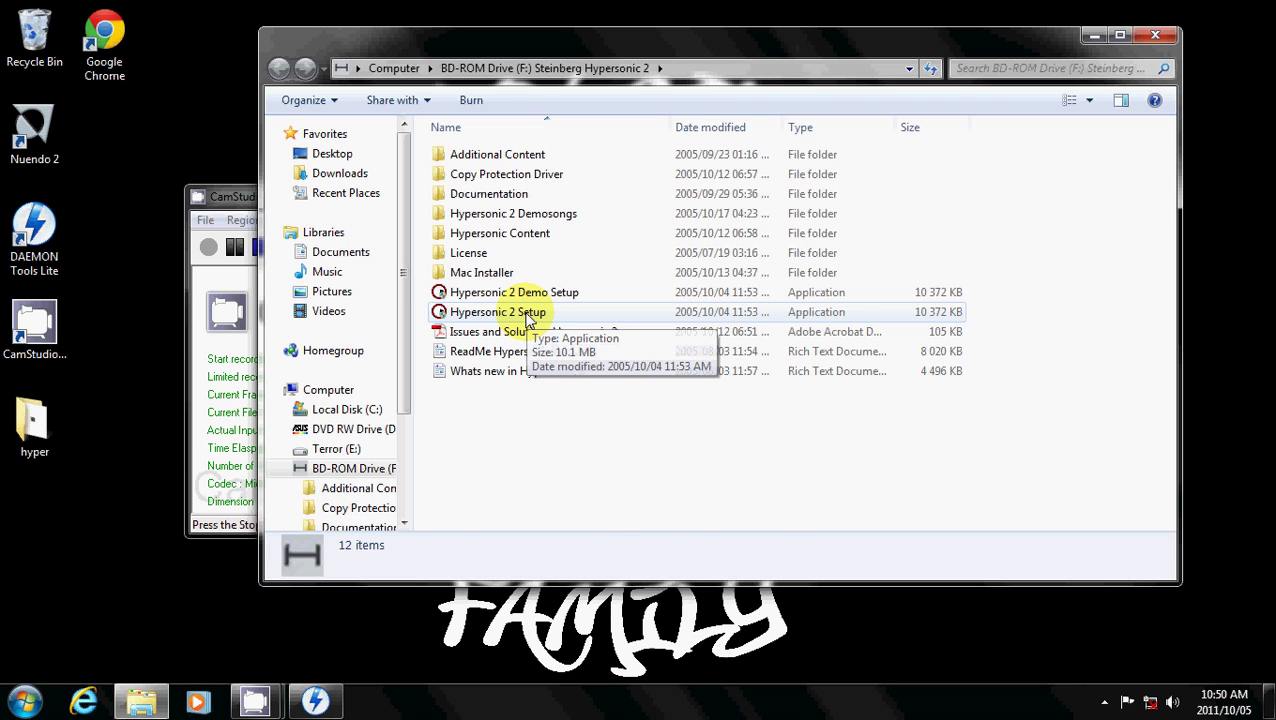
left_click(530, 316)
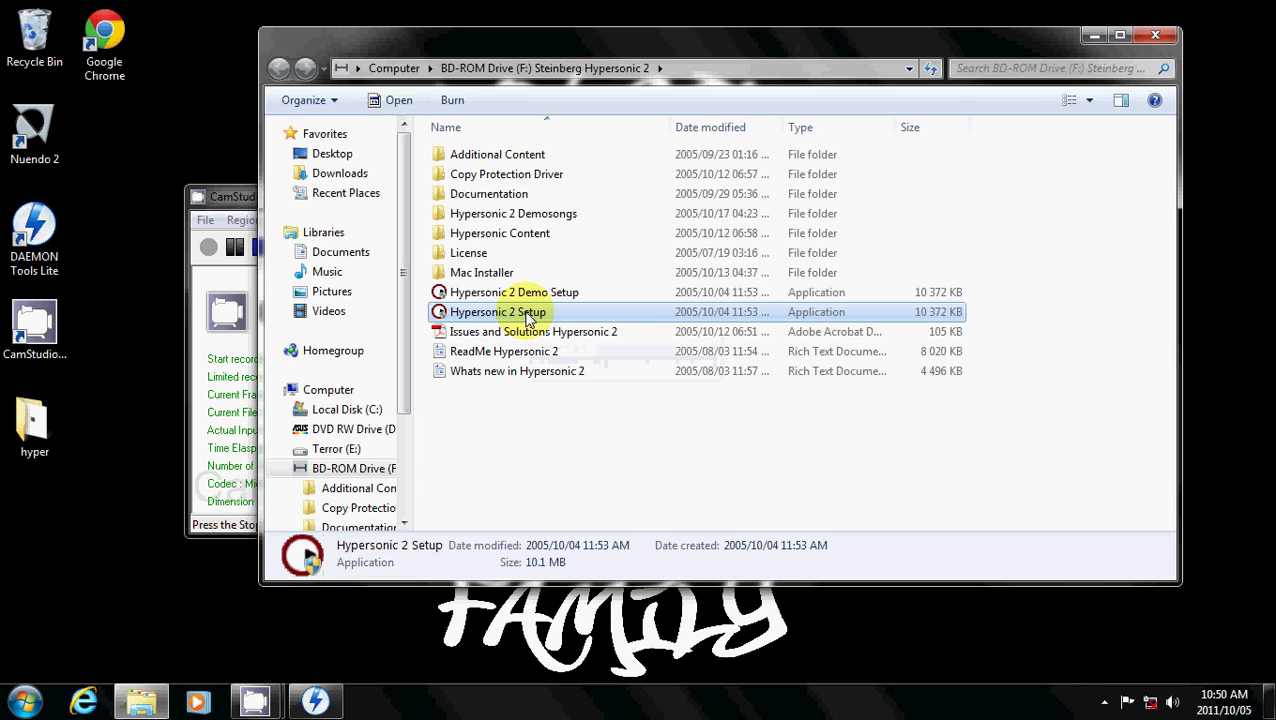
double_click(660, 318)
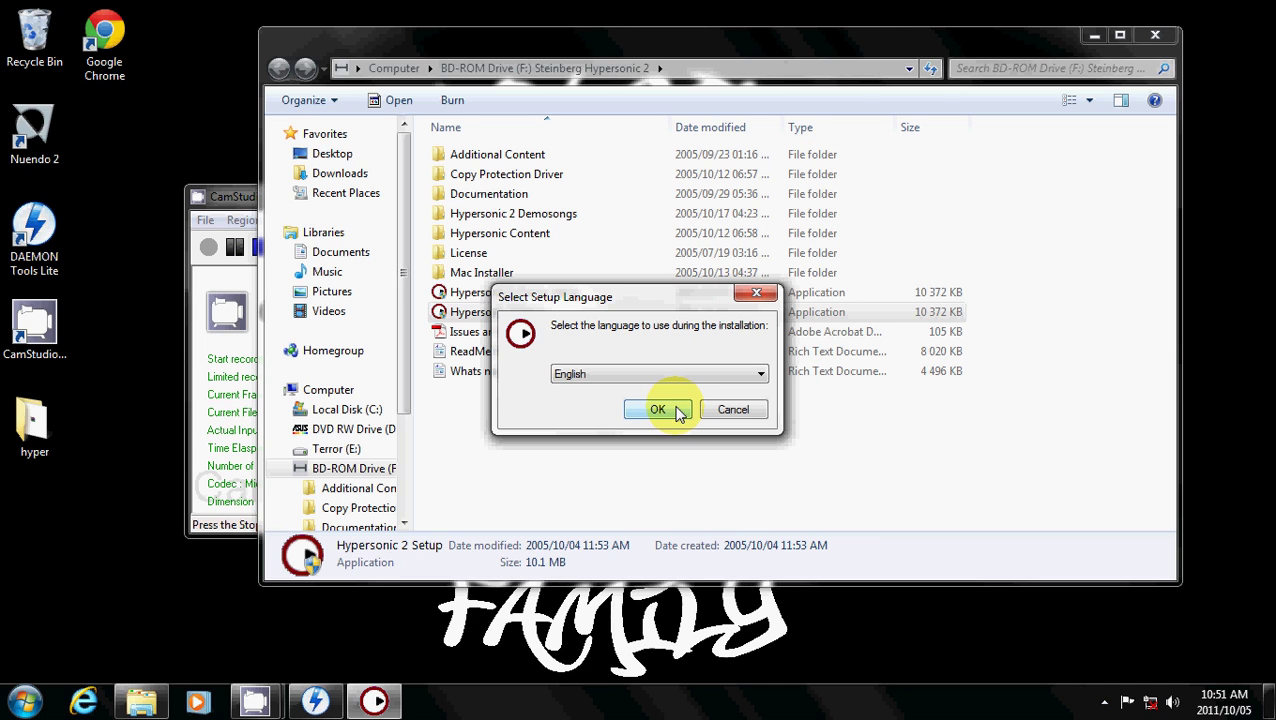
left_click(677, 412)
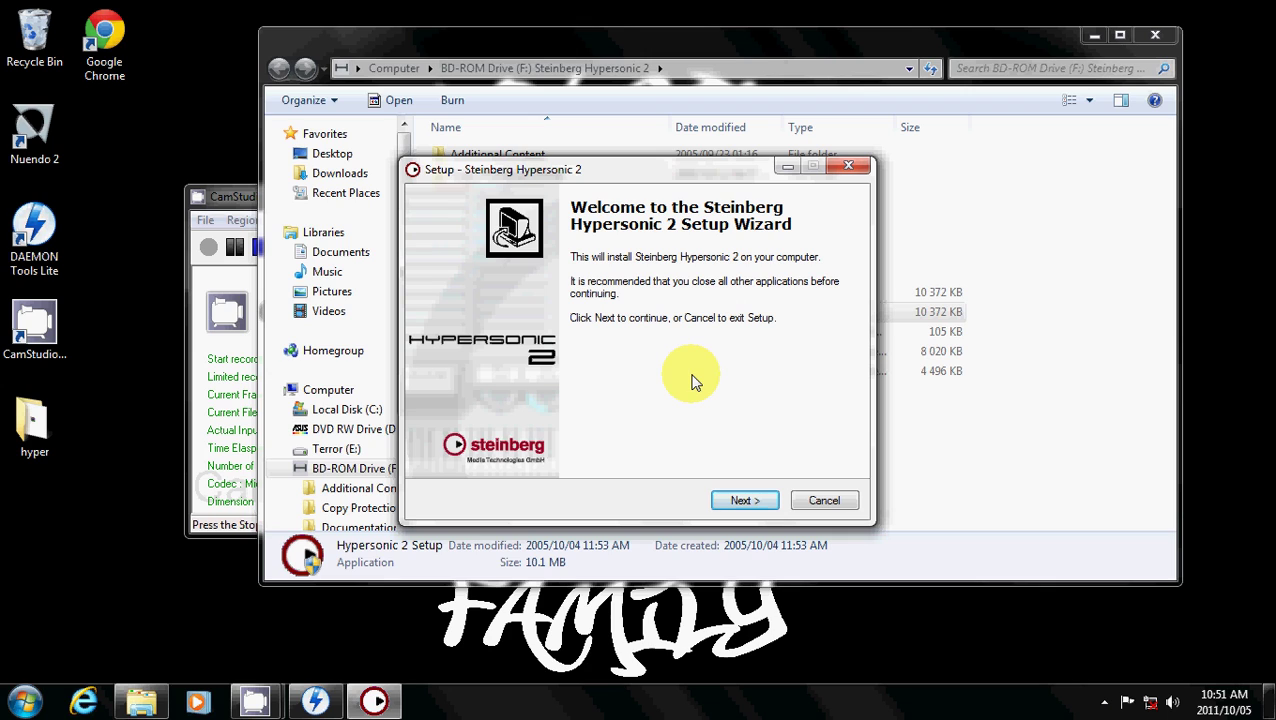
Step: Run the Steinberg Hypersonic 2 installation with Start Menu folder Steinberg\Hypersonic 2 and no desktop icon
left_click(753, 505)
left_click(510, 446)
left_click(741, 502)
left_click(741, 502)
left_click(741, 502)
left_click(741, 502)
left_click(741, 502)
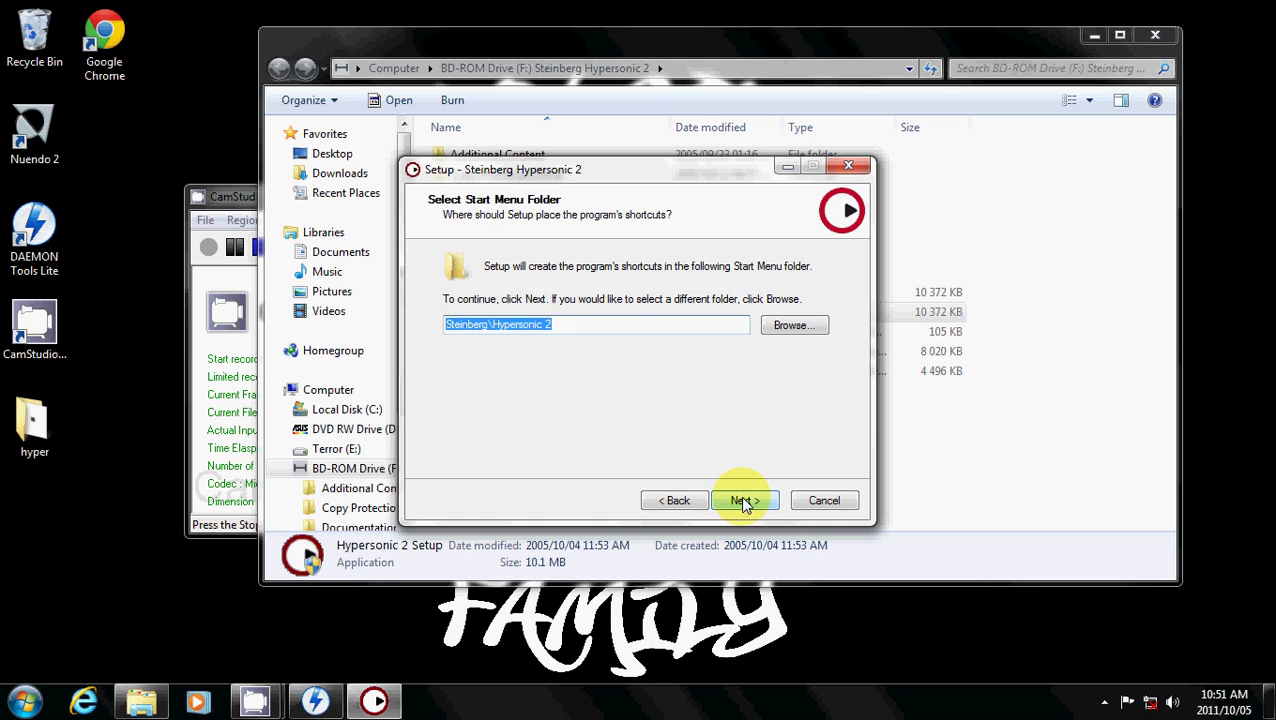
left_click(741, 502)
left_click(453, 296)
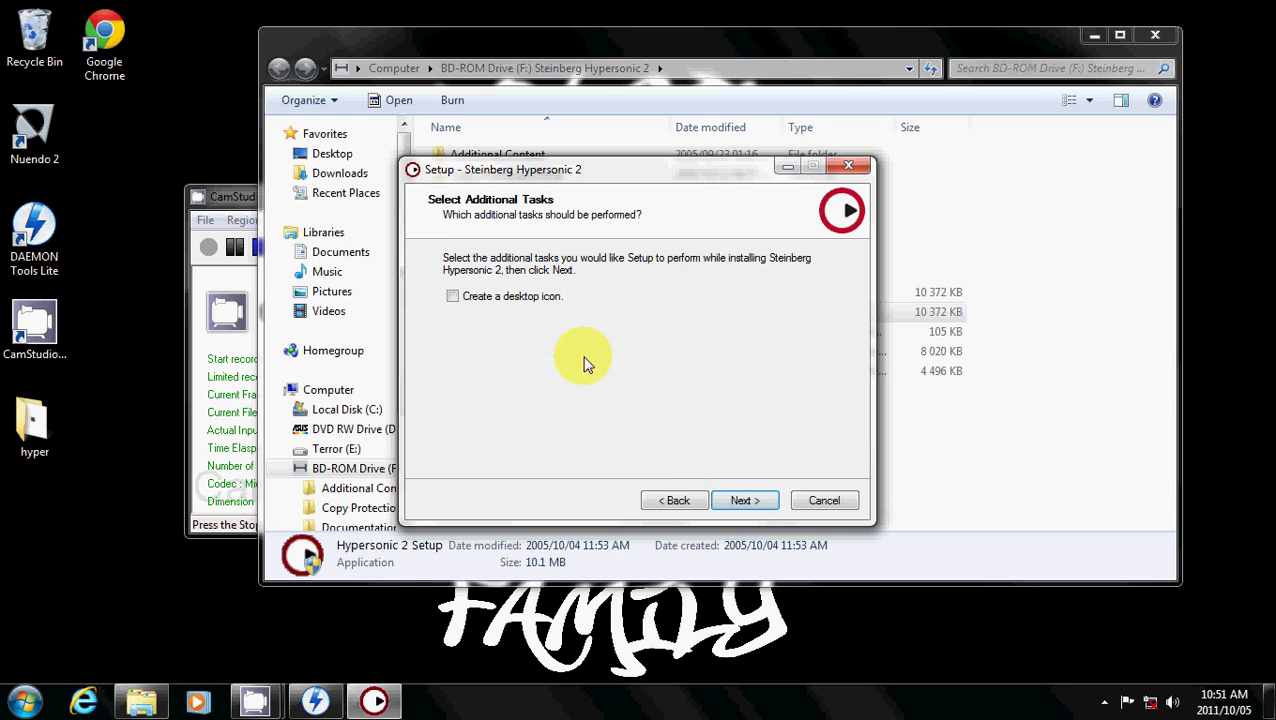
left_click(743, 500)
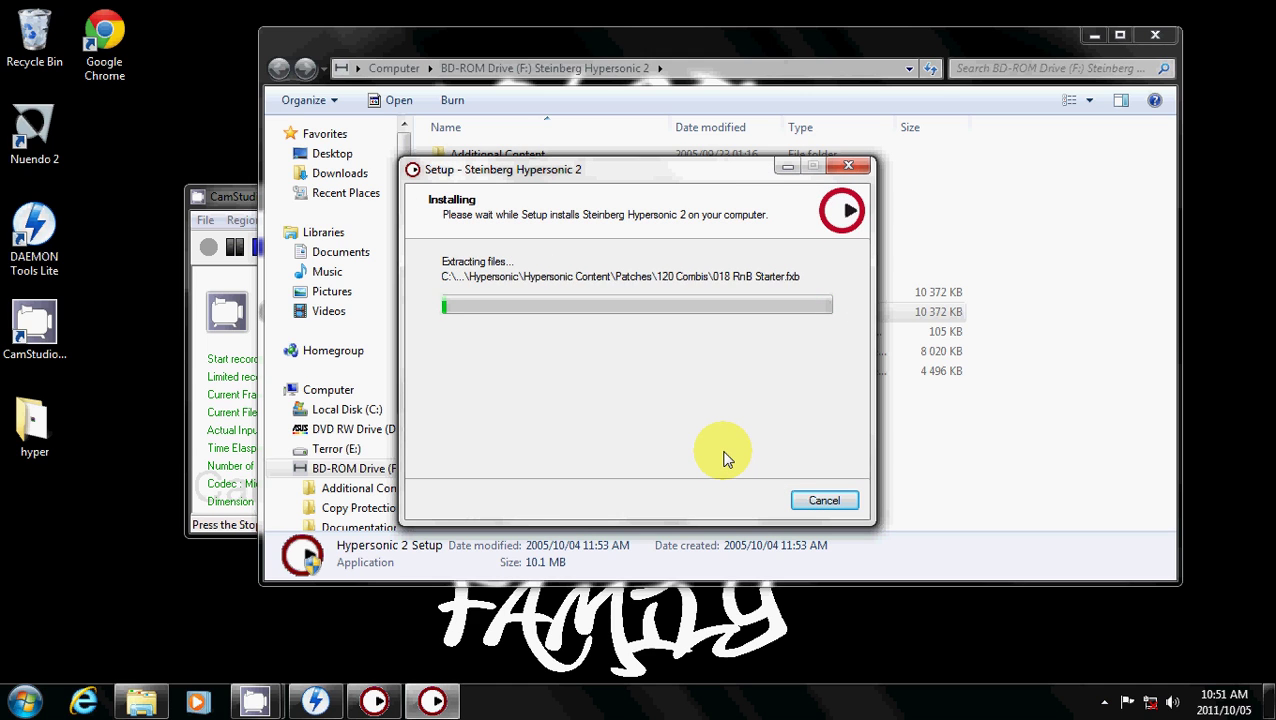
left_click(222, 193)
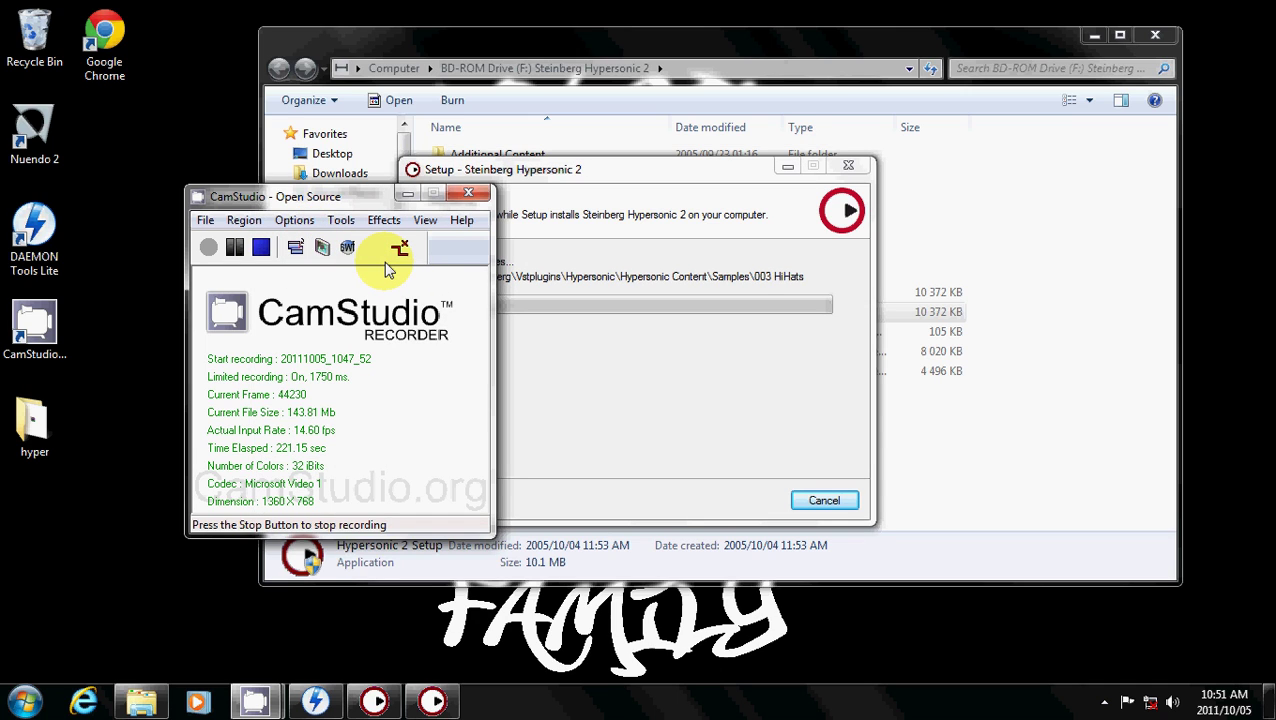
left_click(726, 398)
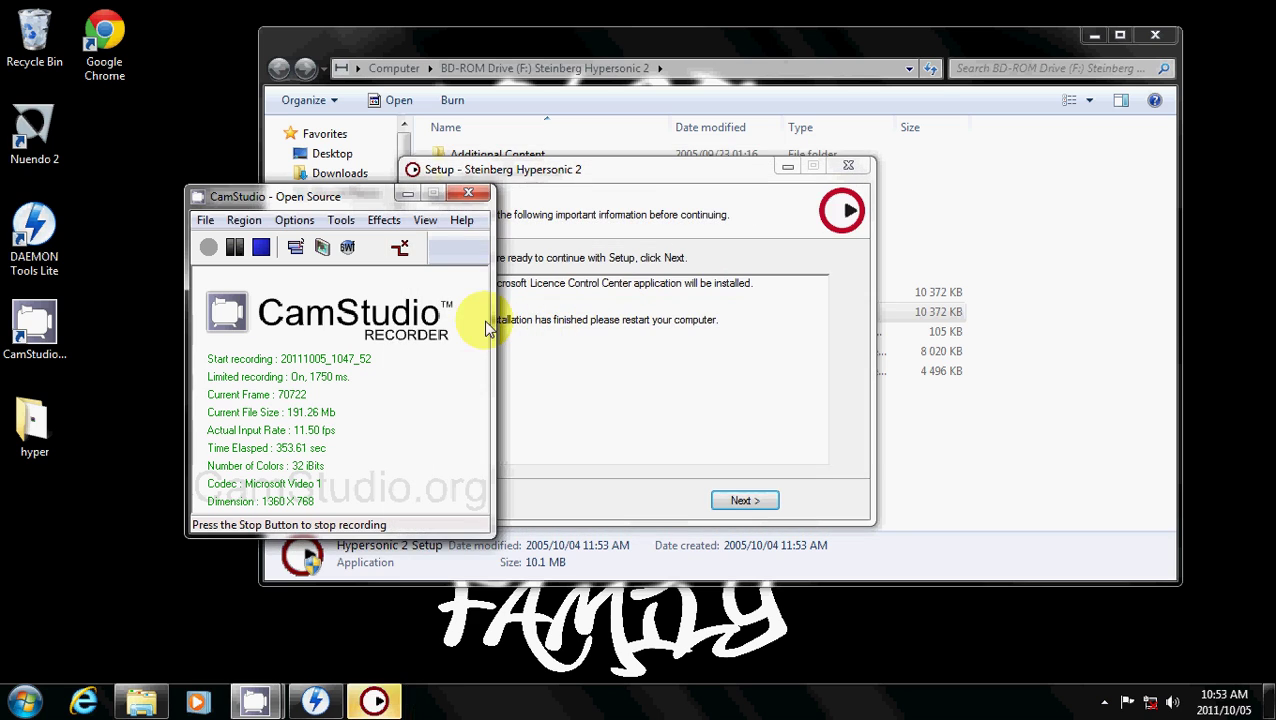
Step: Finish the Hypersonic 2 setup wizard with the Syncrosoft Licence Control Center installation turned off
left_click(700, 420)
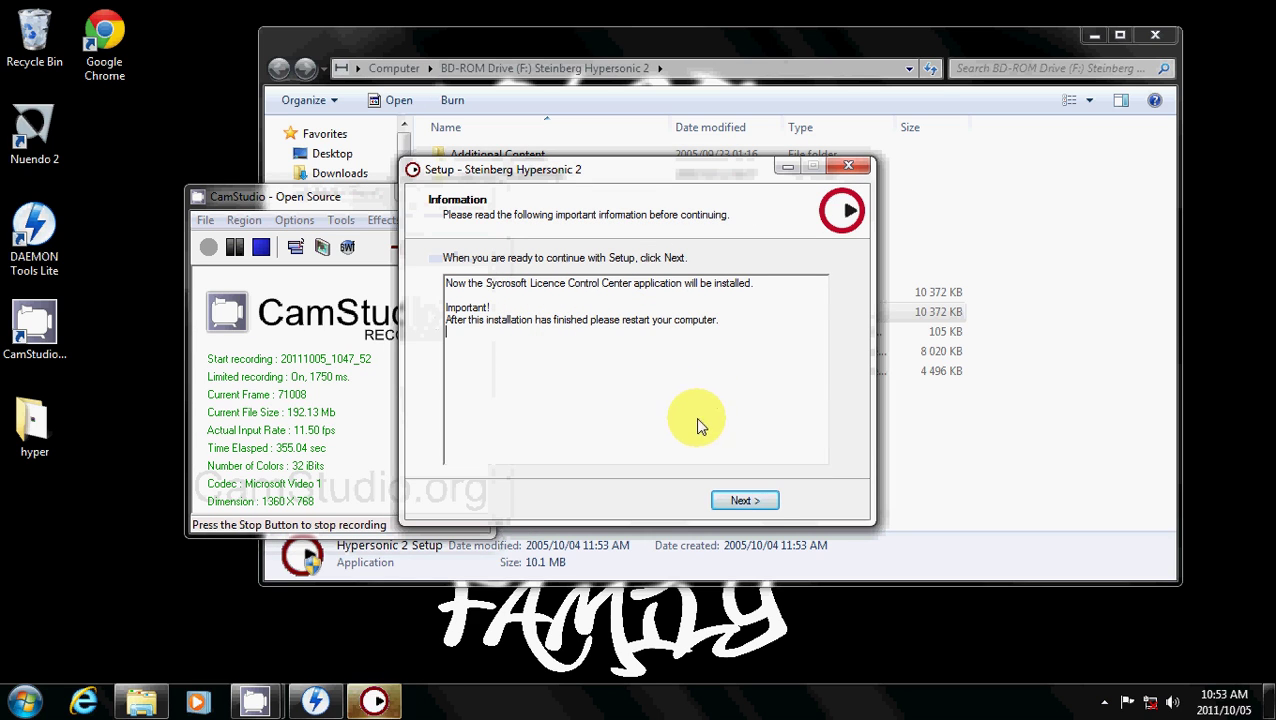
left_click(745, 500)
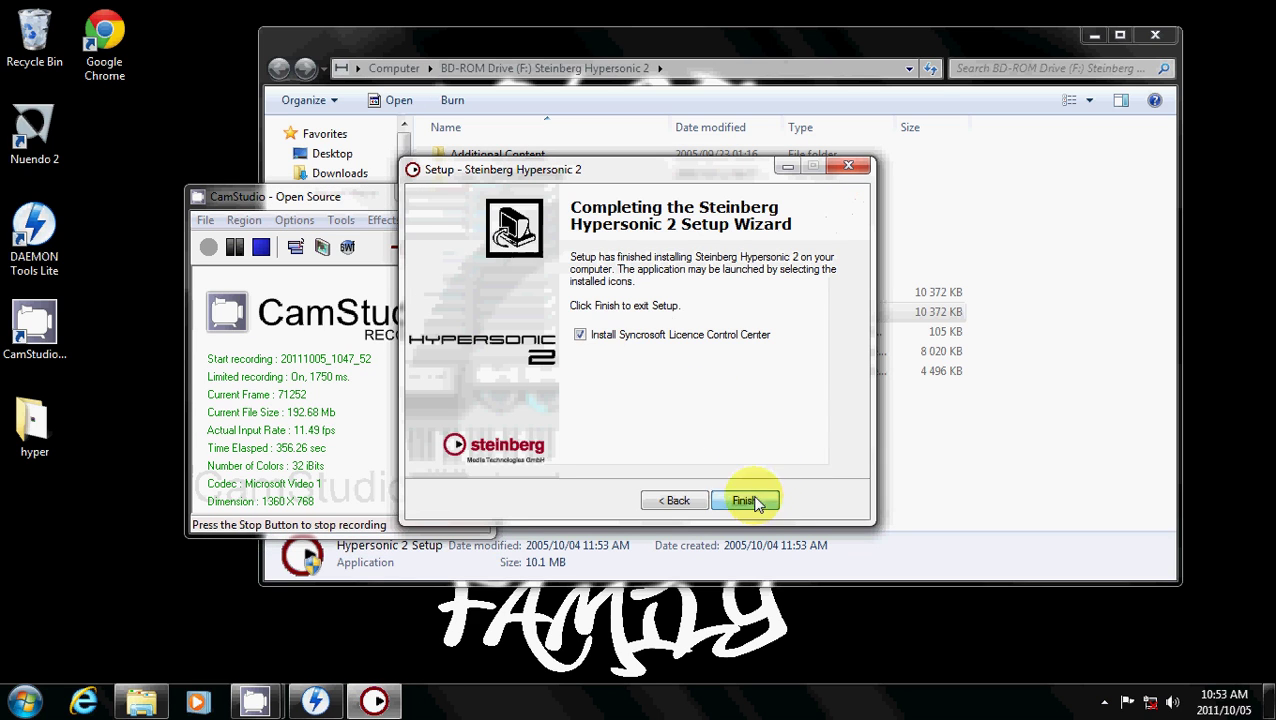
left_click(581, 337)
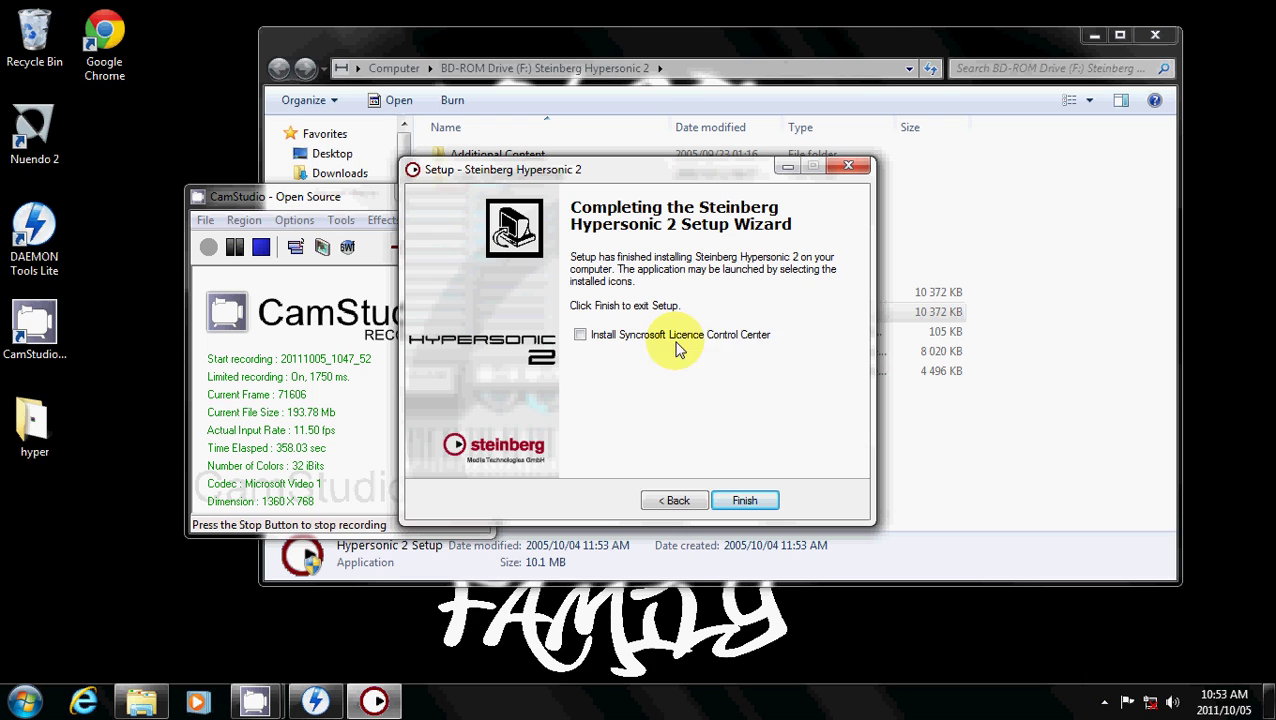
left_click(745, 500)
left_click(615, 478)
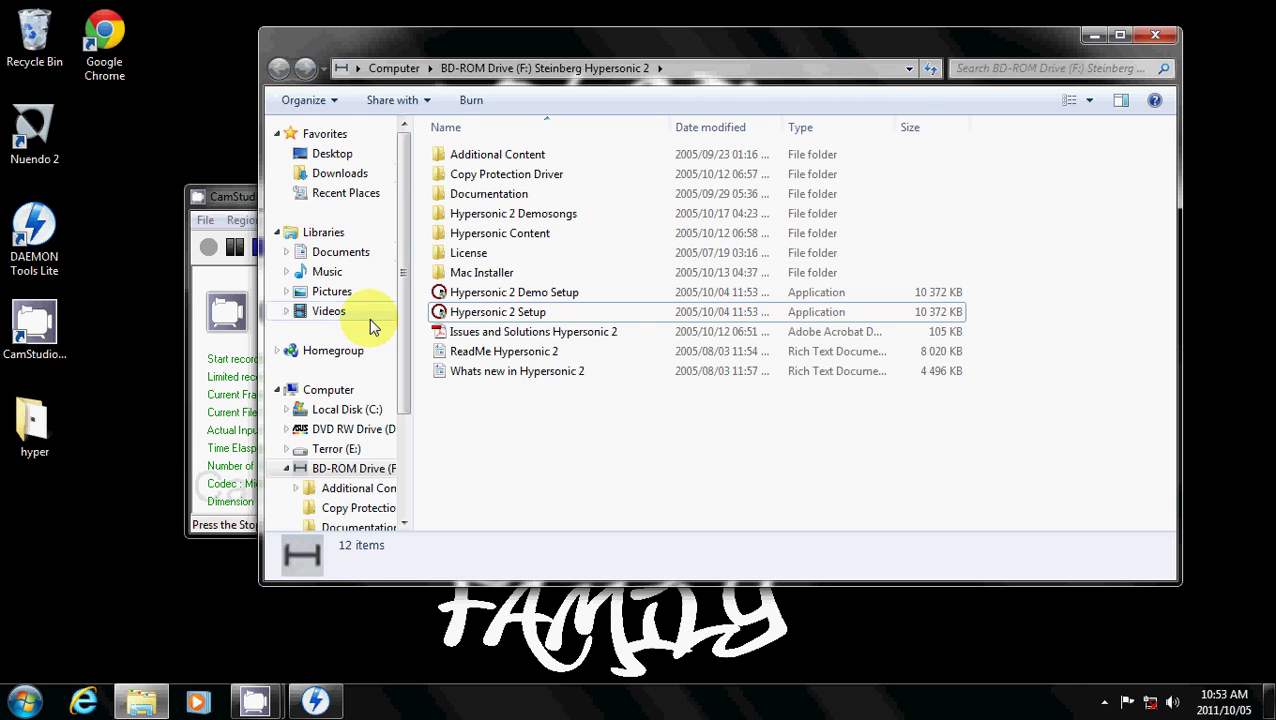
Step: Open the "Steinberg.Hypersonic.v2 win 7 32 bits 64 bits" folder in E:\Install Files\audio files\Plugins
left_click(325, 448)
double_click(487, 212)
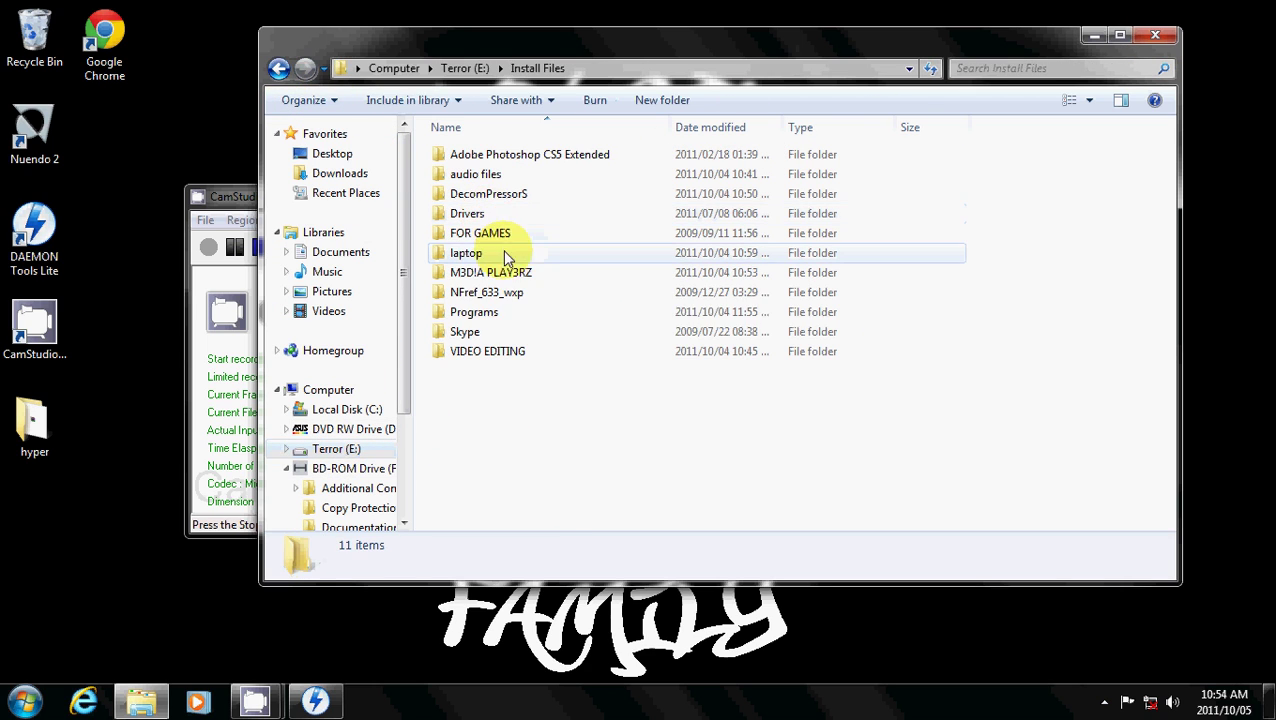
double_click(475, 174)
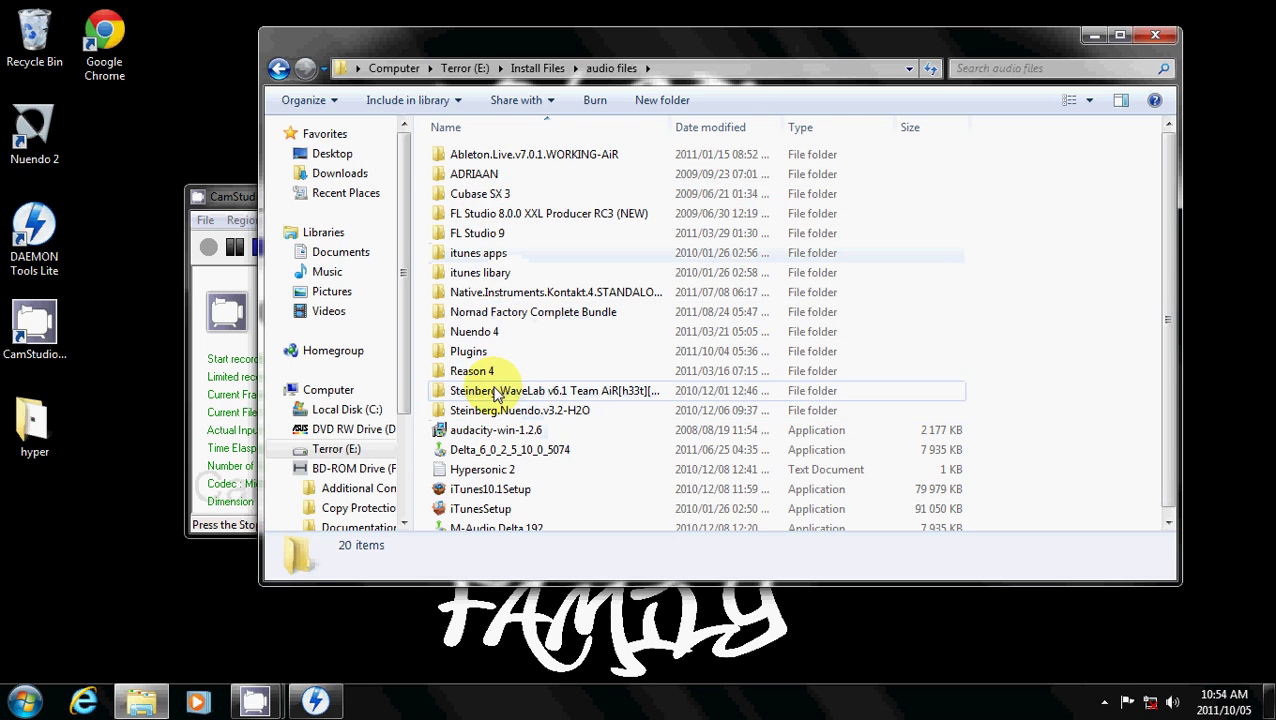
double_click(476, 353)
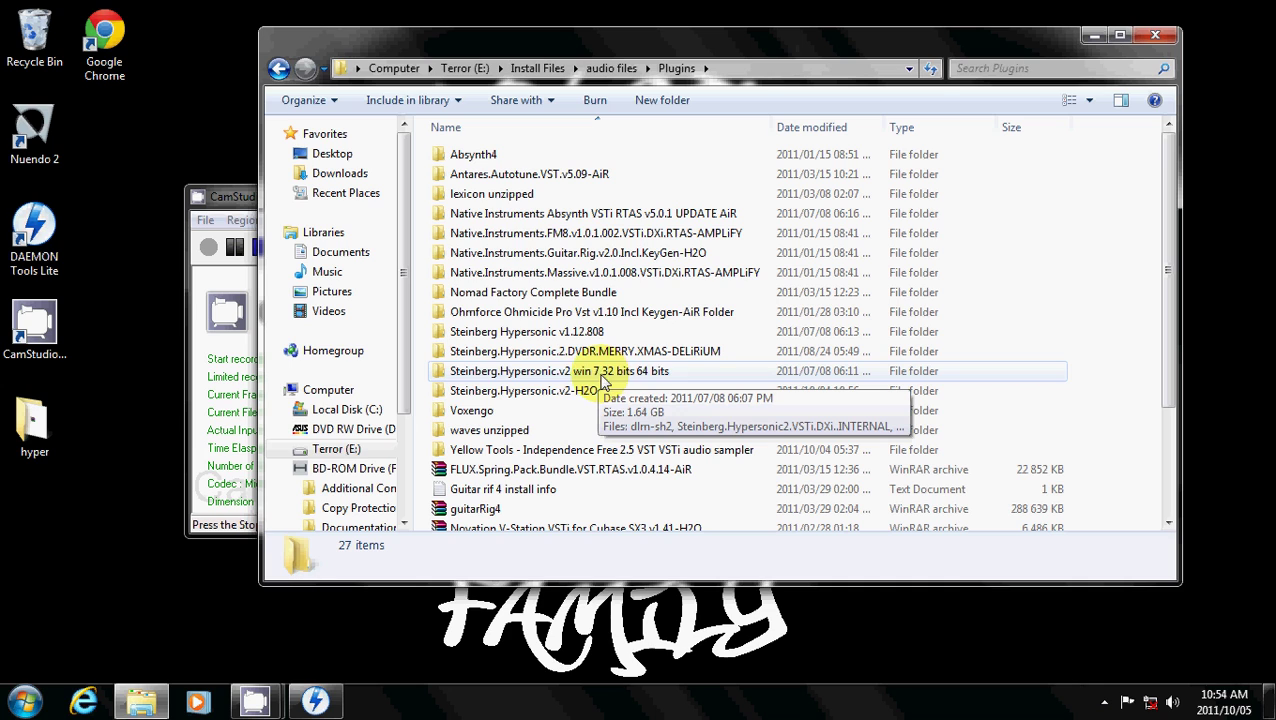
double_click(598, 373)
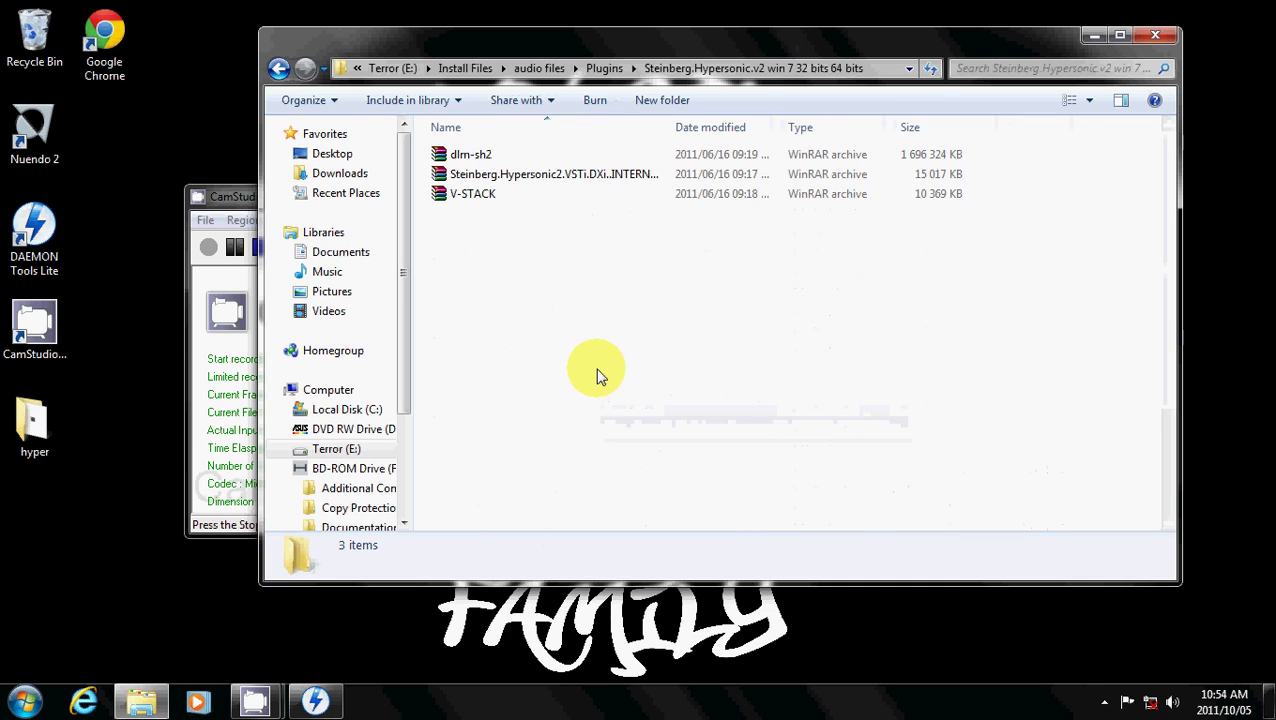
Step: Open the Steinberg.Hypersonic2.VSTi.DXi..INTERNAL archive and run setup.exe from its inner folder
double_click(489, 178)
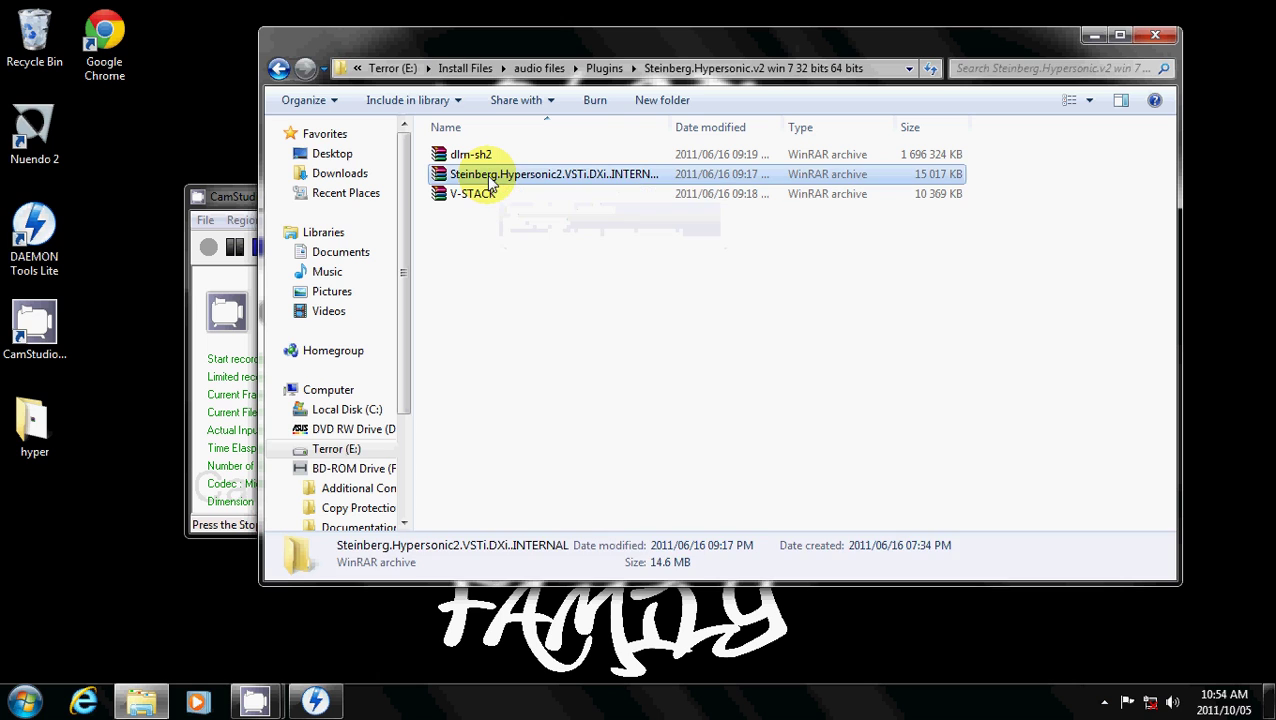
left_click(134, 257)
double_click(134, 257)
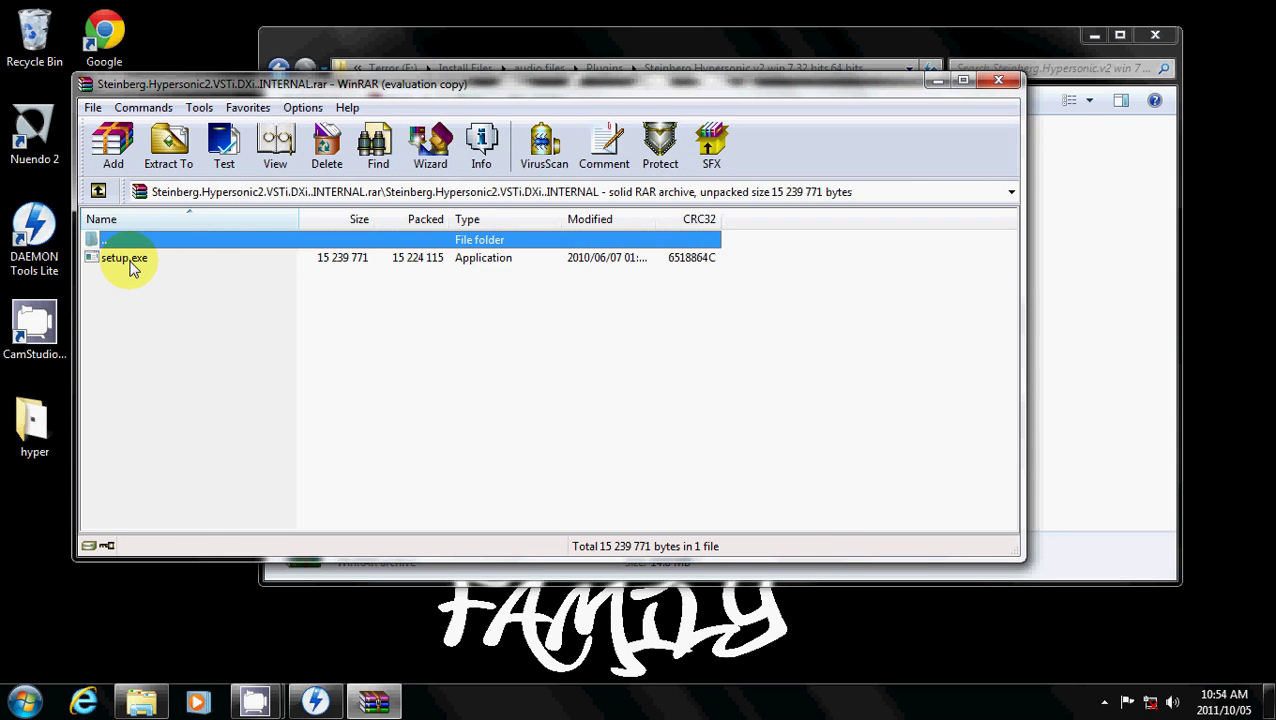
left_click_drag(500, 82, 548, 332)
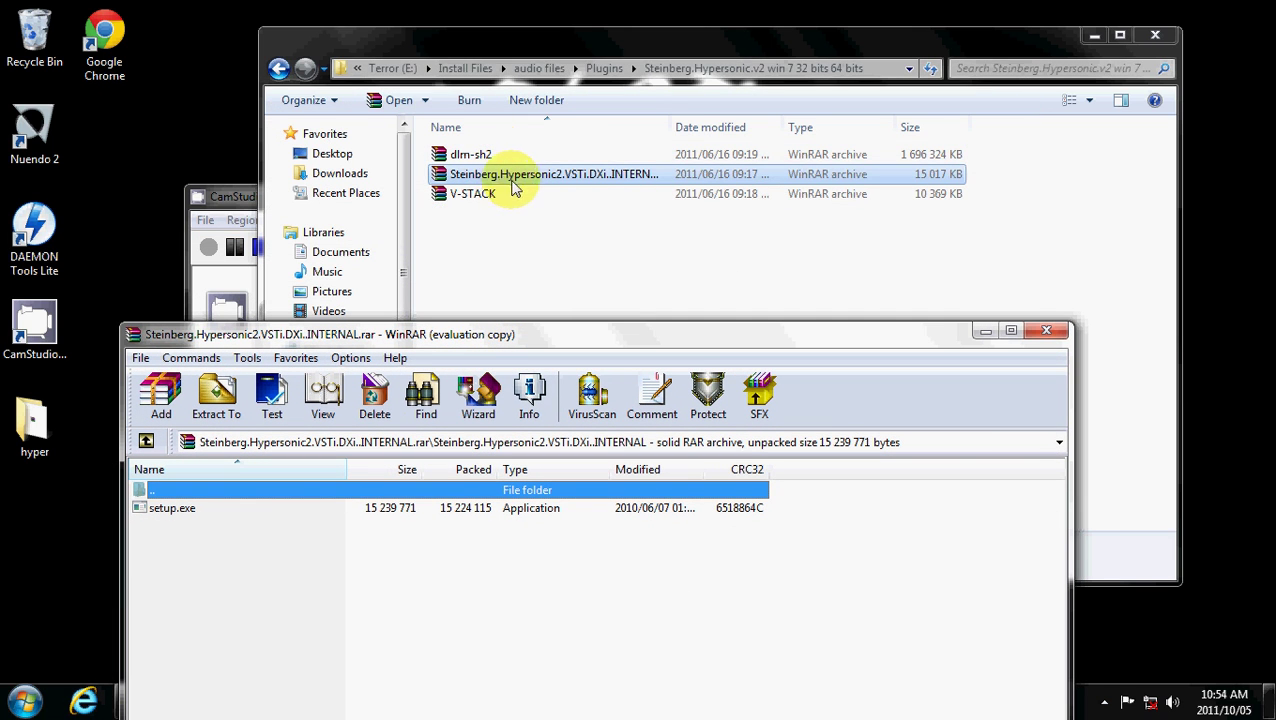
left_click_drag(530, 334, 557, 200)
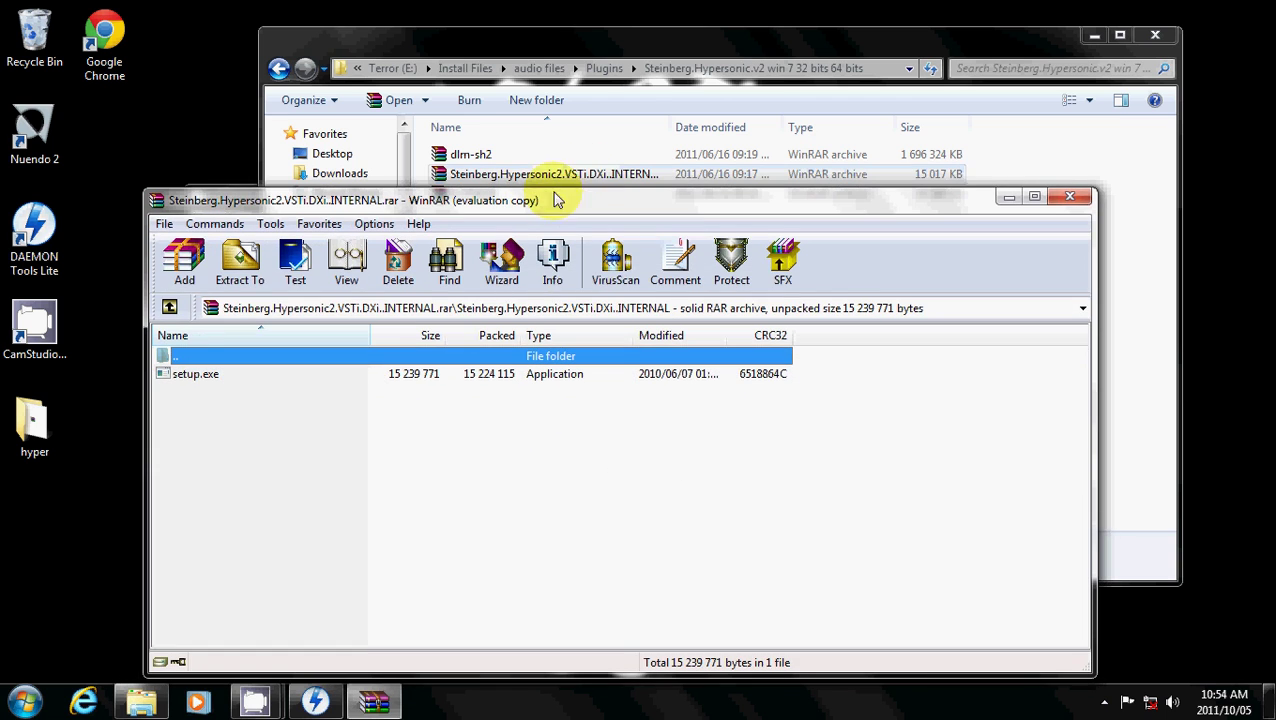
mouse_move(668, 128)
left_mouse_down()
mouse_move(789, 123)
mouse_move(678, 135)
left_mouse_up()
left_click(185, 373)
double_click(185, 373)
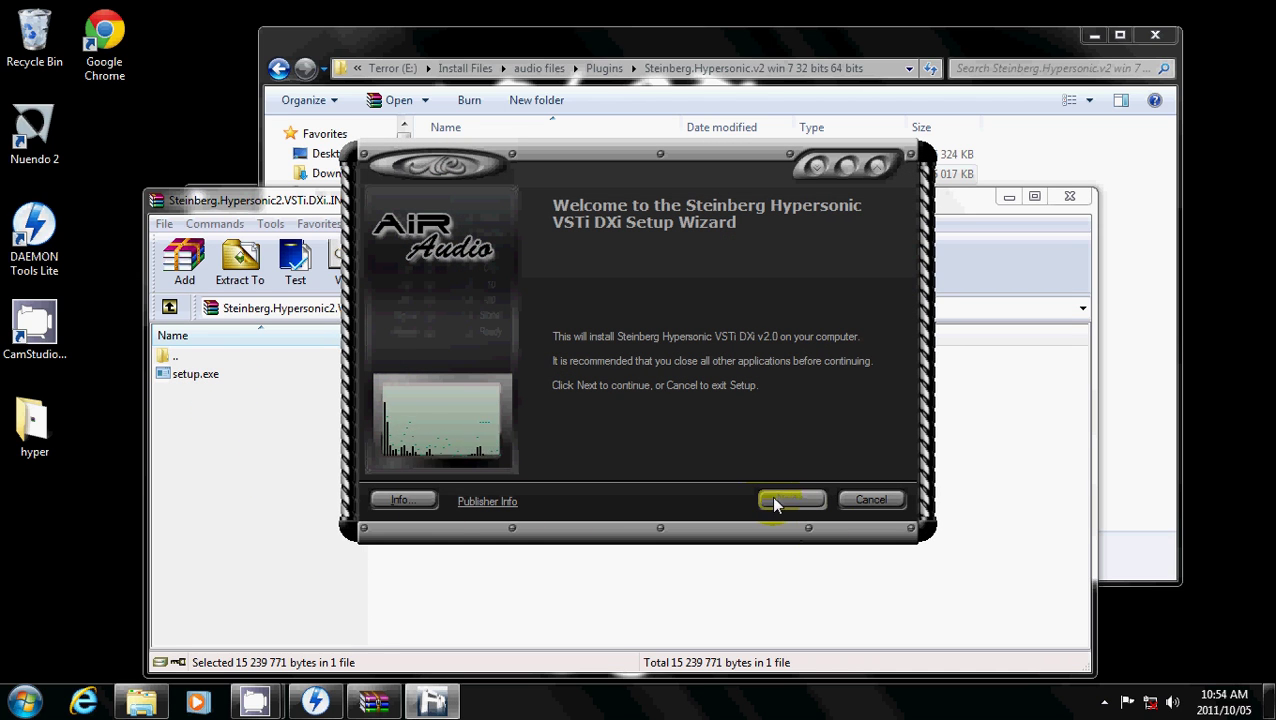
Step: Install Steinberg Hypersonic VSTi DXi as a full installation in C:\Program Files\Steinberg\Hypersonic 2 and close the setup
left_click(784, 496)
left_click(782, 499)
left_click(785, 498)
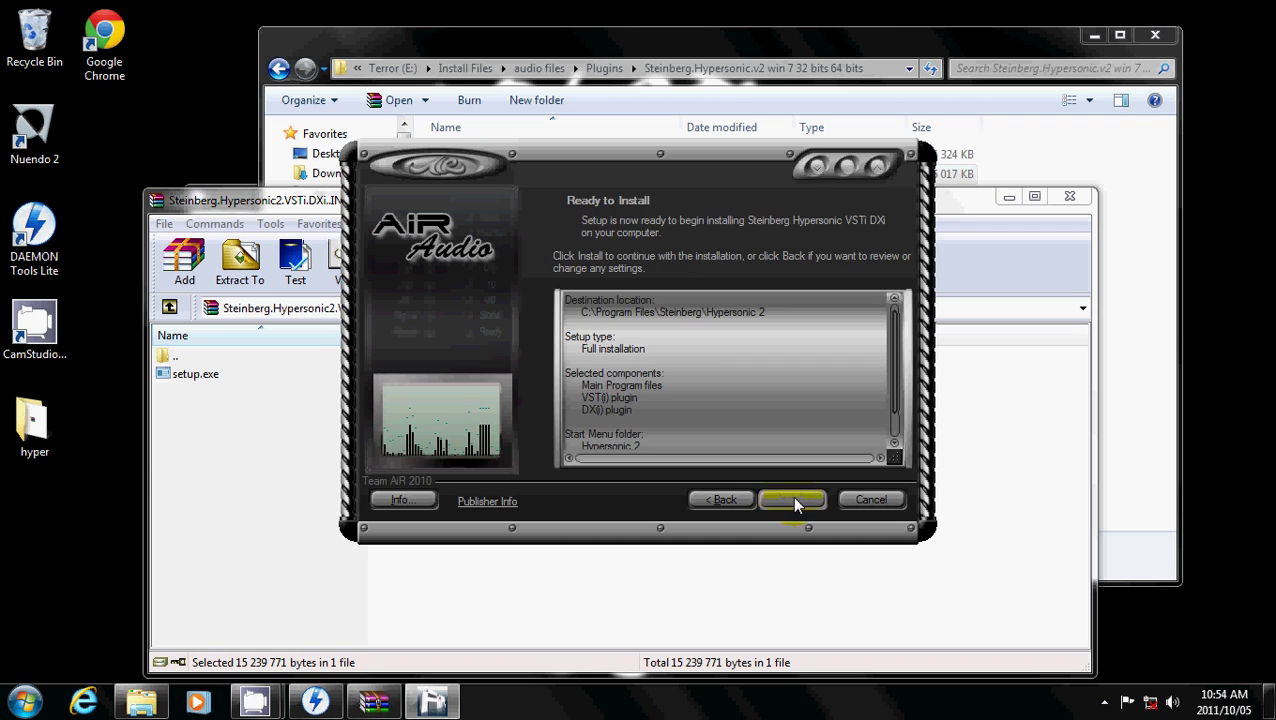
left_click(790, 498)
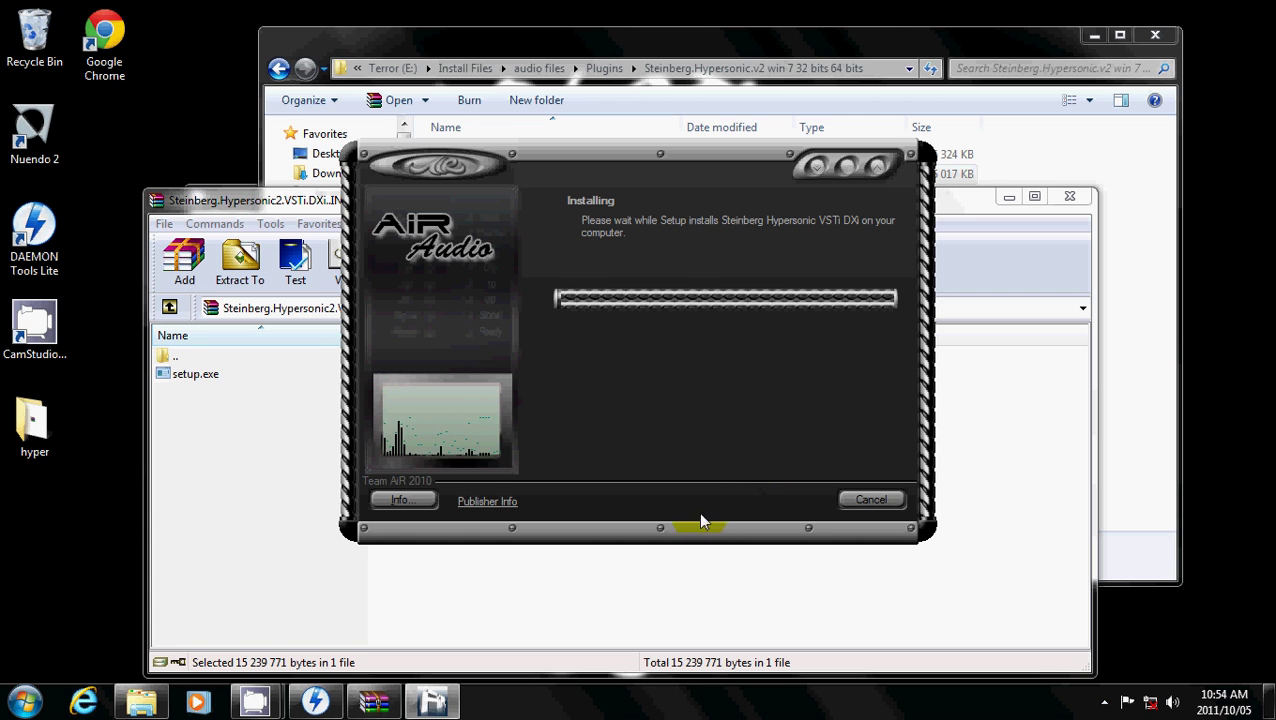
left_click(763, 500)
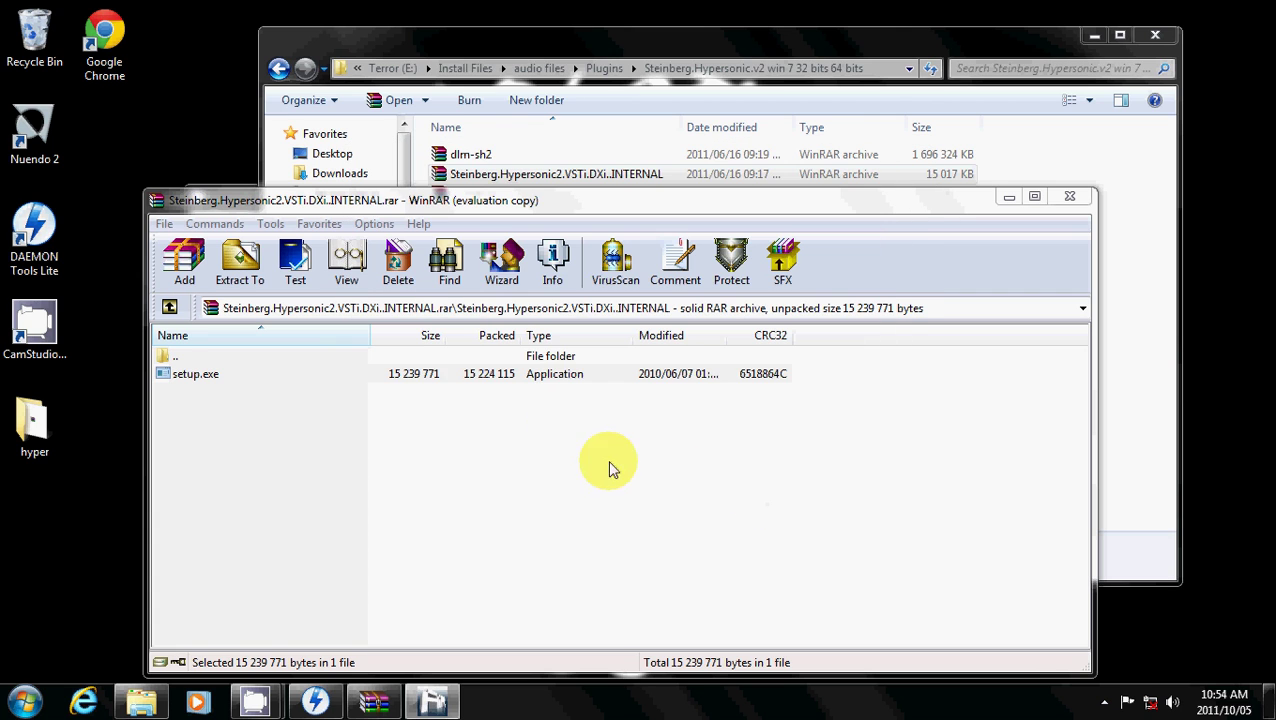
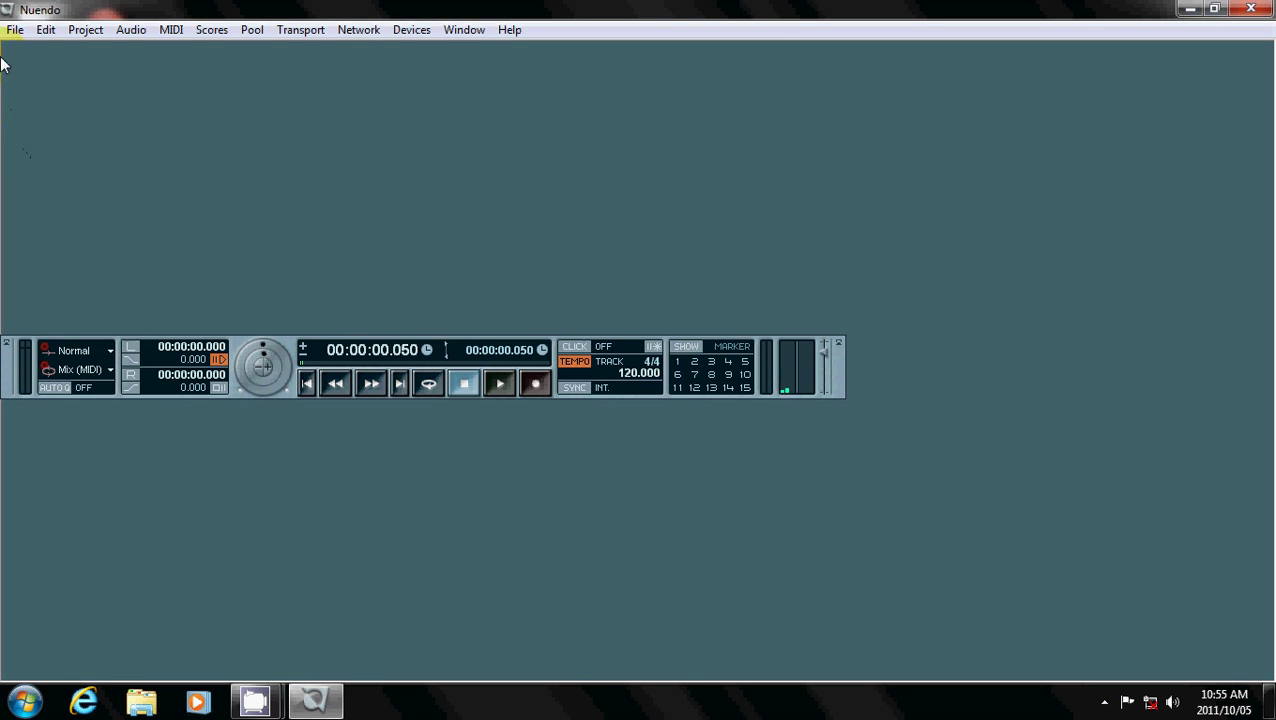
Step: In Nuendo, create a new project in the cb sessions 3 folder and add a MIDI track
left_click(15, 29)
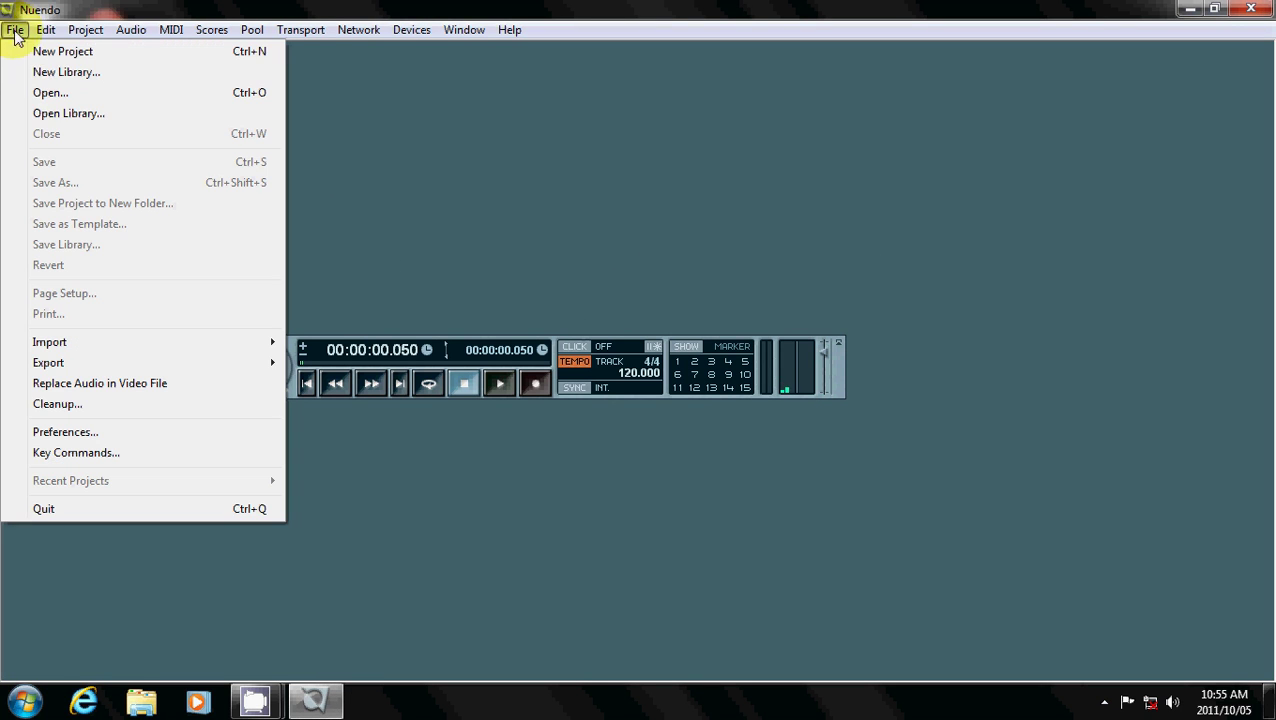
left_click(60, 53)
left_click(652, 455)
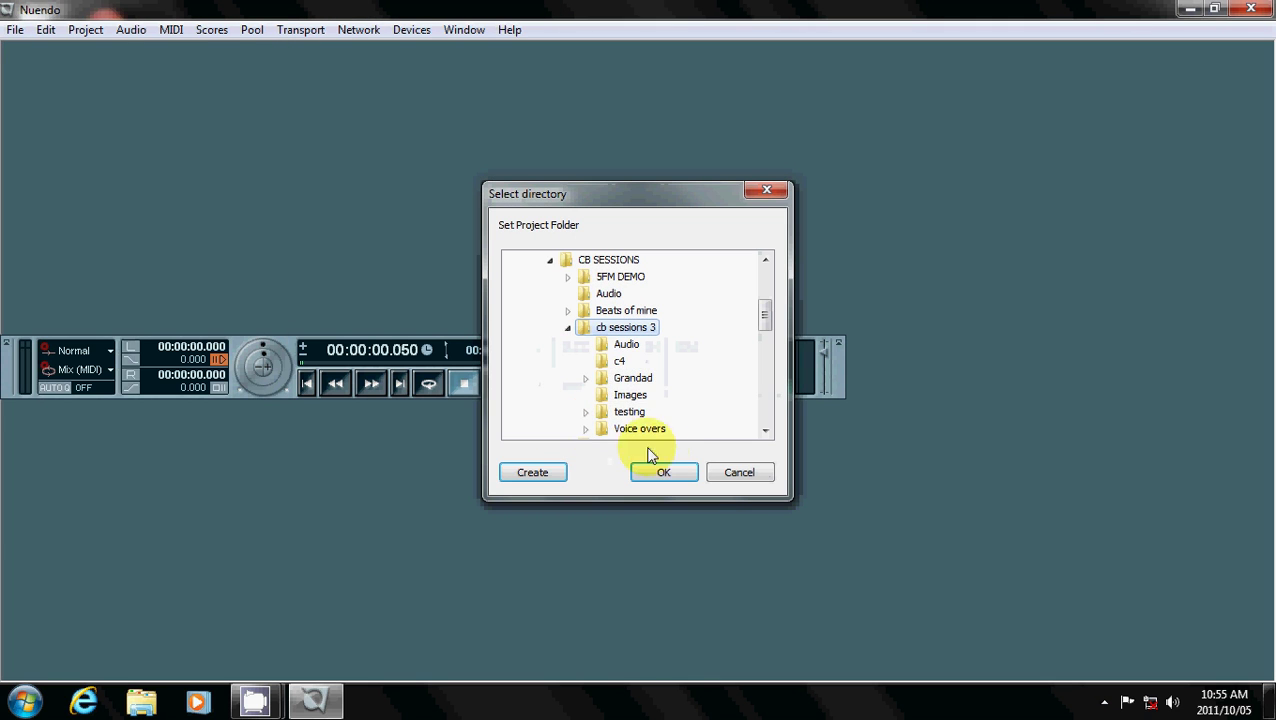
left_click(663, 472)
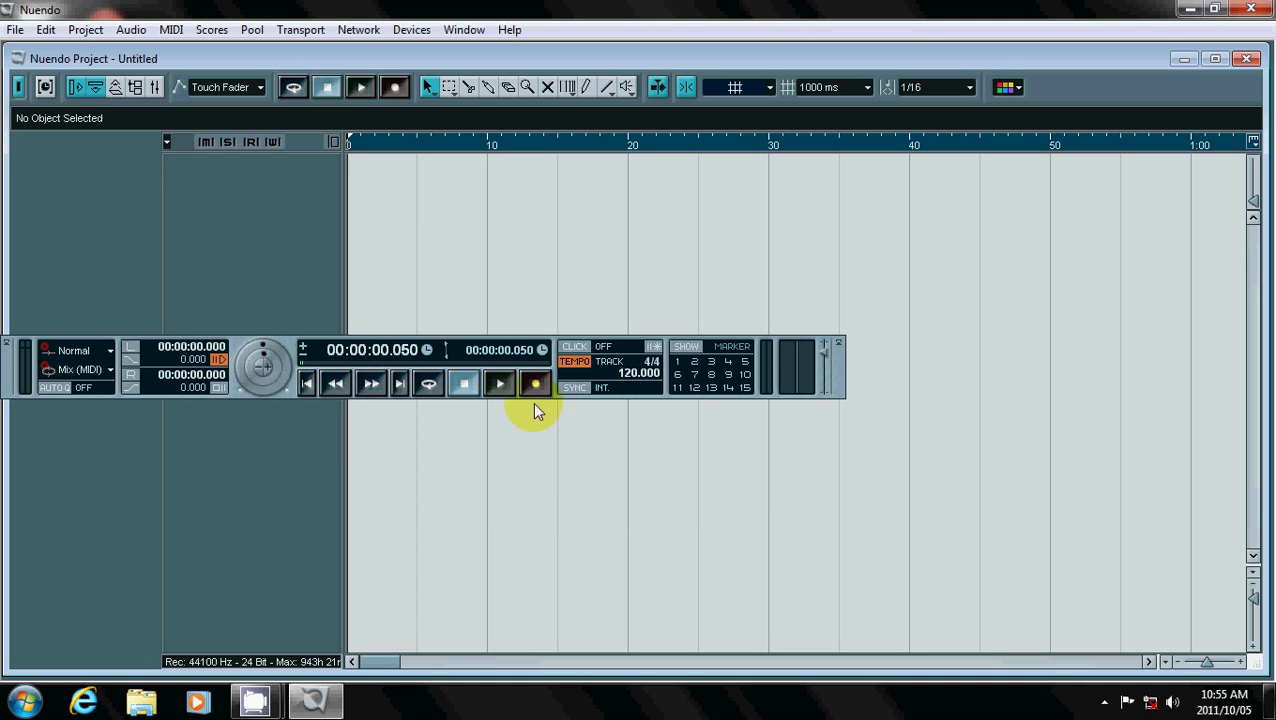
right_click(247, 229)
left_click(290, 313)
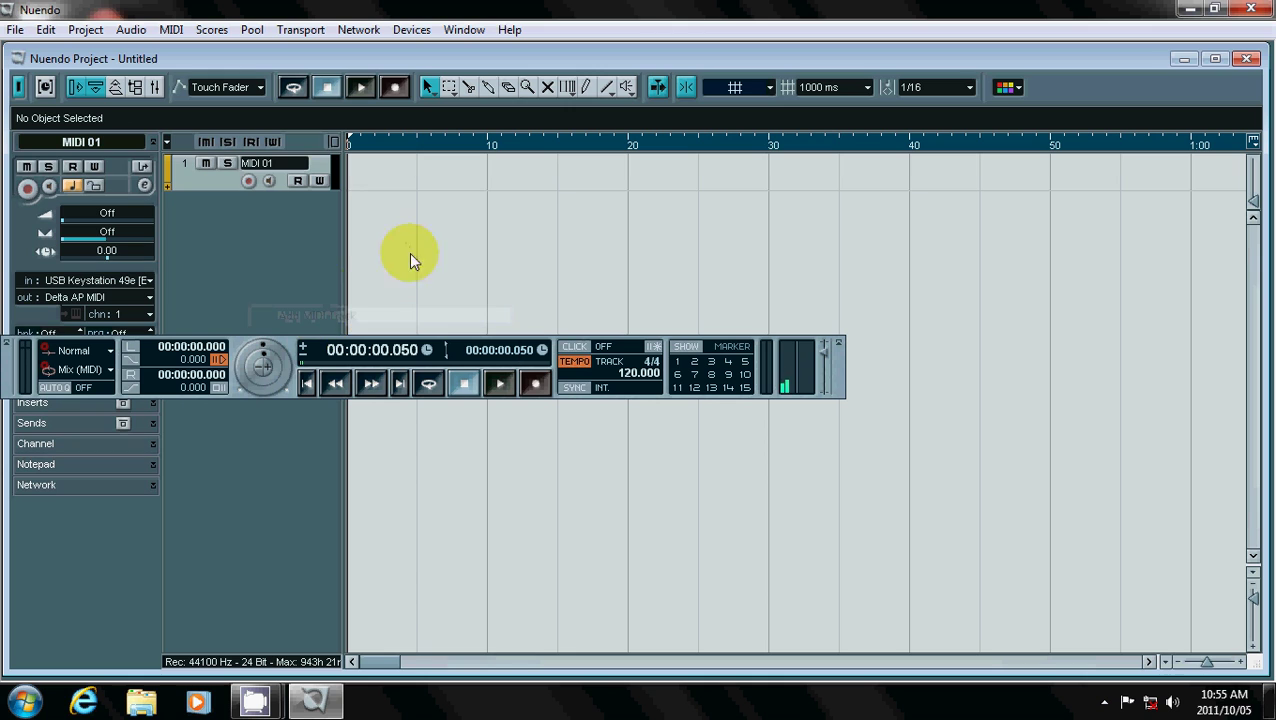
Step: Open the VST Instruments rack and load Hypersonic into slot 1
left_click(412, 29)
left_click(461, 298)
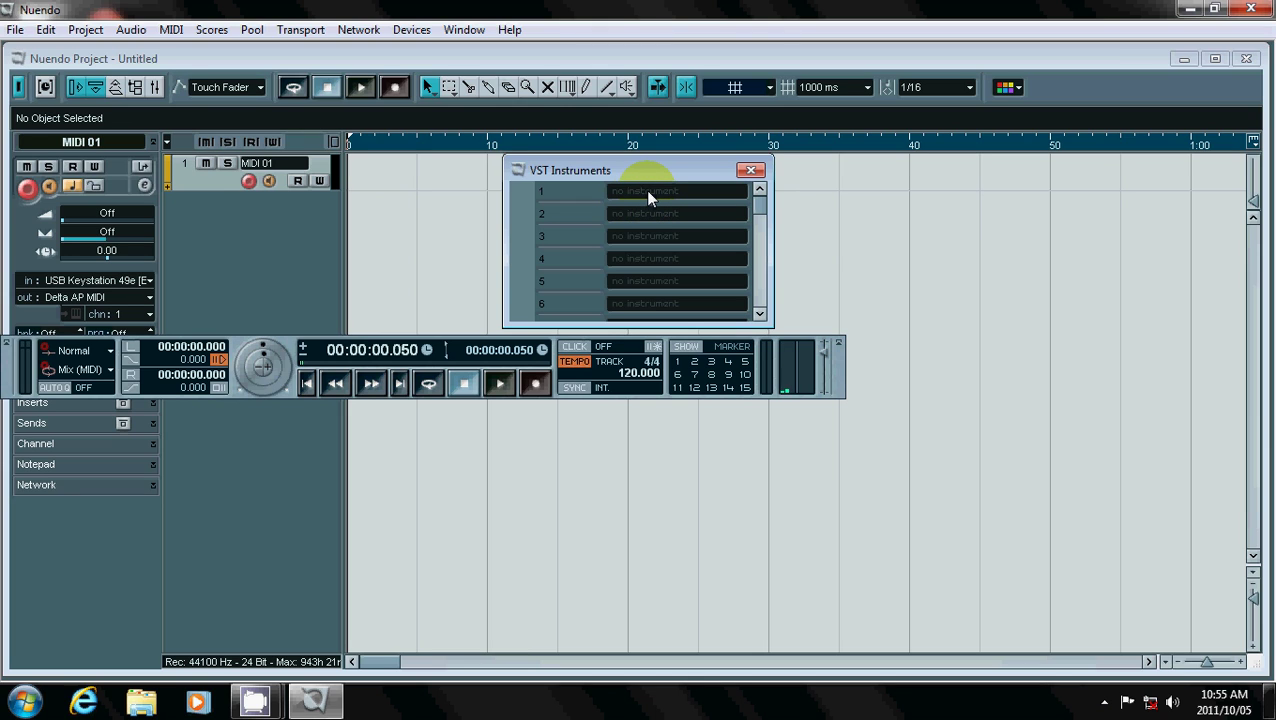
left_click(648, 197)
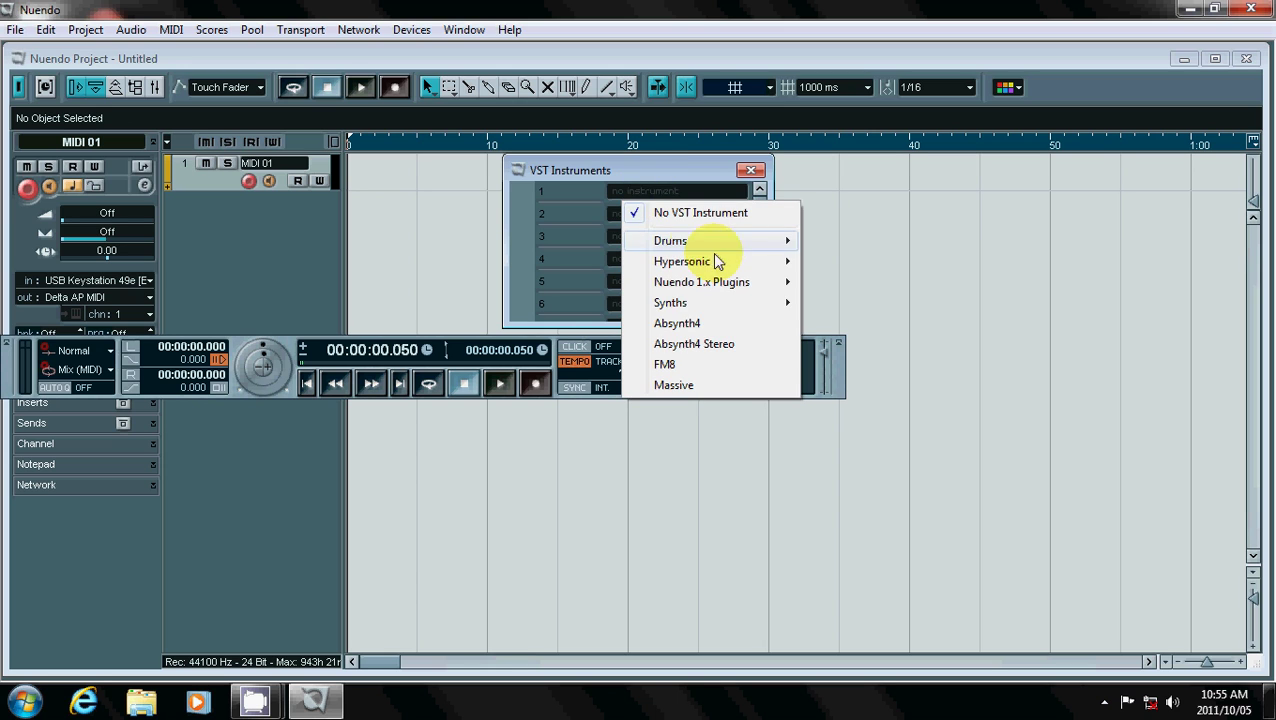
mouse_move(726, 266)
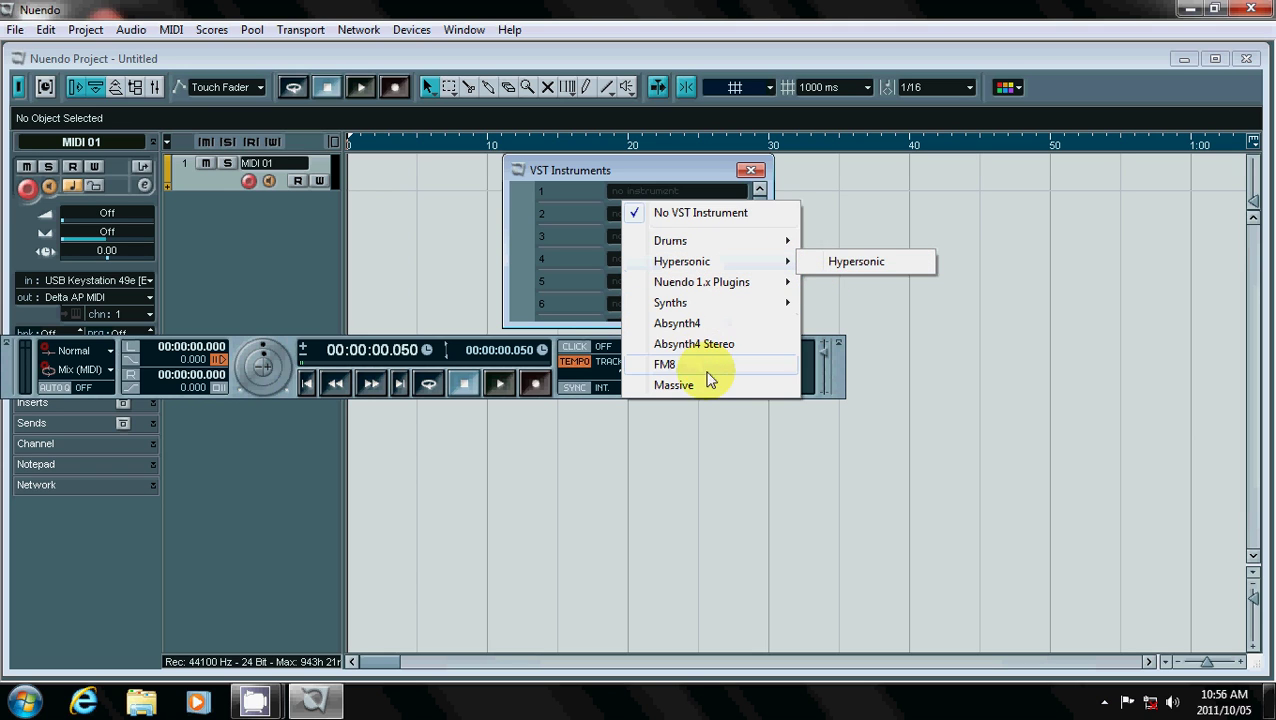
left_click(847, 262)
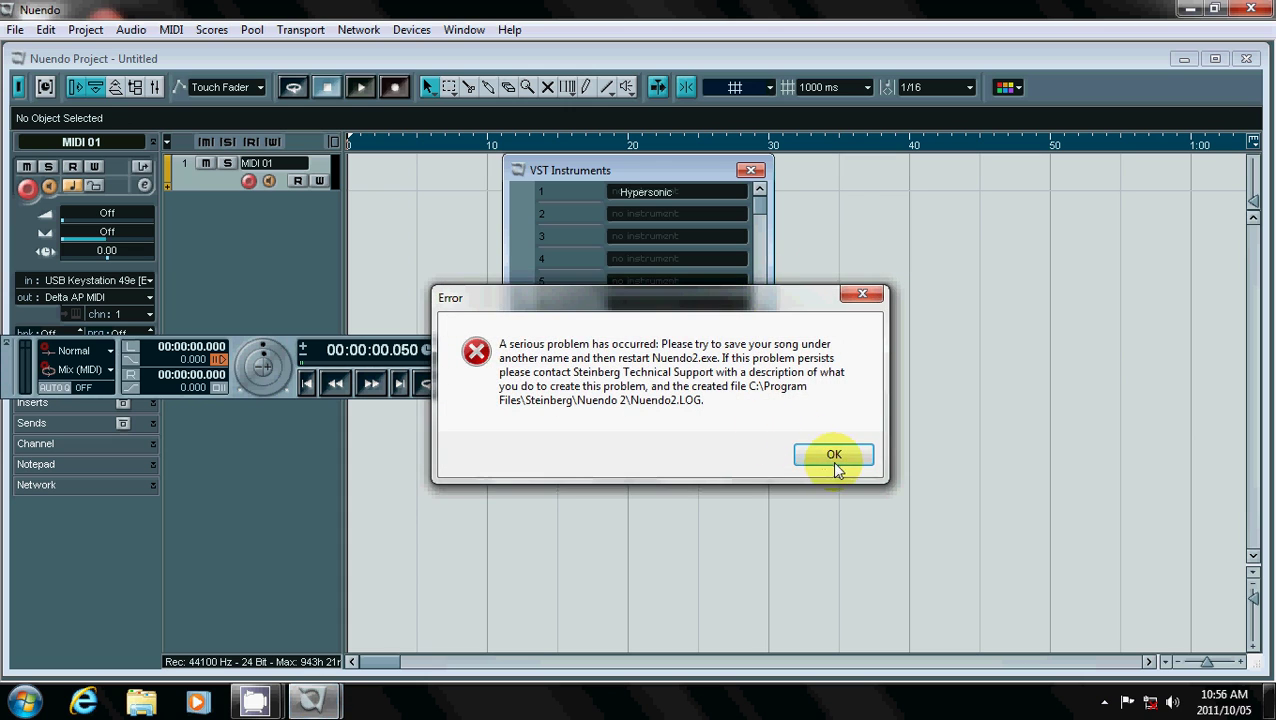
Step: Dismiss the error, then close the VST Instruments rack and shut down Nuendo completely
left_click(834, 457)
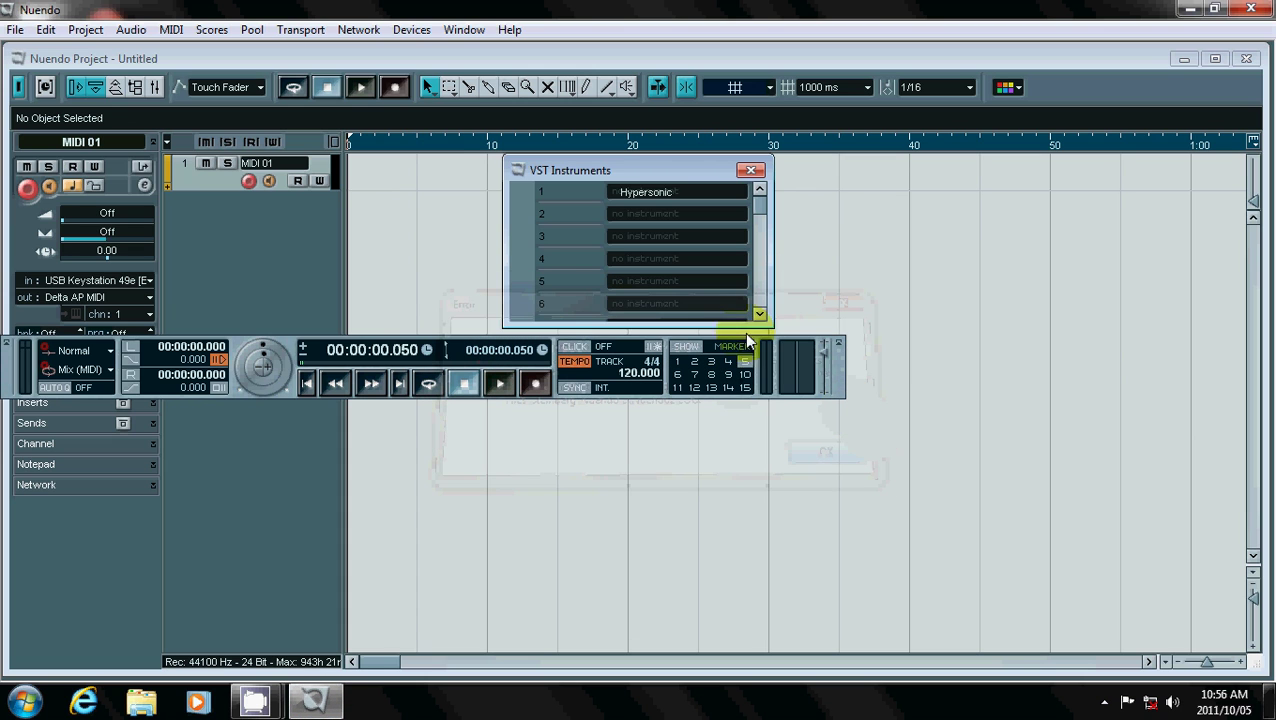
left_click(751, 170)
left_click(1262, 10)
left_click(683, 355)
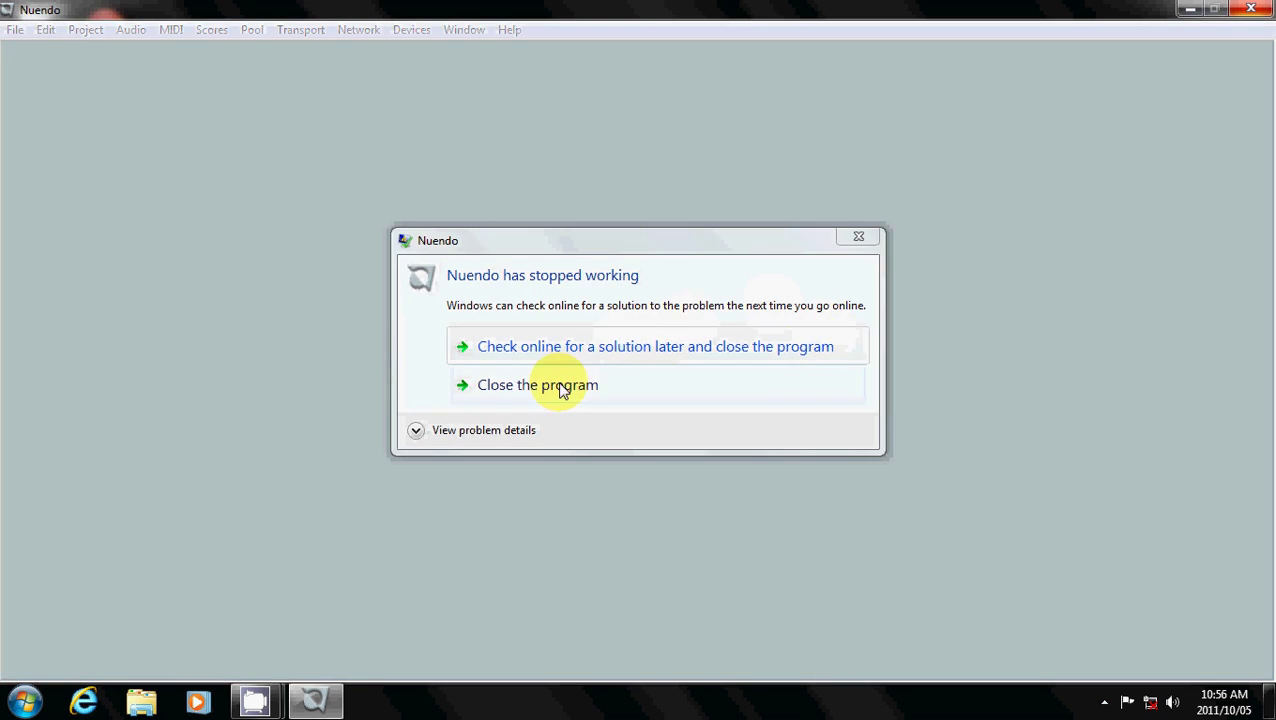
left_click(561, 388)
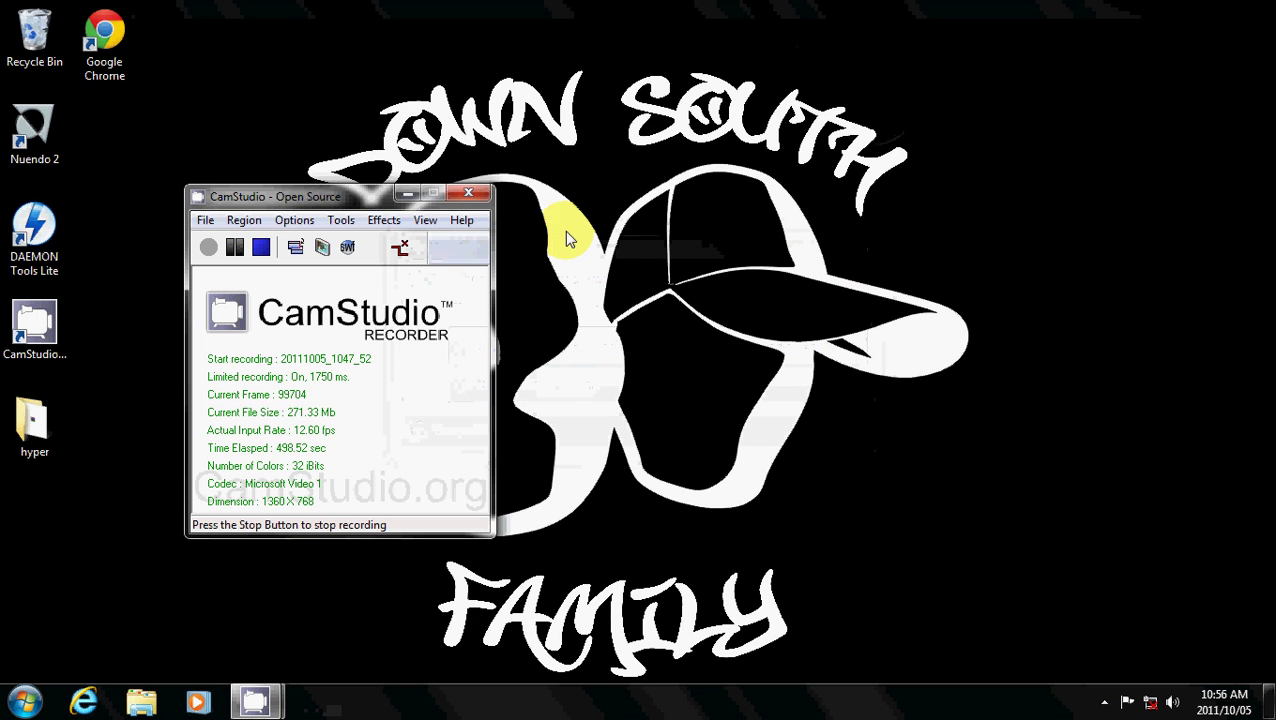
Step: Open the folder C:\Program Files\Steinberg\Vstplugins in Windows Explorer
left_click(141, 701)
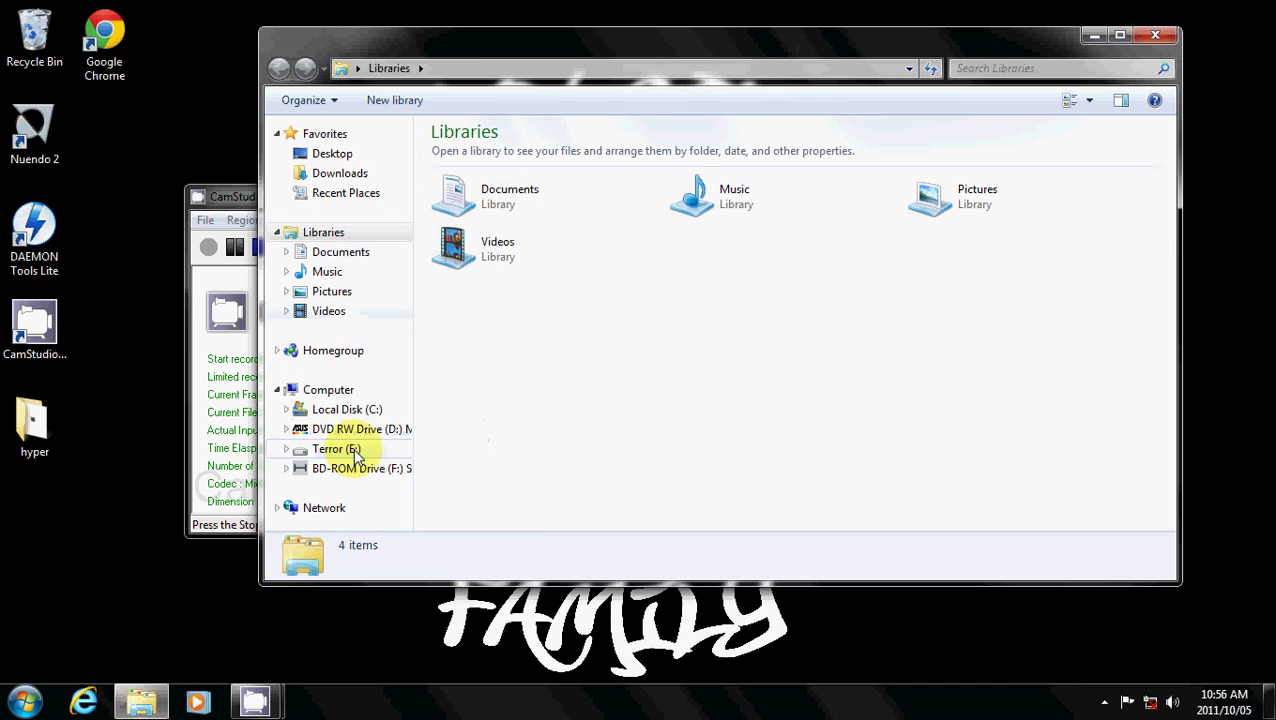
left_click(330, 449)
left_click(340, 410)
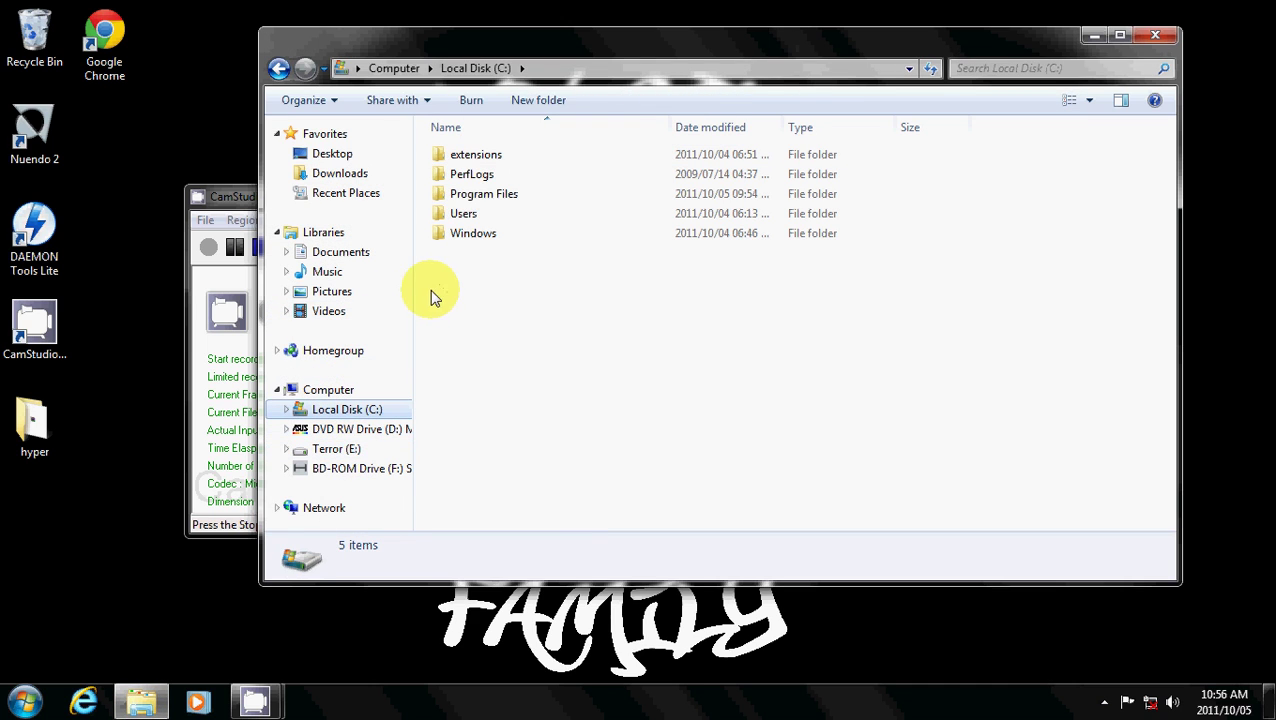
double_click(497, 195)
double_click(476, 489)
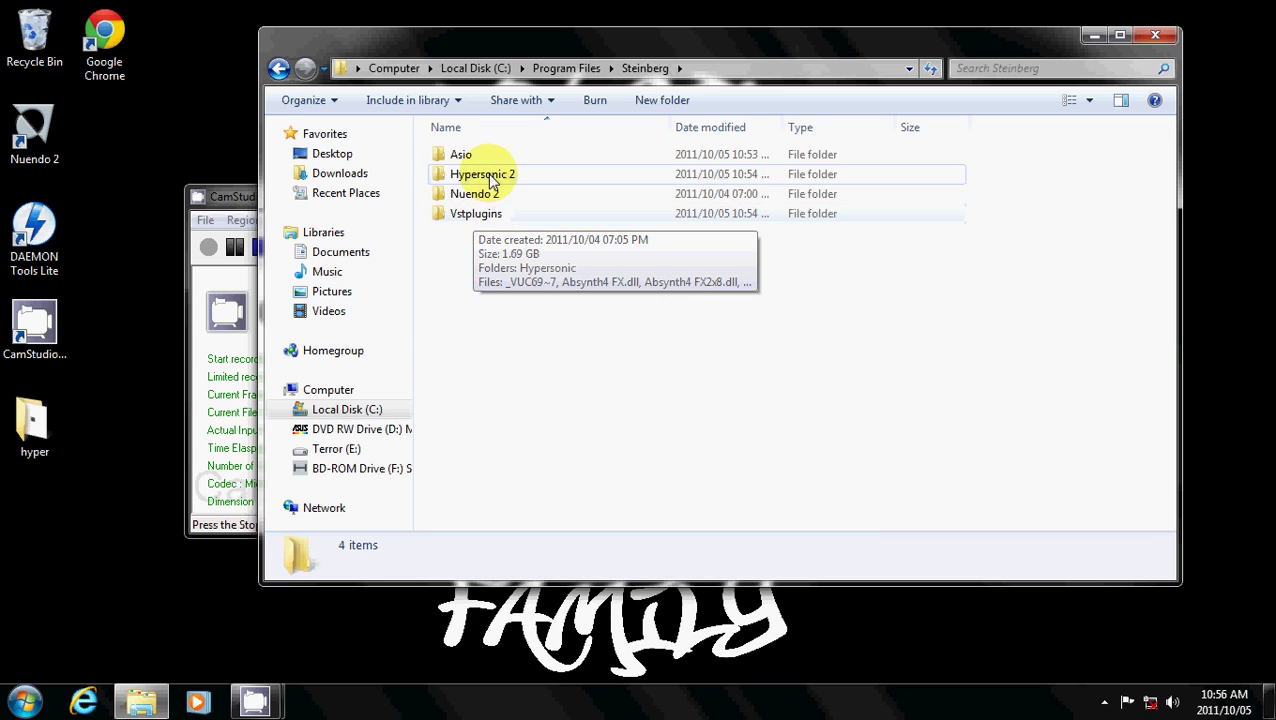
double_click(486, 215)
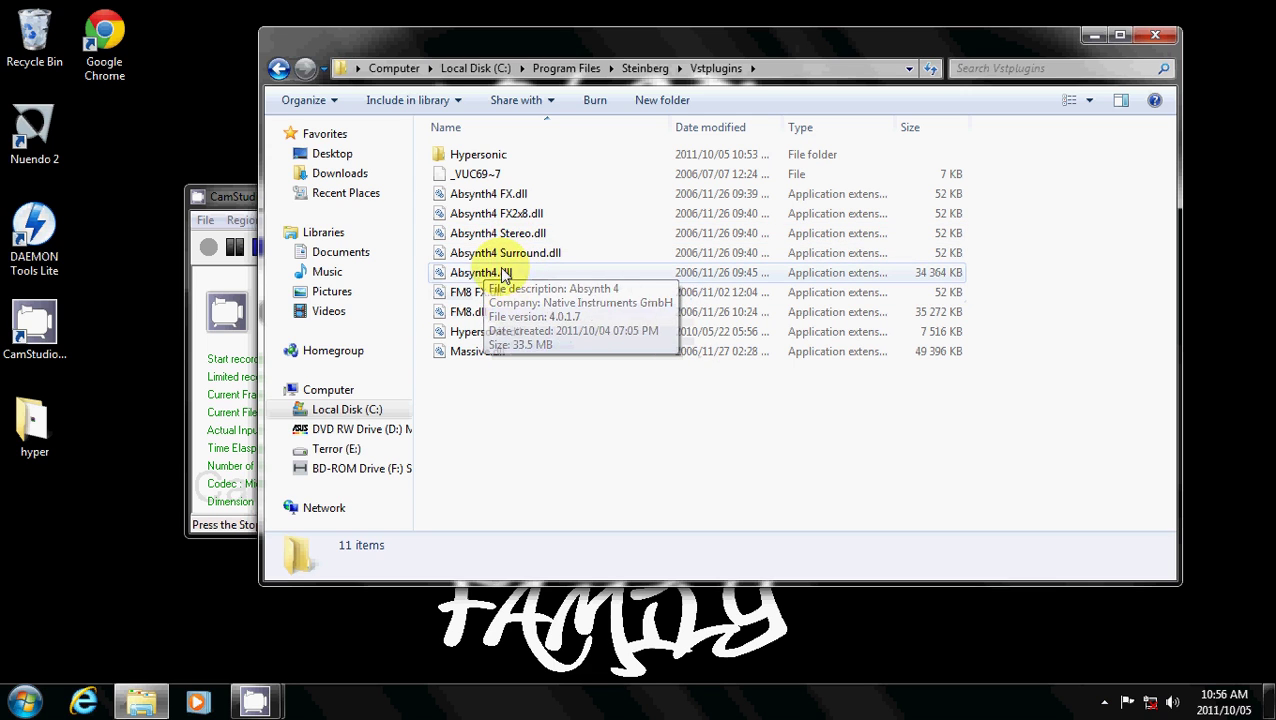
Step: Move the Hypersonic folder from Vstplugins to the root of Local Disk (C:), granting administrator permission
left_click(482, 157)
right_click(482, 158)
left_click(545, 425)
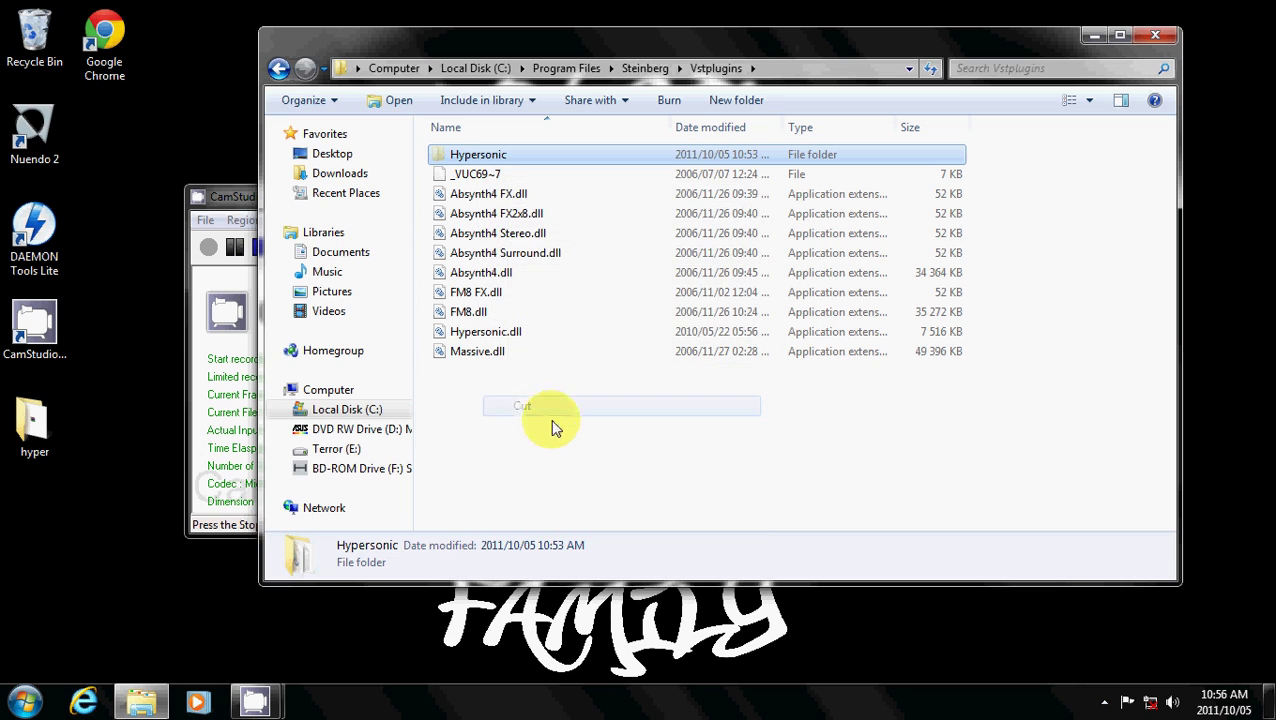
left_click(322, 411)
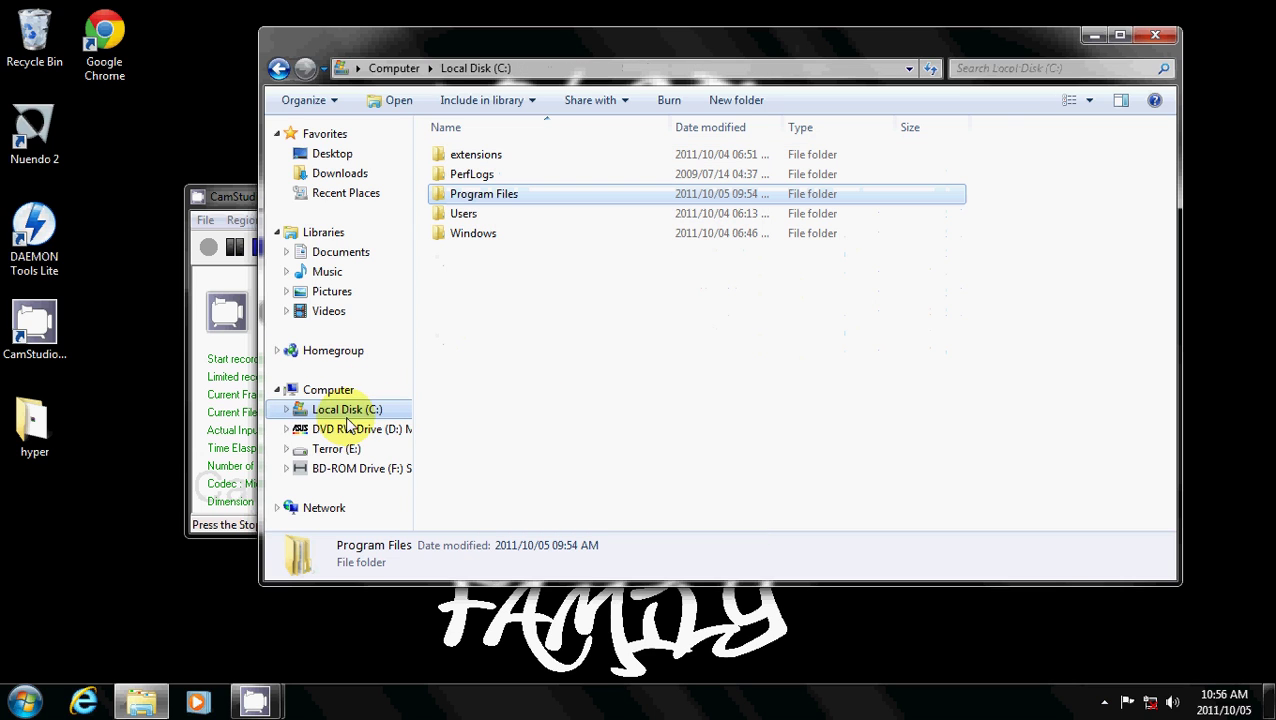
right_click(476, 300)
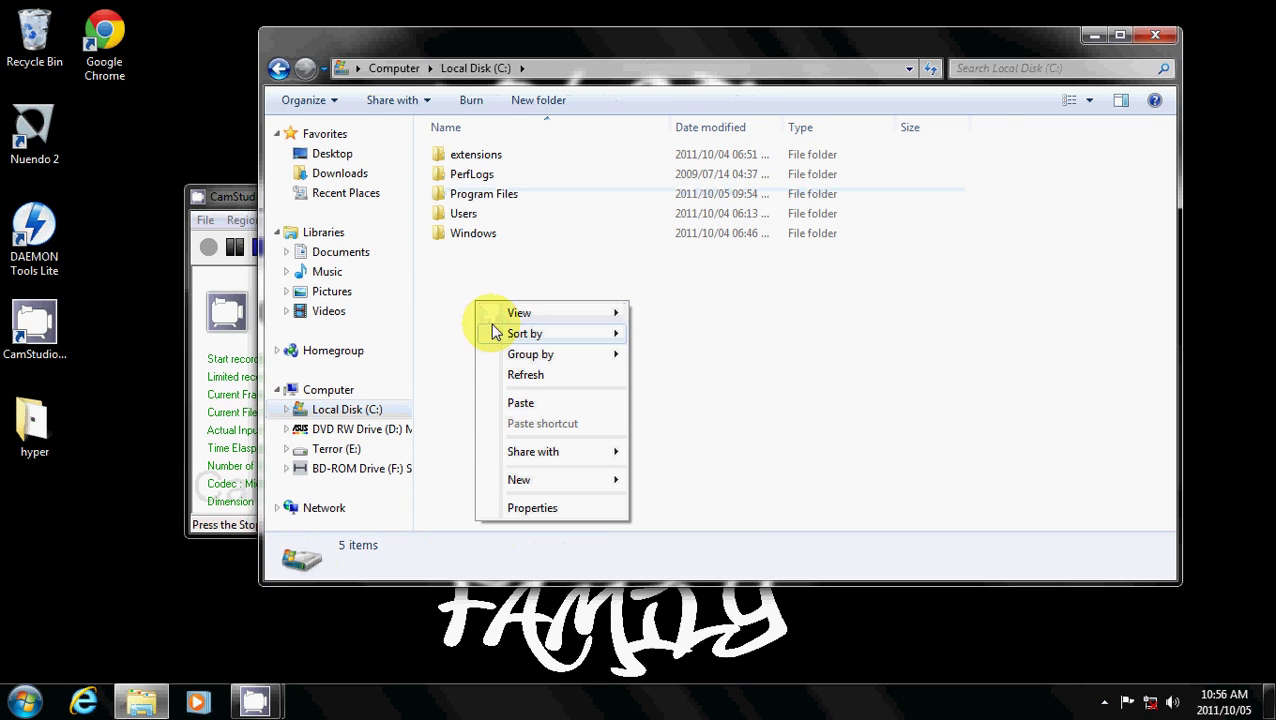
left_click(535, 405)
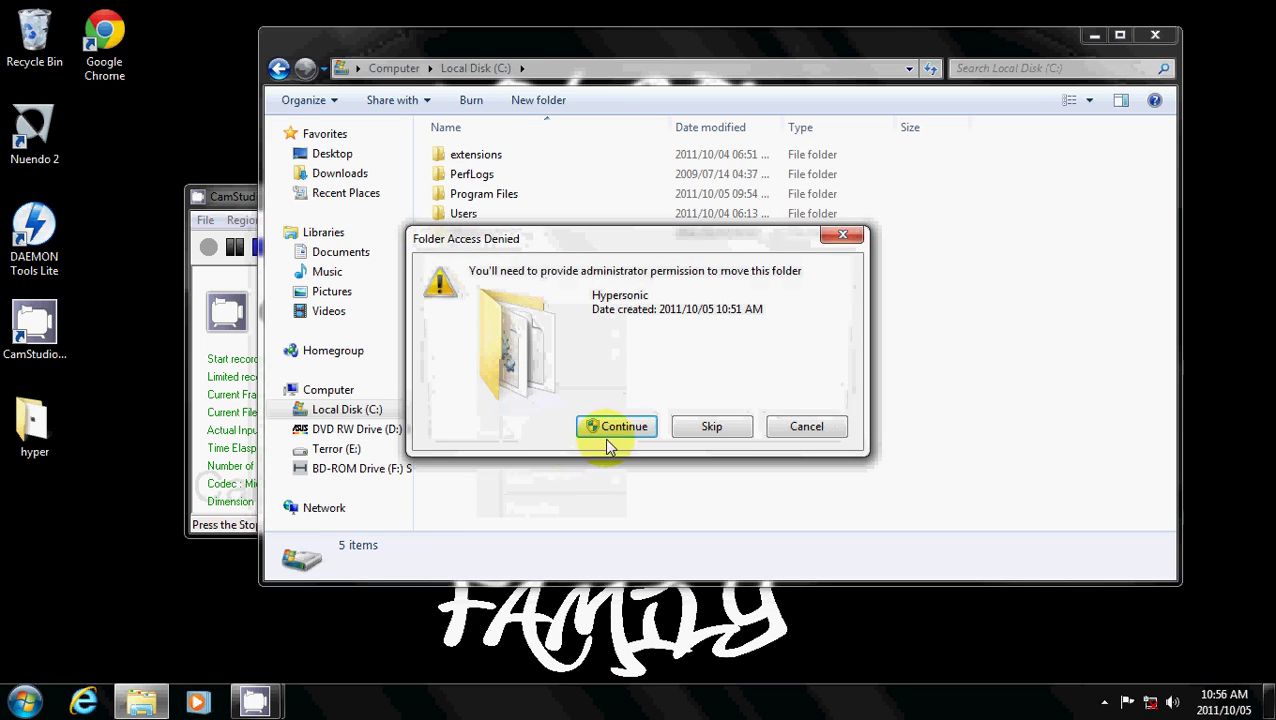
left_click(627, 432)
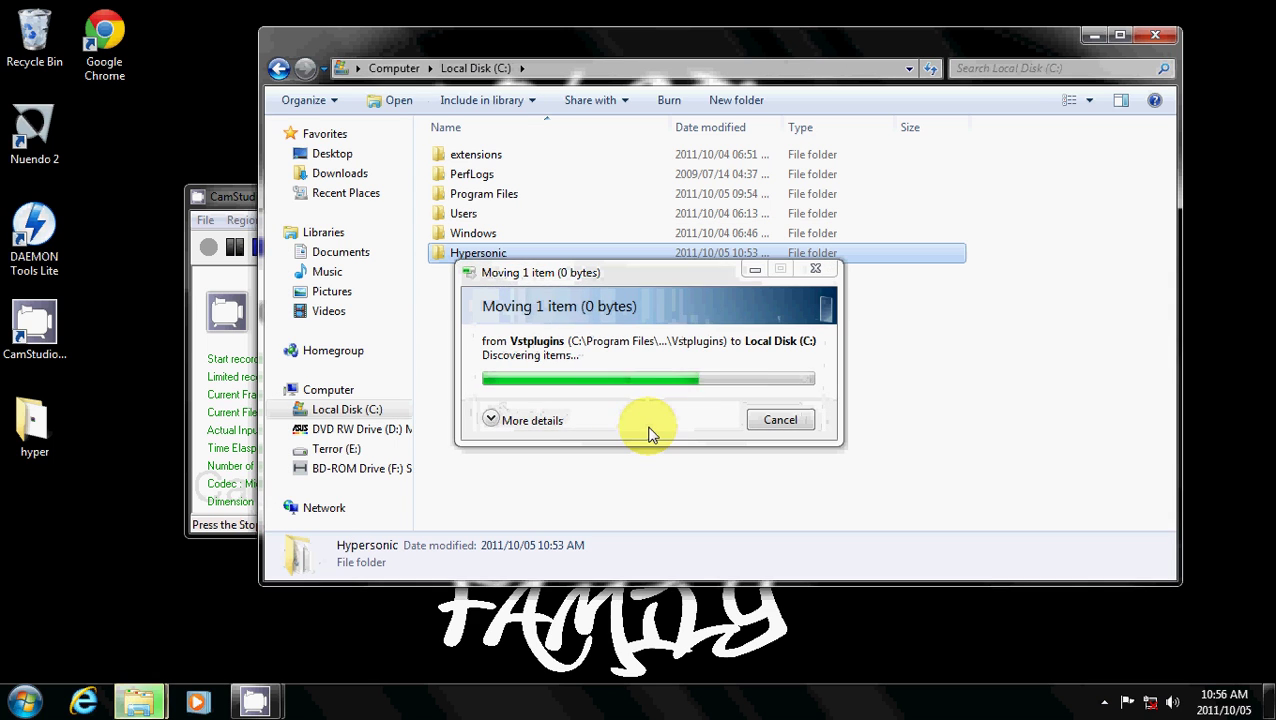
Step: Examine the contents of Steinberg's Vstplugins, Nuendo 2 and Hypersonic 2 folders, and close the Explorer window
left_click(279, 68)
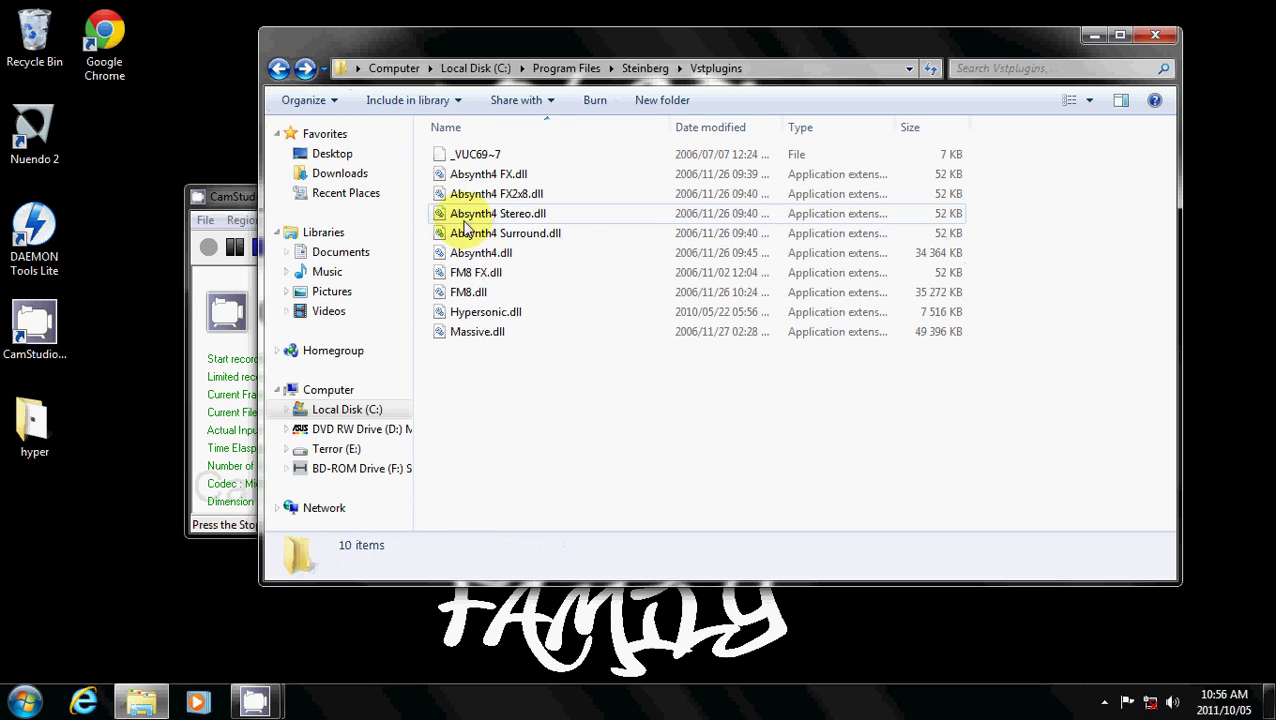
left_click(279, 68)
left_click(472, 196)
double_click(472, 196)
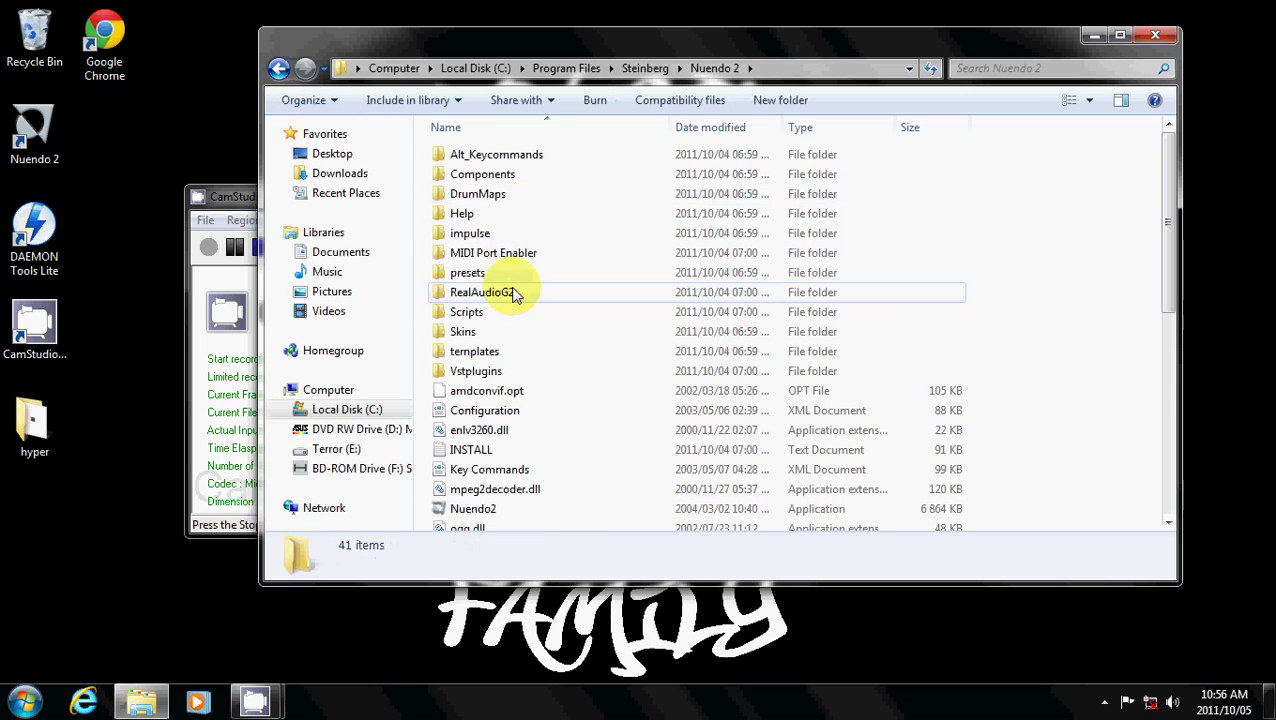
double_click(484, 367)
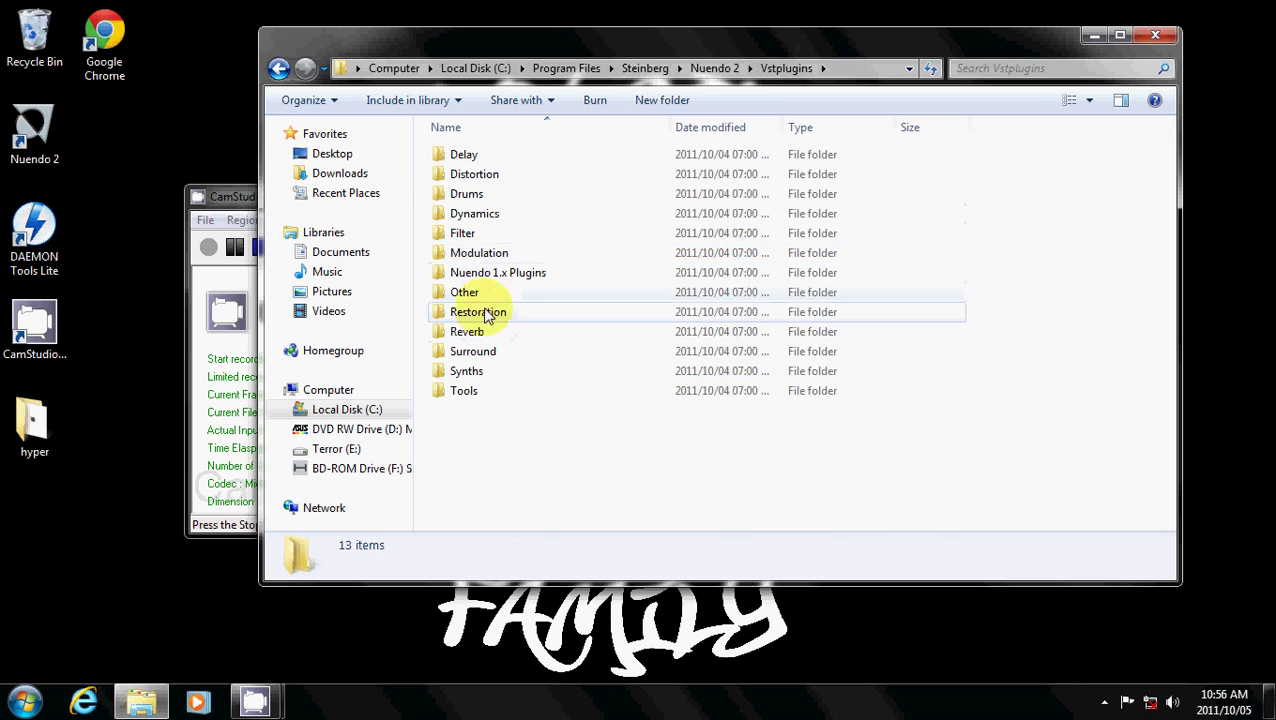
left_click(279, 70)
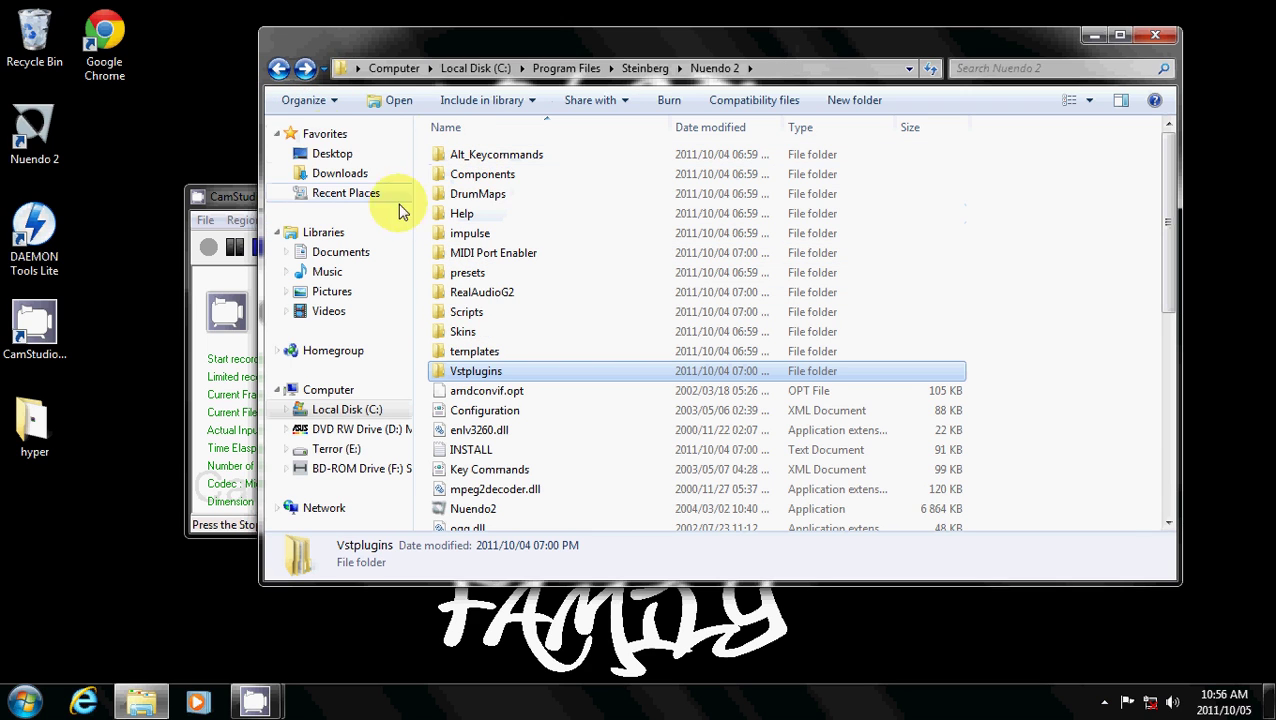
left_click(279, 70)
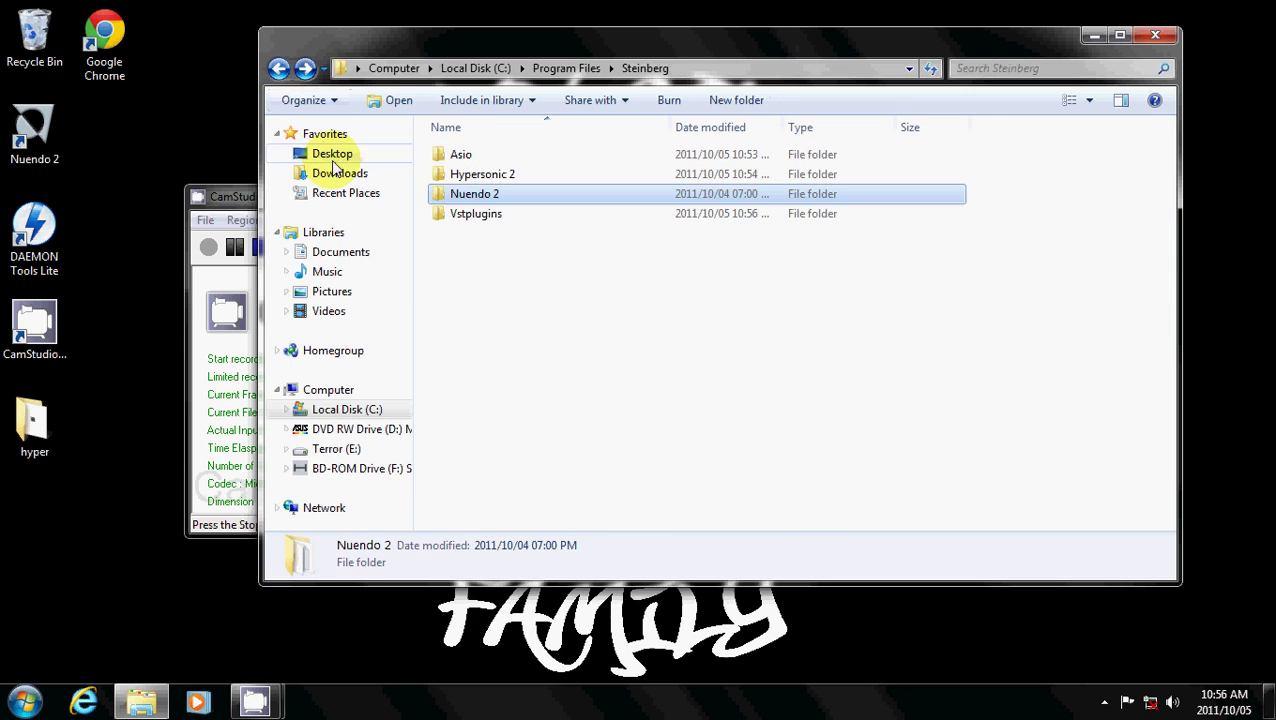
double_click(484, 175)
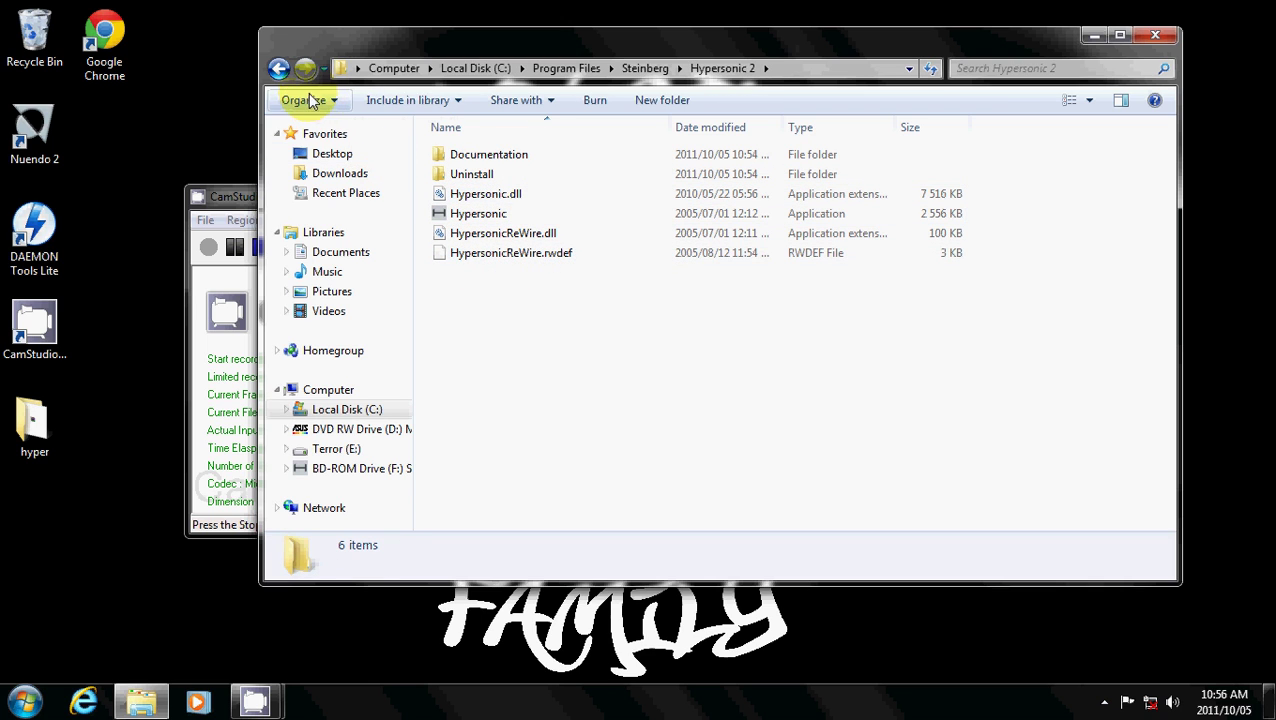
left_click(279, 68)
double_click(478, 213)
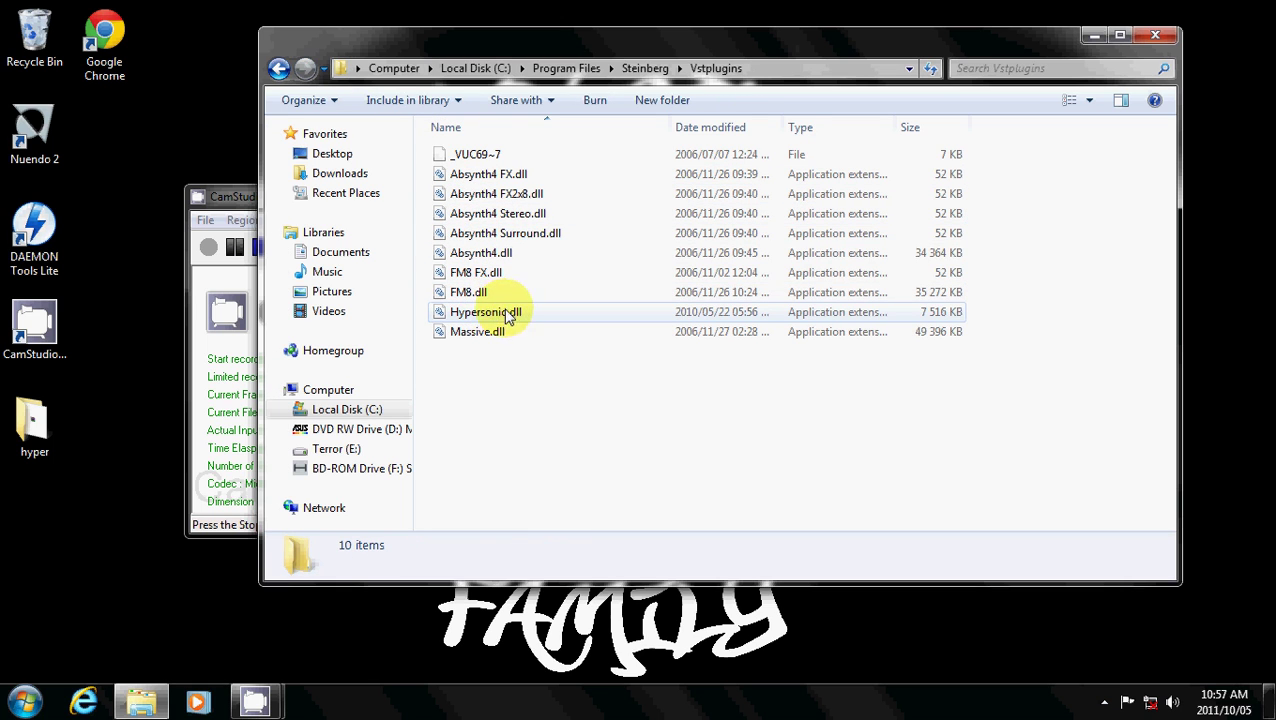
left_click(279, 68)
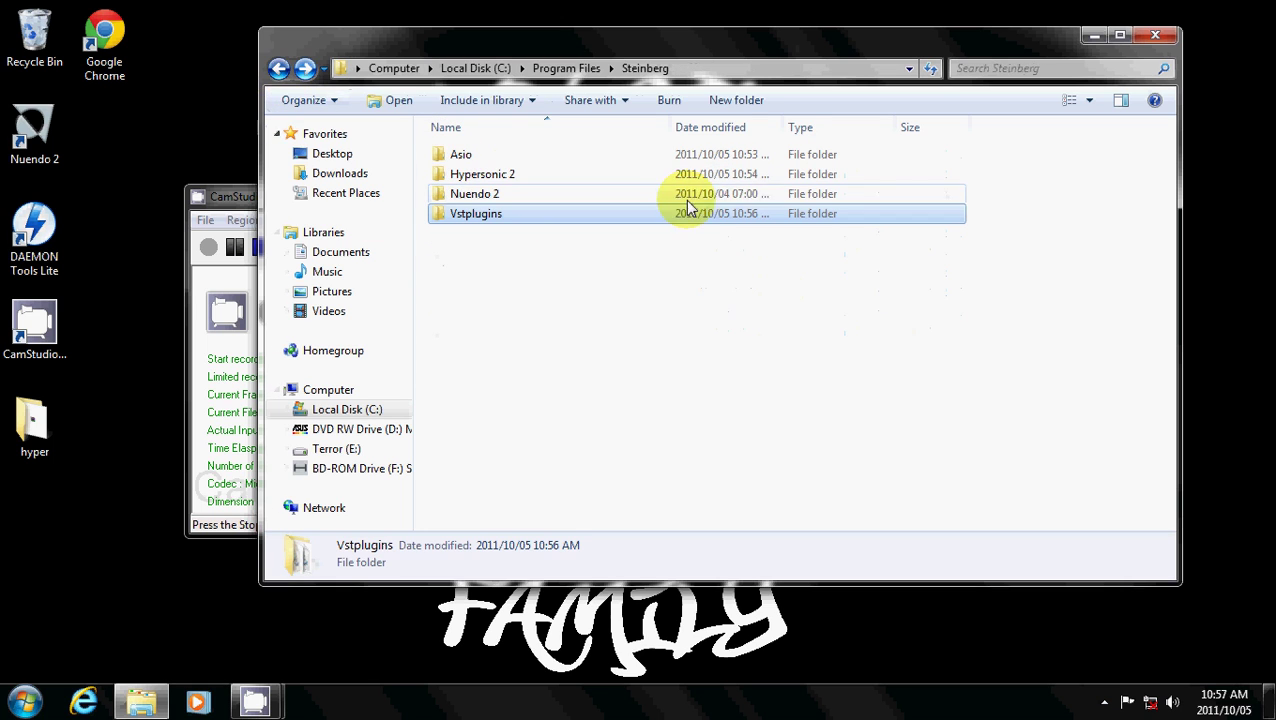
left_click(1160, 35)
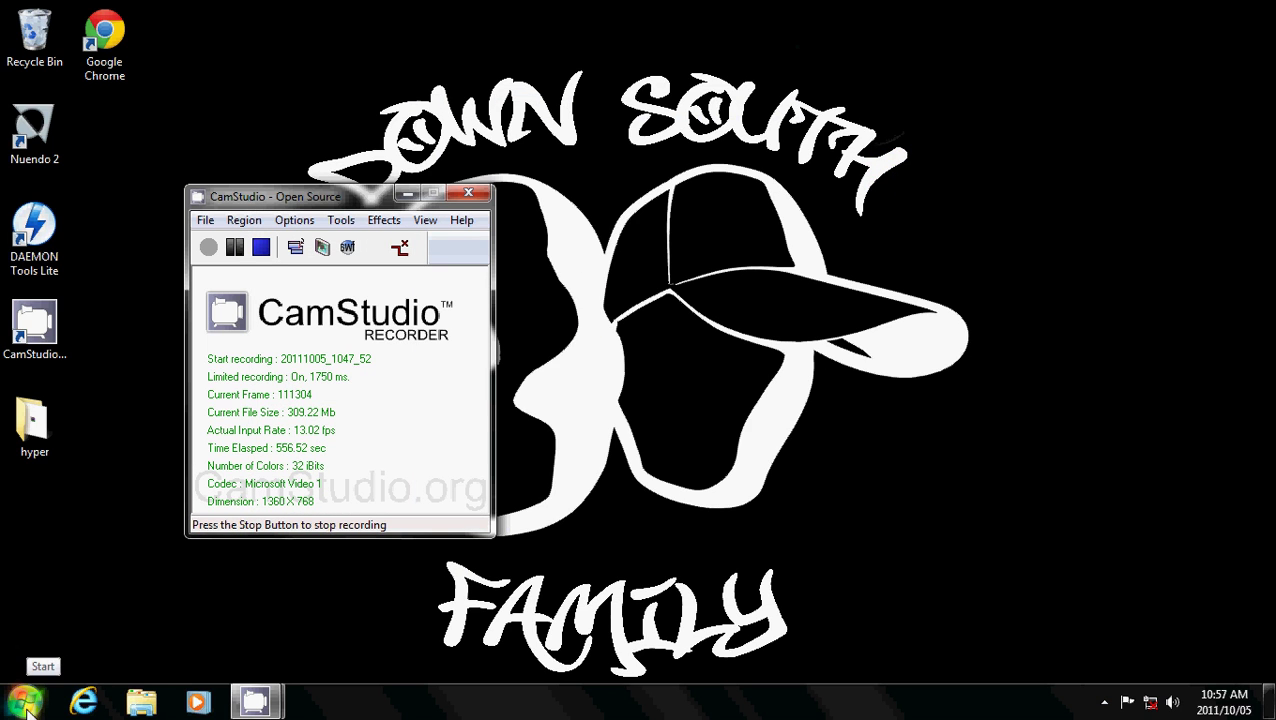
Step: Examine the POS folder in C:\Program Files\Syncrosoft and close the Explorer window
left_click(141, 702)
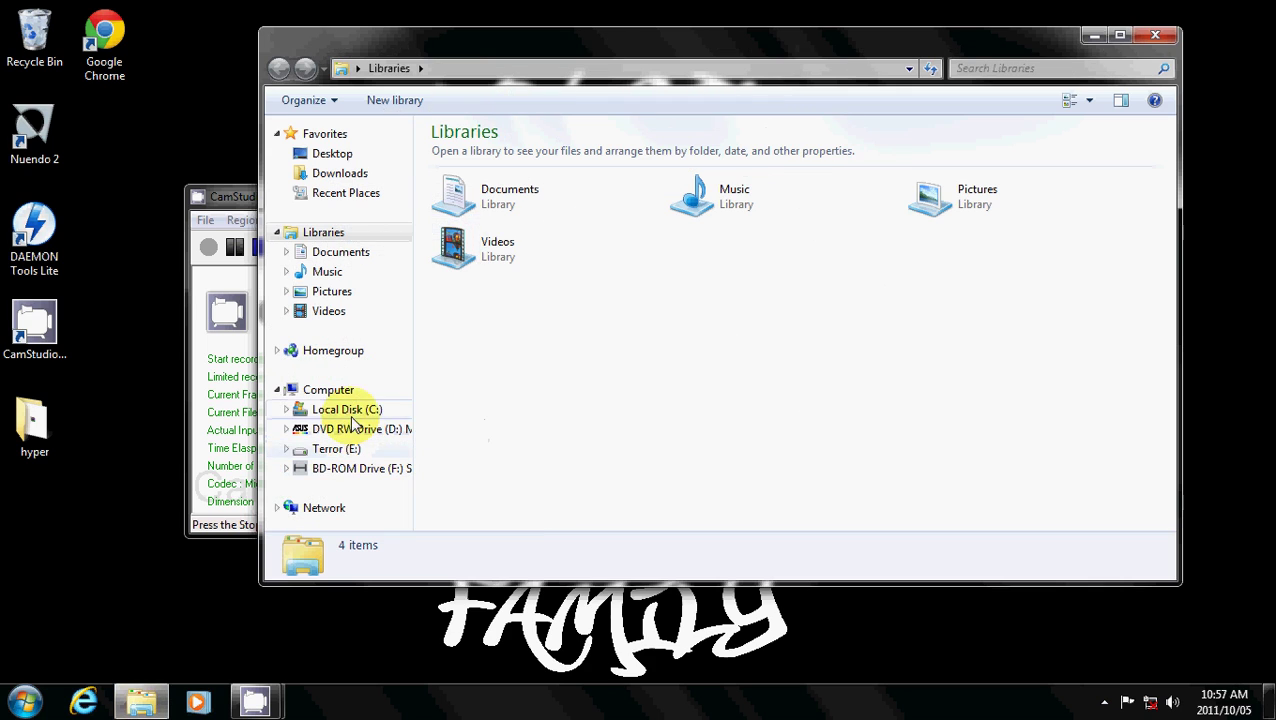
left_click(345, 410)
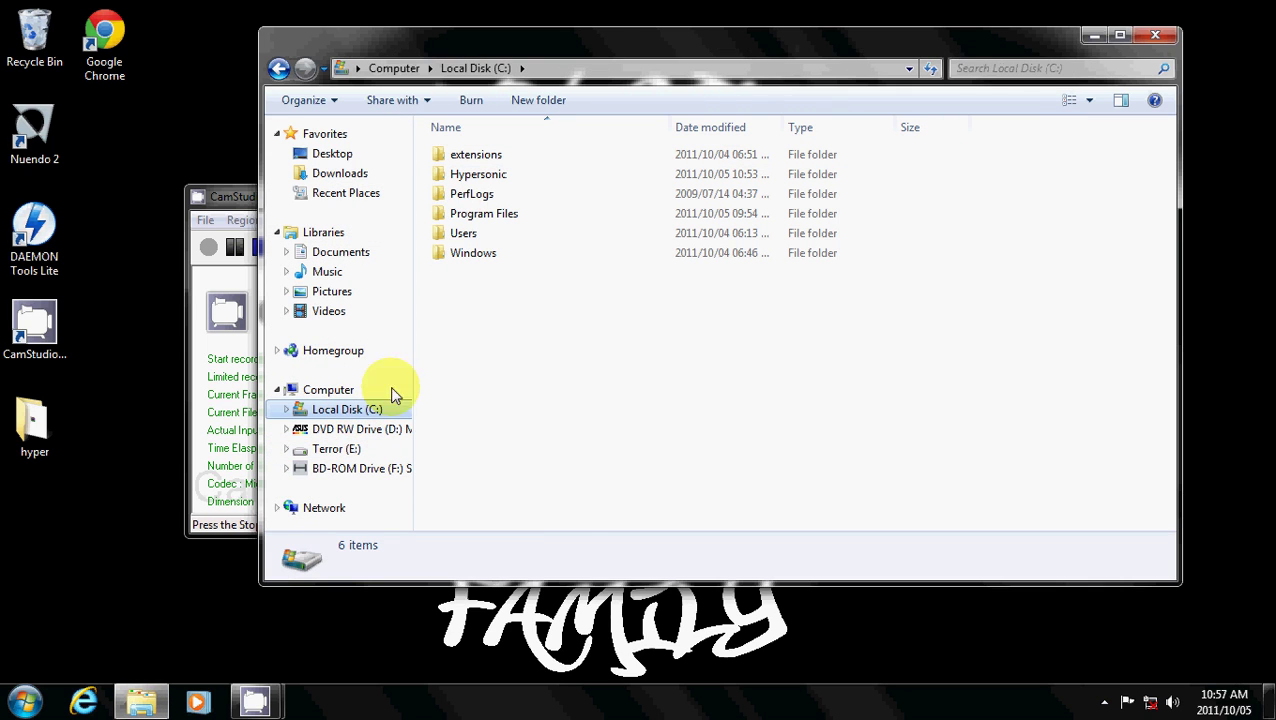
double_click(488, 213)
left_click(488, 510)
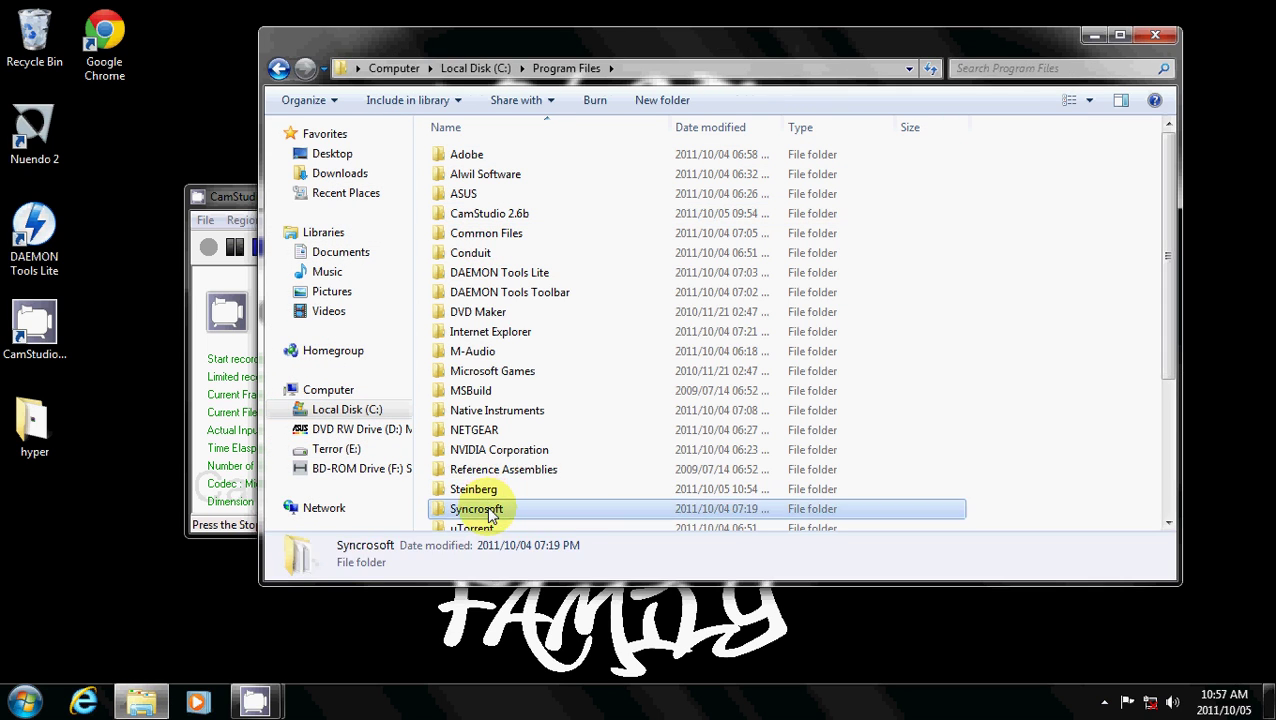
double_click(488, 510)
left_click(468, 173)
double_click(468, 173)
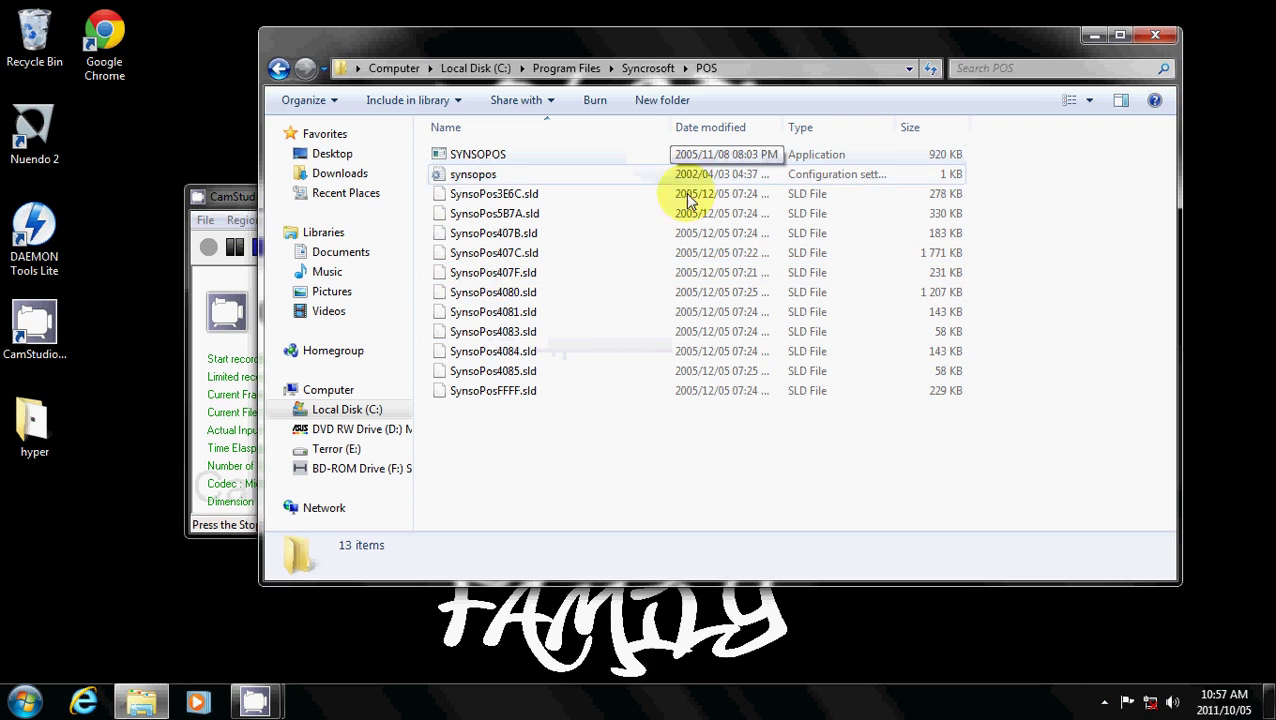
left_click(1155, 35)
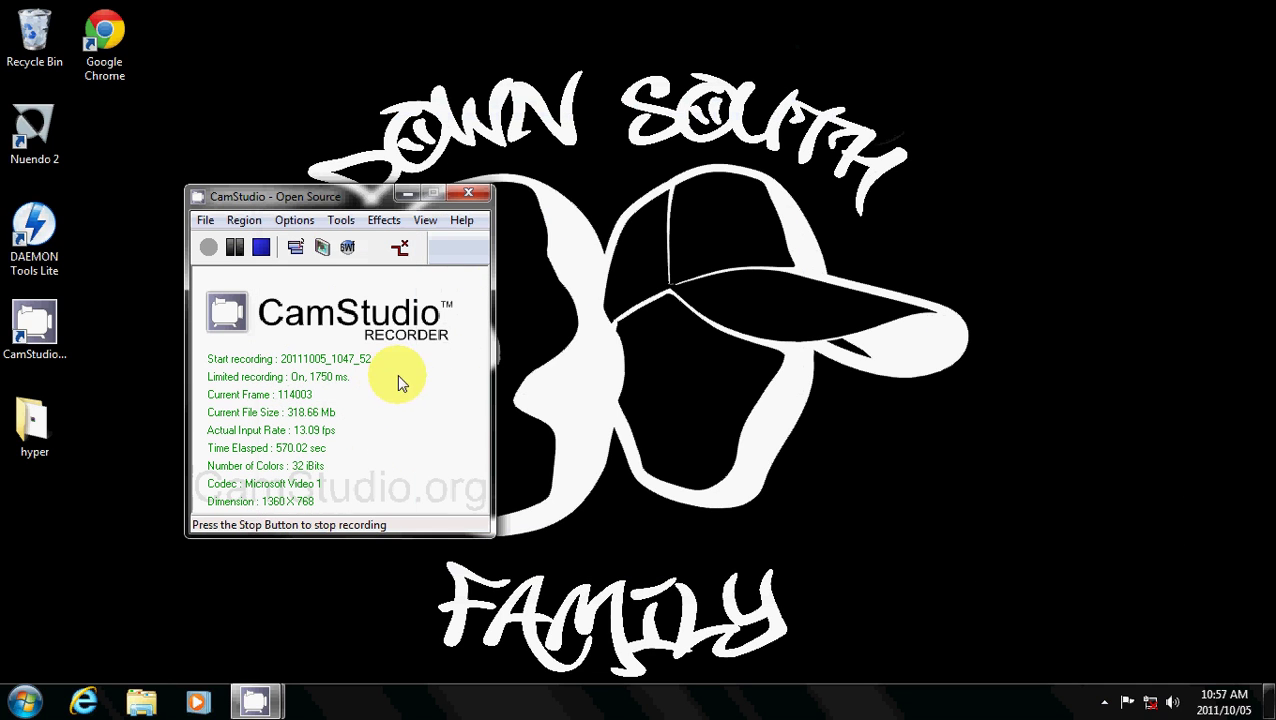
Step: Launch Nuendo 2 and create an Empty project in the testing folder under cb sessions 3, dismissing the sample rate warning
left_click(25, 703)
left_click(32, 135)
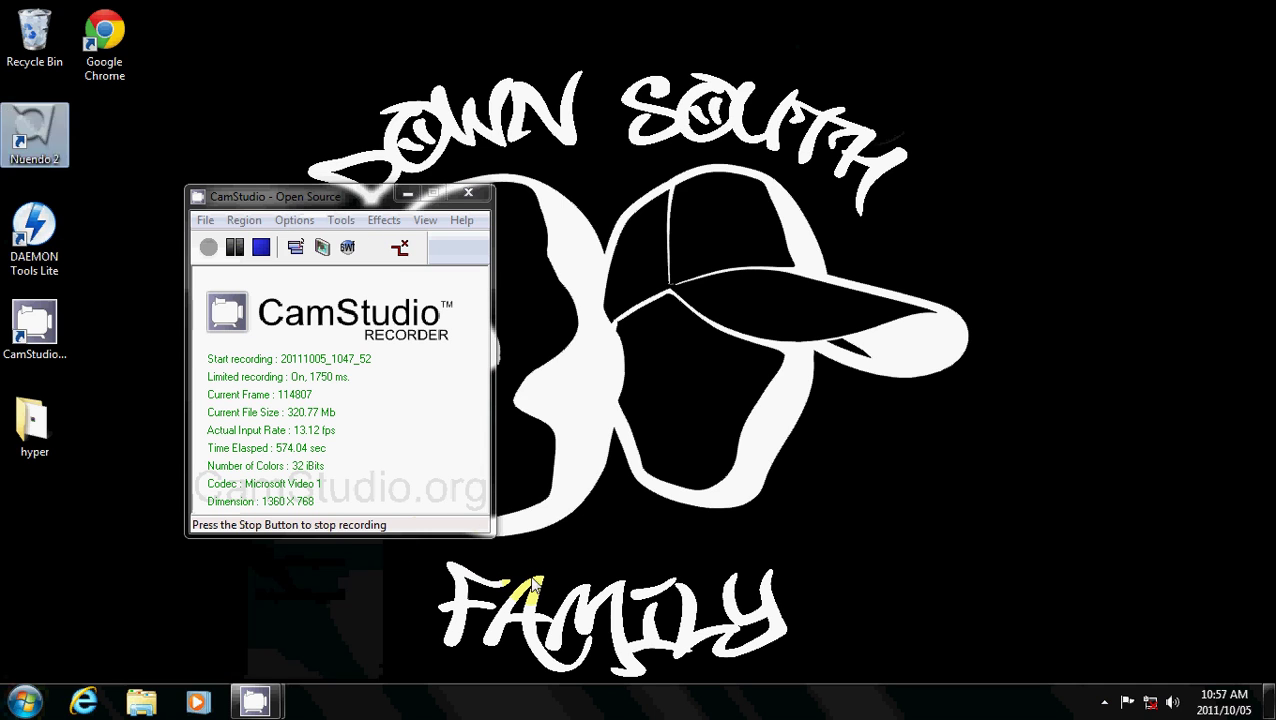
double_click(32, 135)
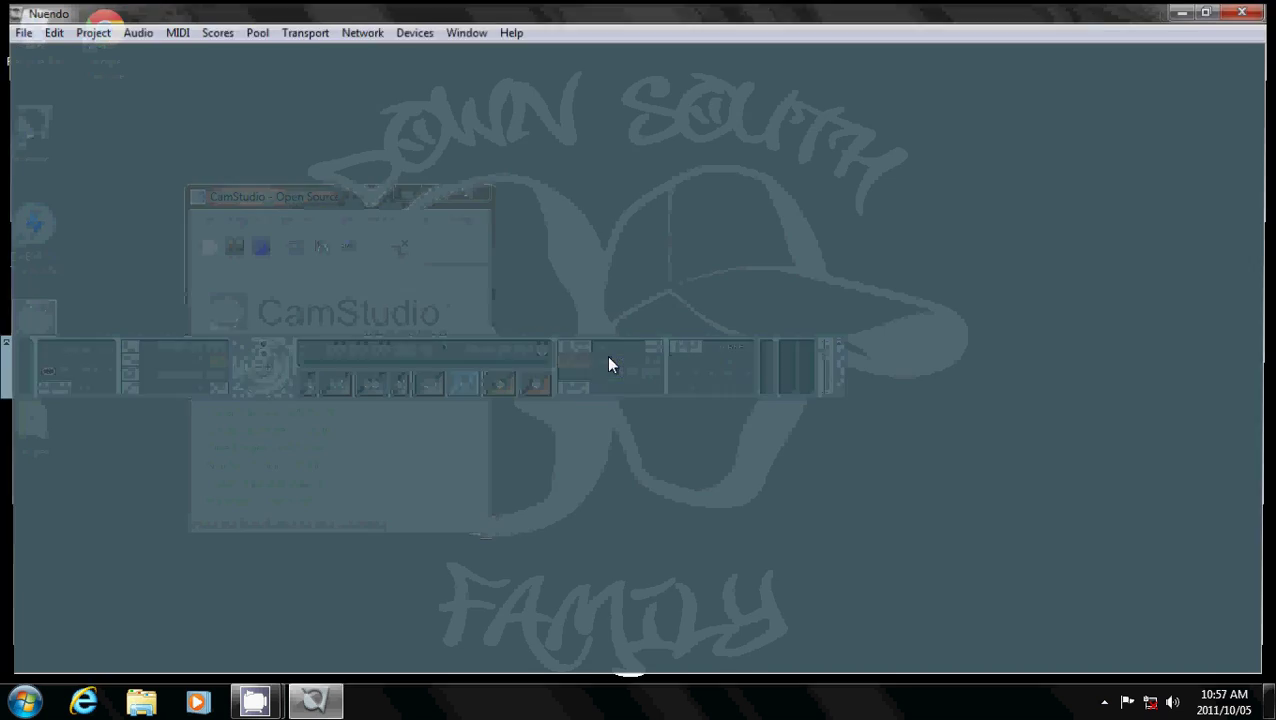
left_click(14, 30)
left_click(34, 50)
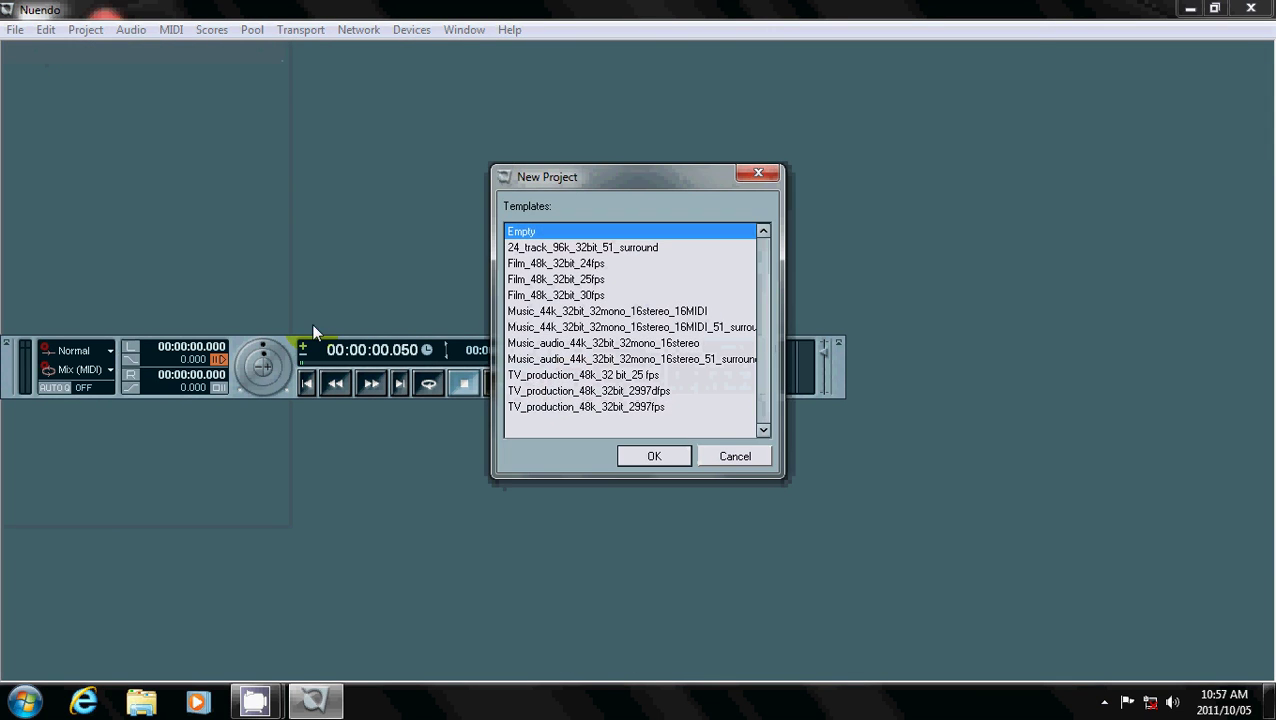
left_click(655, 455)
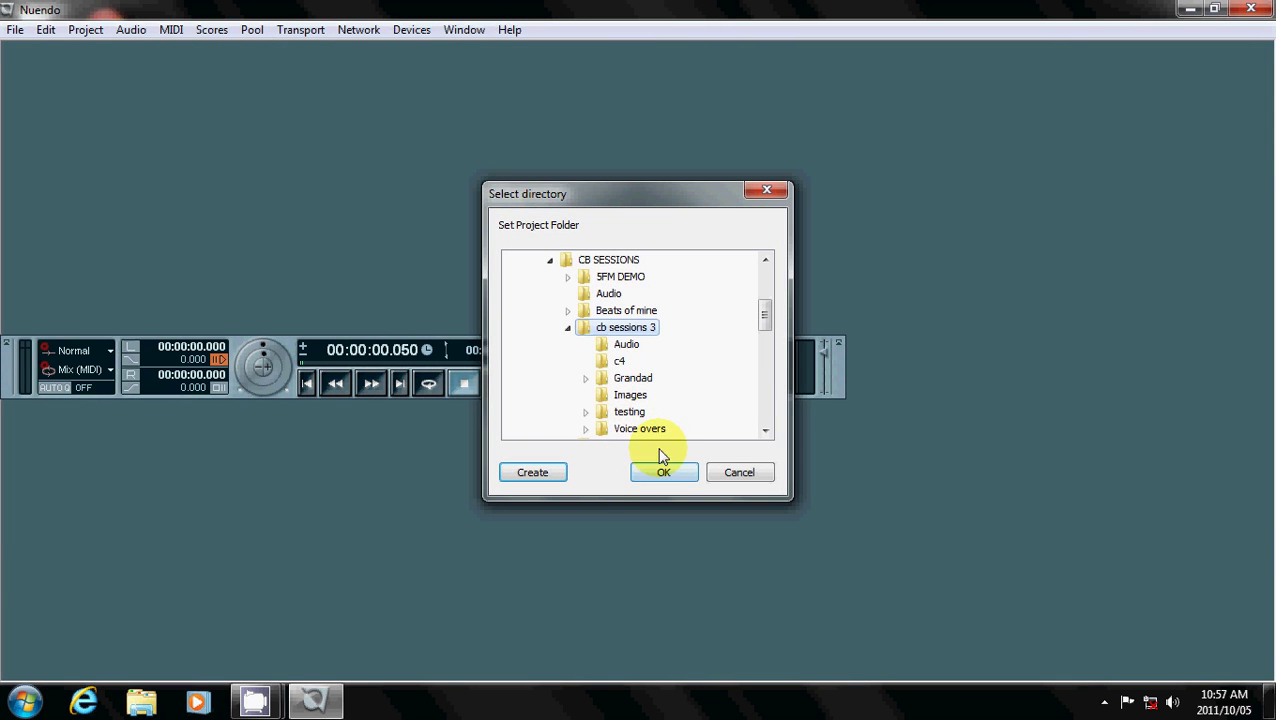
left_click(636, 411)
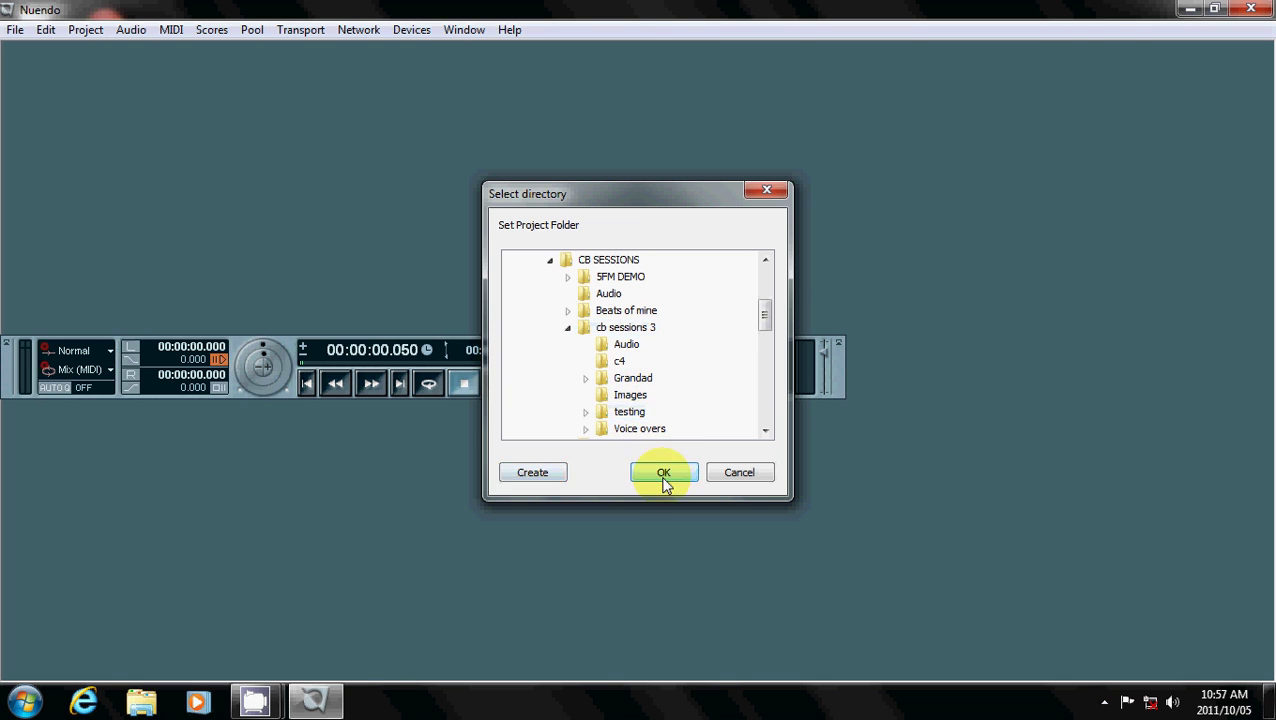
left_click(663, 476)
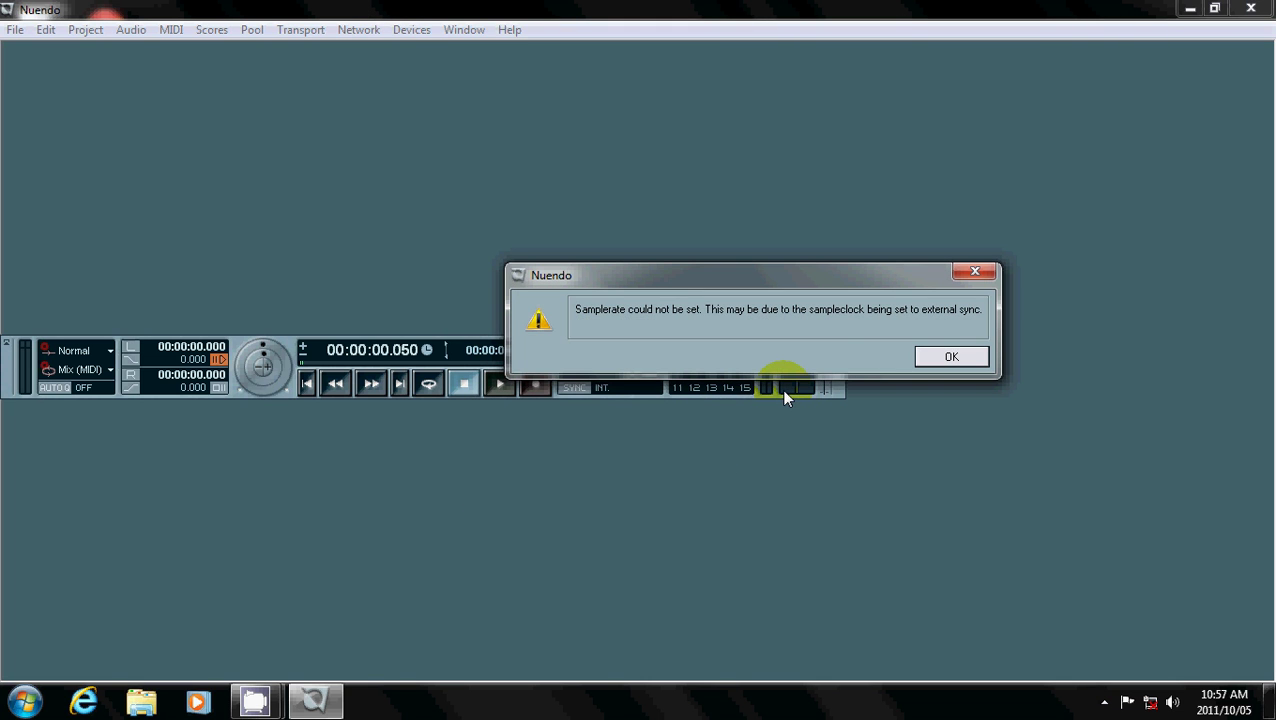
left_click(975, 362)
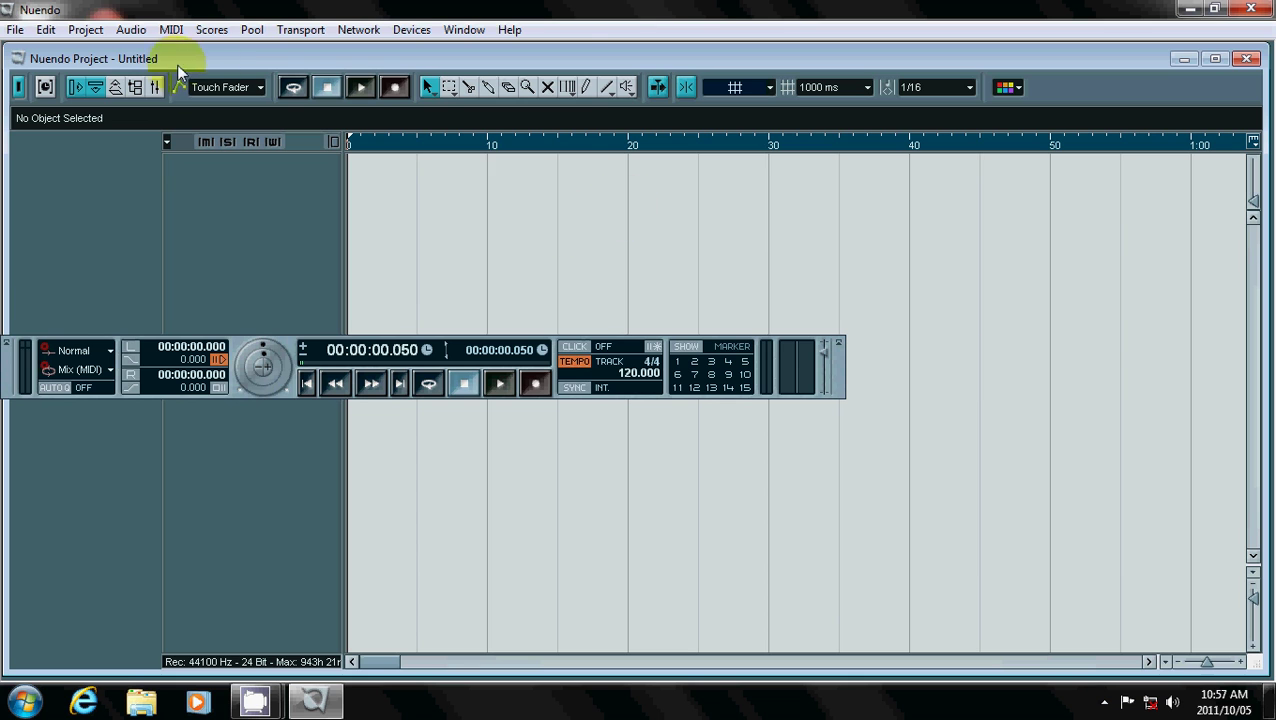
Step: Try to switch the VST Multitrack ASIO driver to M-Audio Delta ASIO in Device Setup, cancelling the pending connections
left_click(411, 29)
left_click(455, 375)
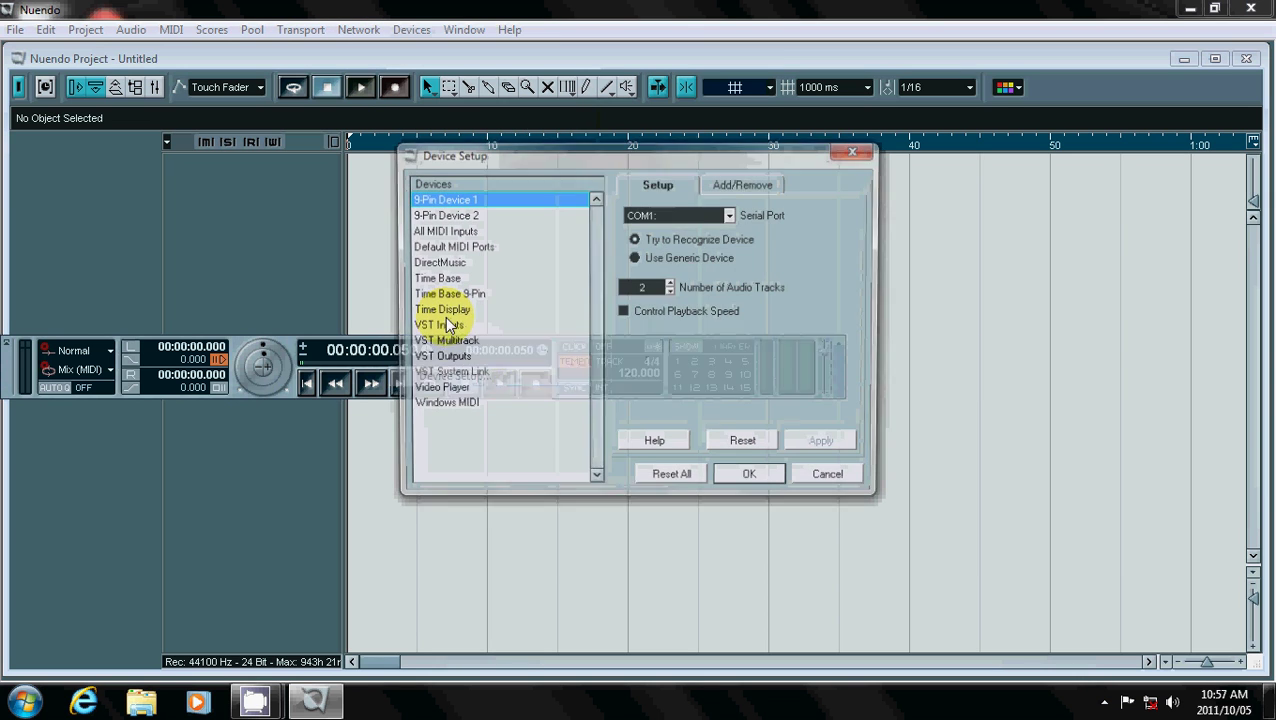
left_click(483, 345)
left_click(760, 216)
left_click(731, 279)
left_click(642, 357)
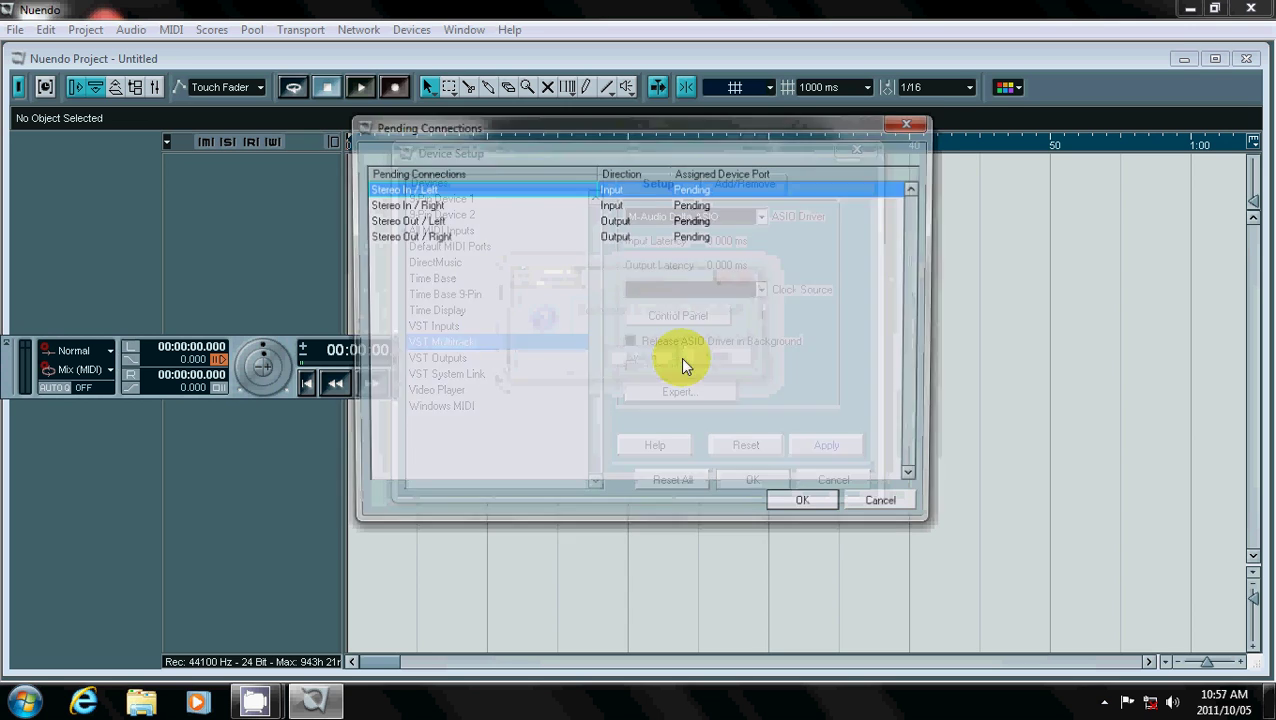
left_click(886, 510)
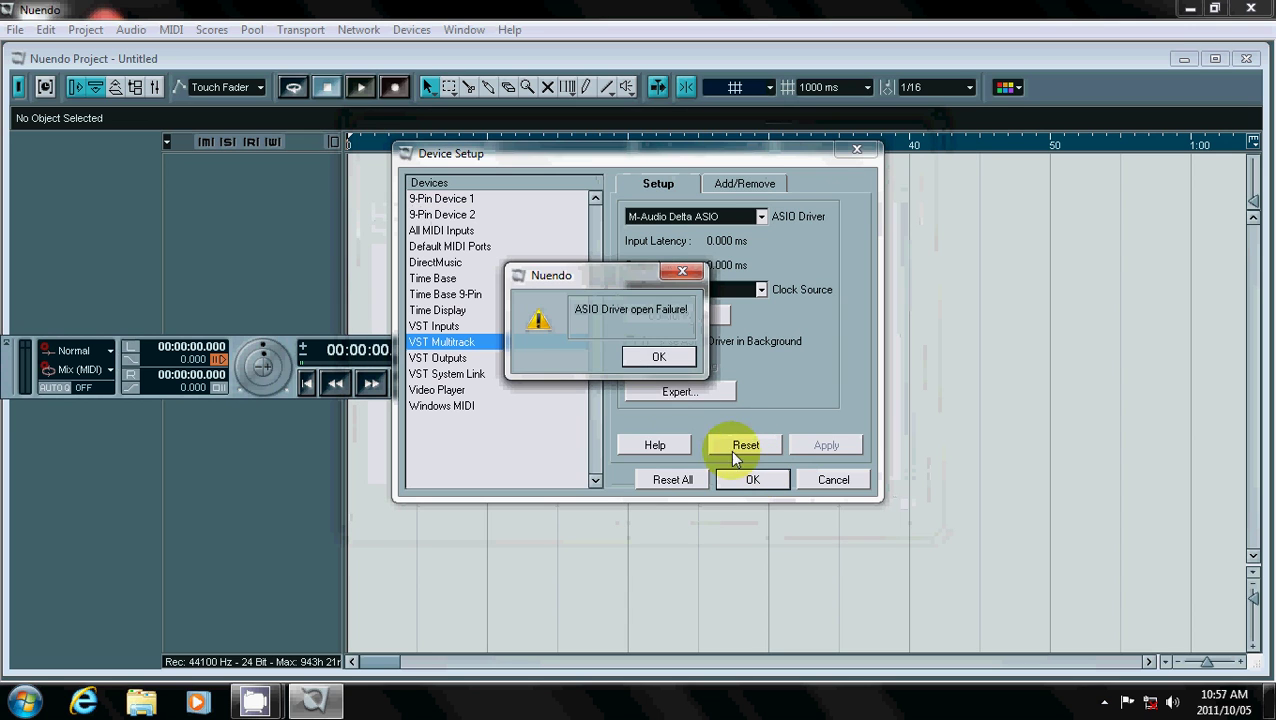
left_click(660, 350)
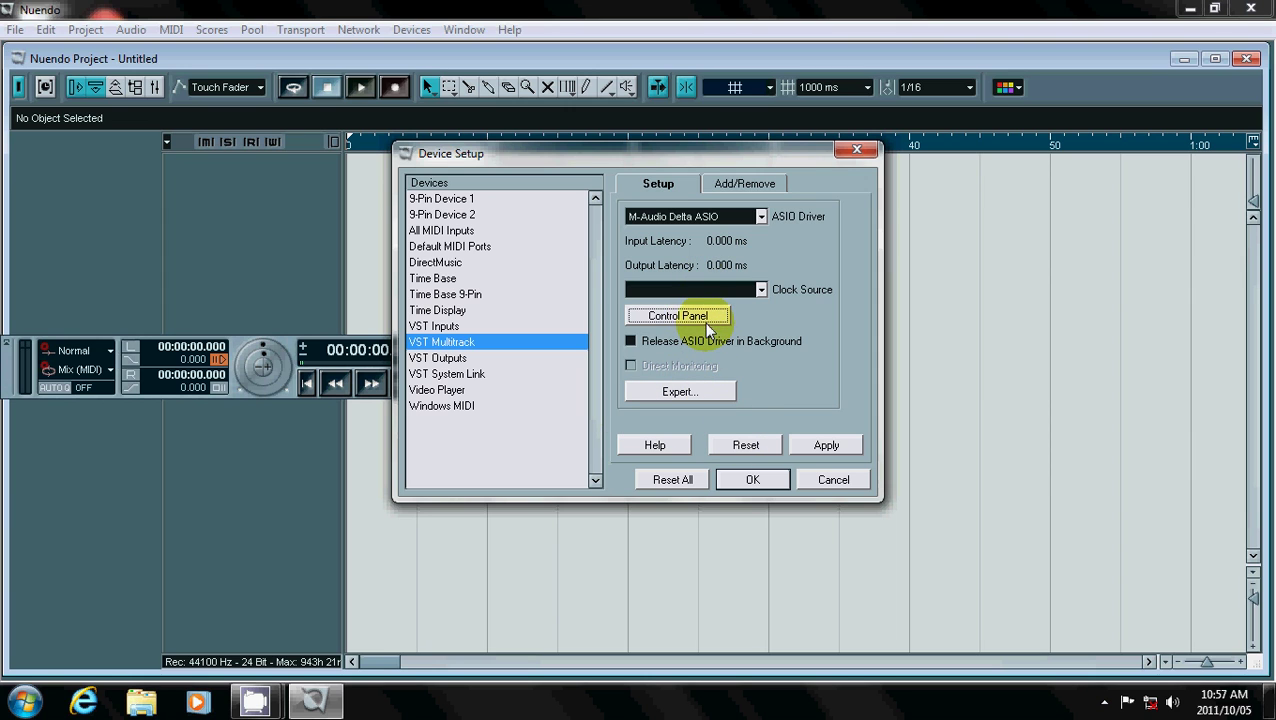
Step: Switch the VST Multitrack ASIO driver to ASIO Multimedia Driver
left_click(762, 216)
left_click(705, 260)
left_click(650, 357)
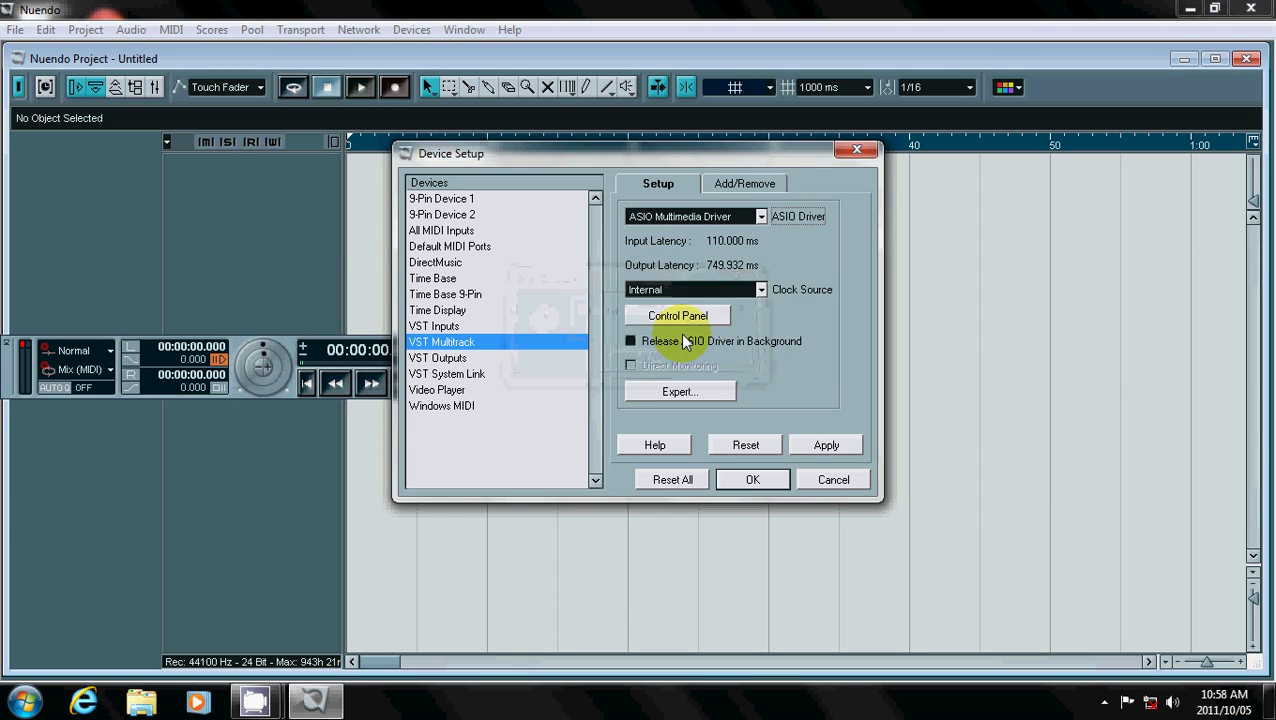
Step: Run the audio simulation in the ASIO Multimedia driver's advanced options and accept the driver setup
left_click(665, 312)
left_click(575, 527)
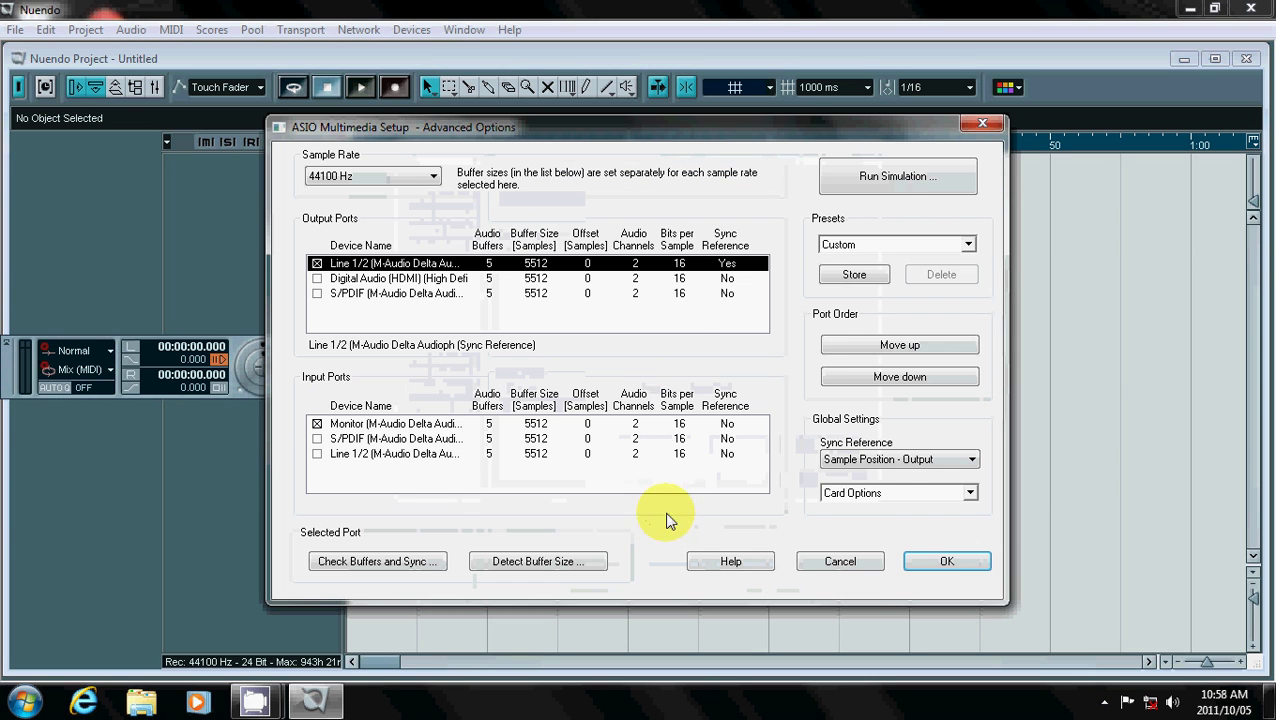
left_click(840, 163)
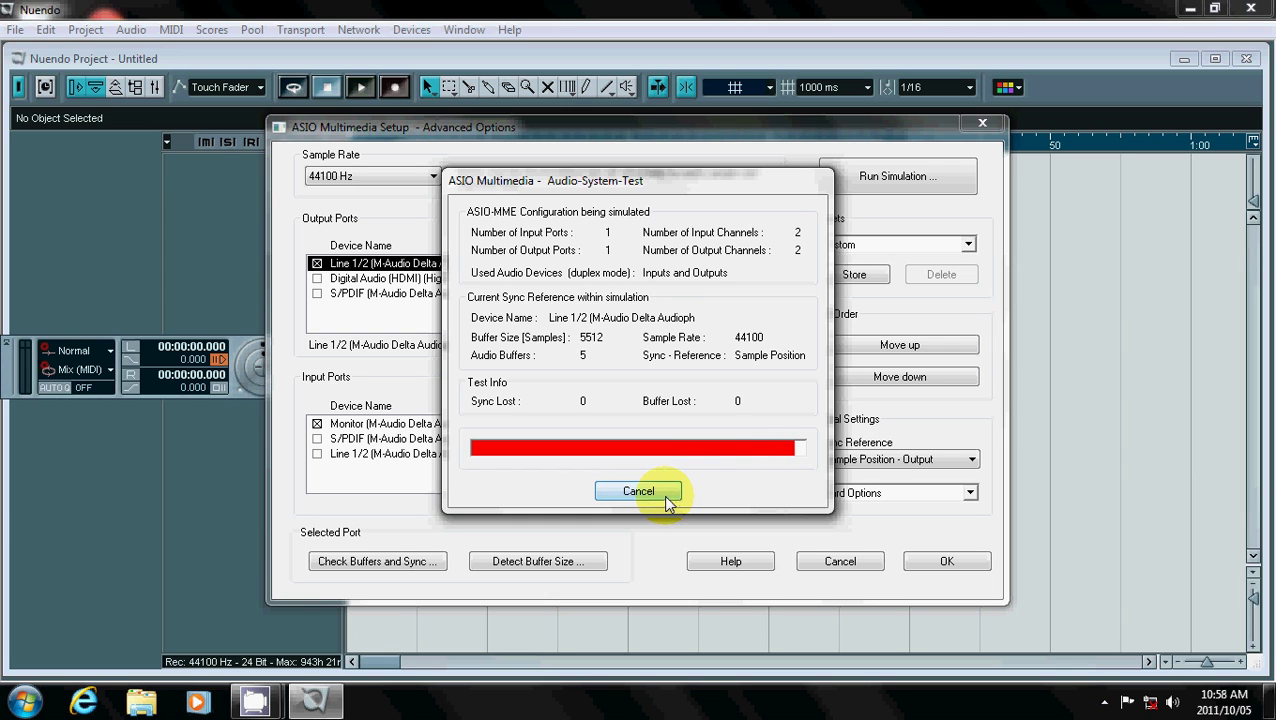
left_click(650, 418)
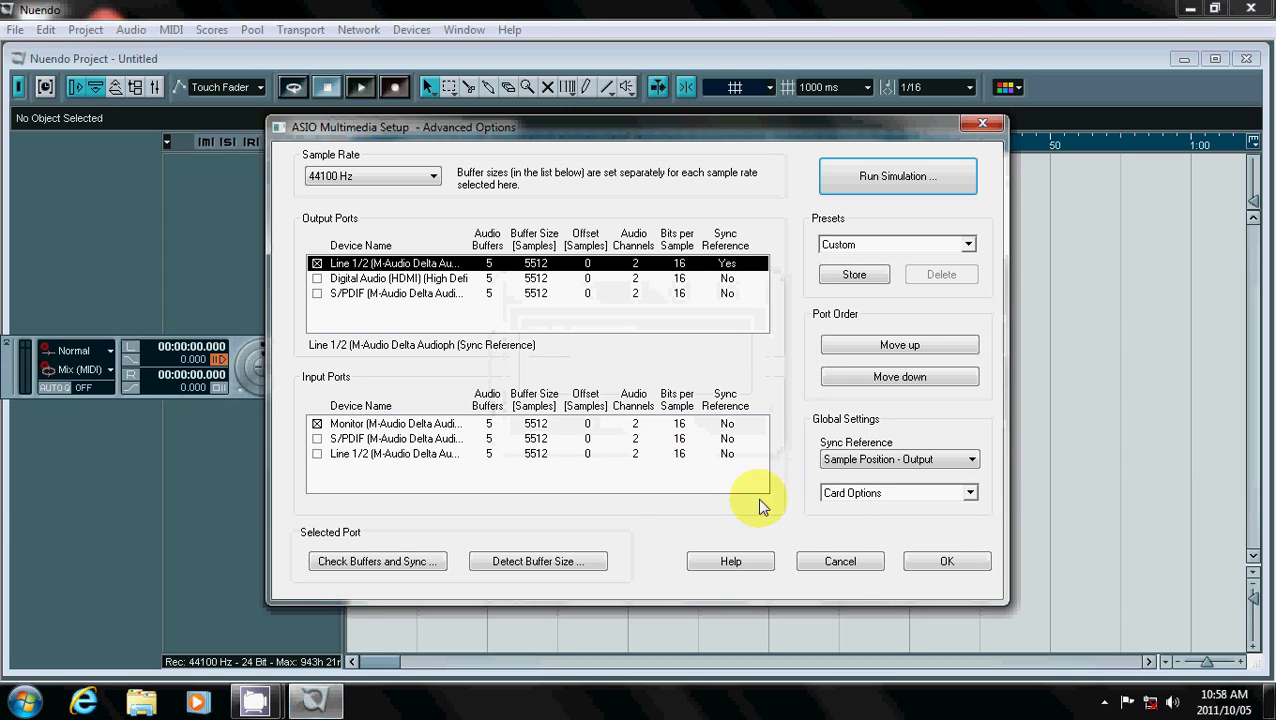
left_click(940, 563)
left_click(722, 562)
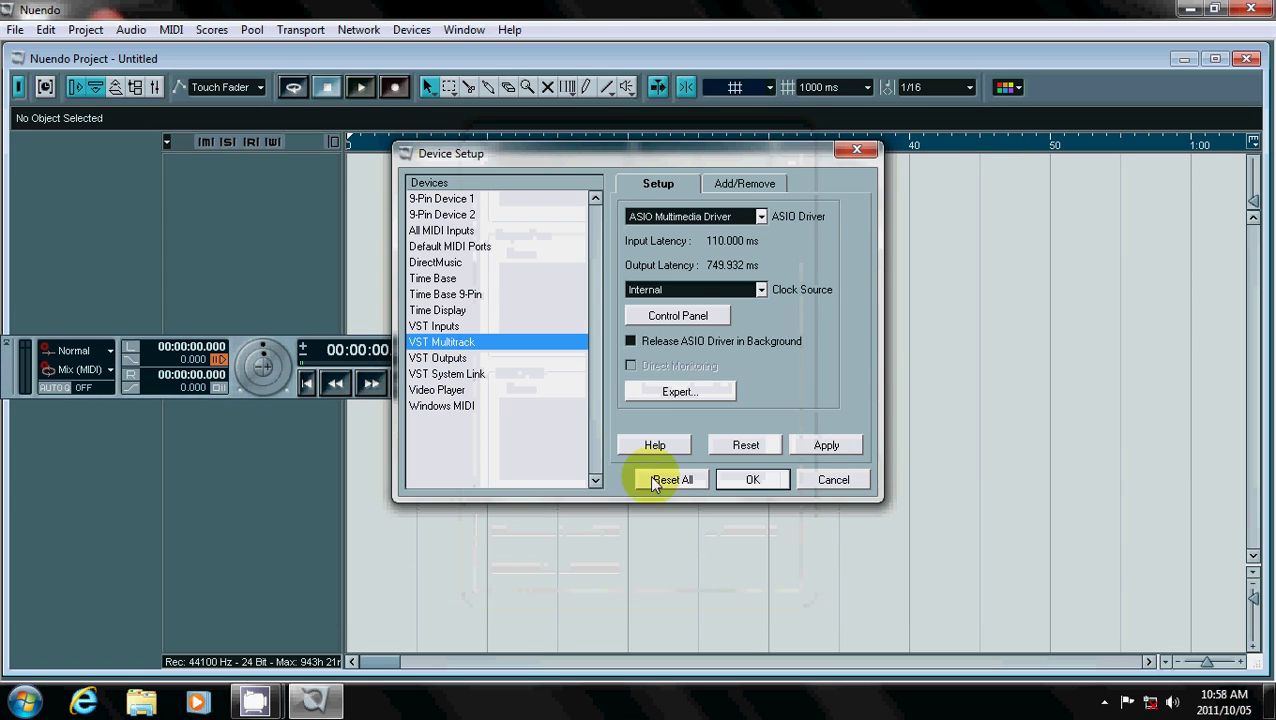
Step: Retry switching the ASIO driver from ASIO Multimedia Driver to M-Audio Delta ASIO, and cancel Device Setup
left_click(763, 217)
left_click(750, 279)
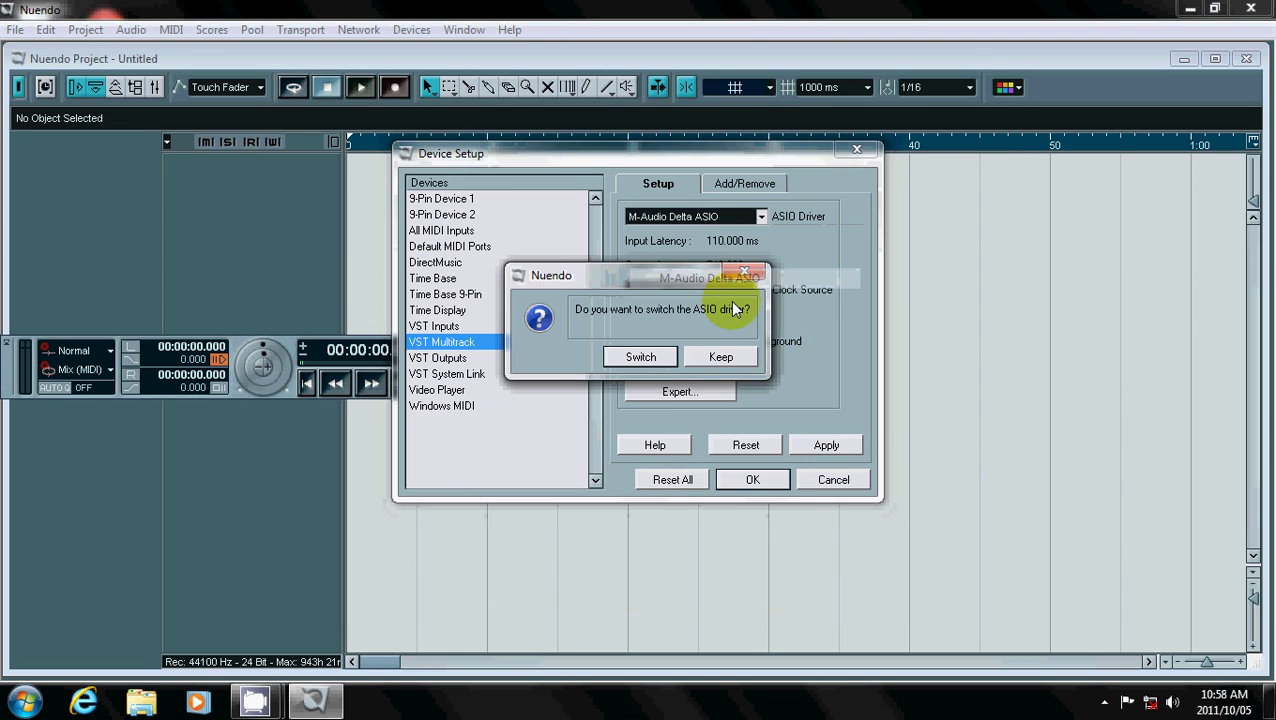
left_click(639, 356)
left_click(659, 357)
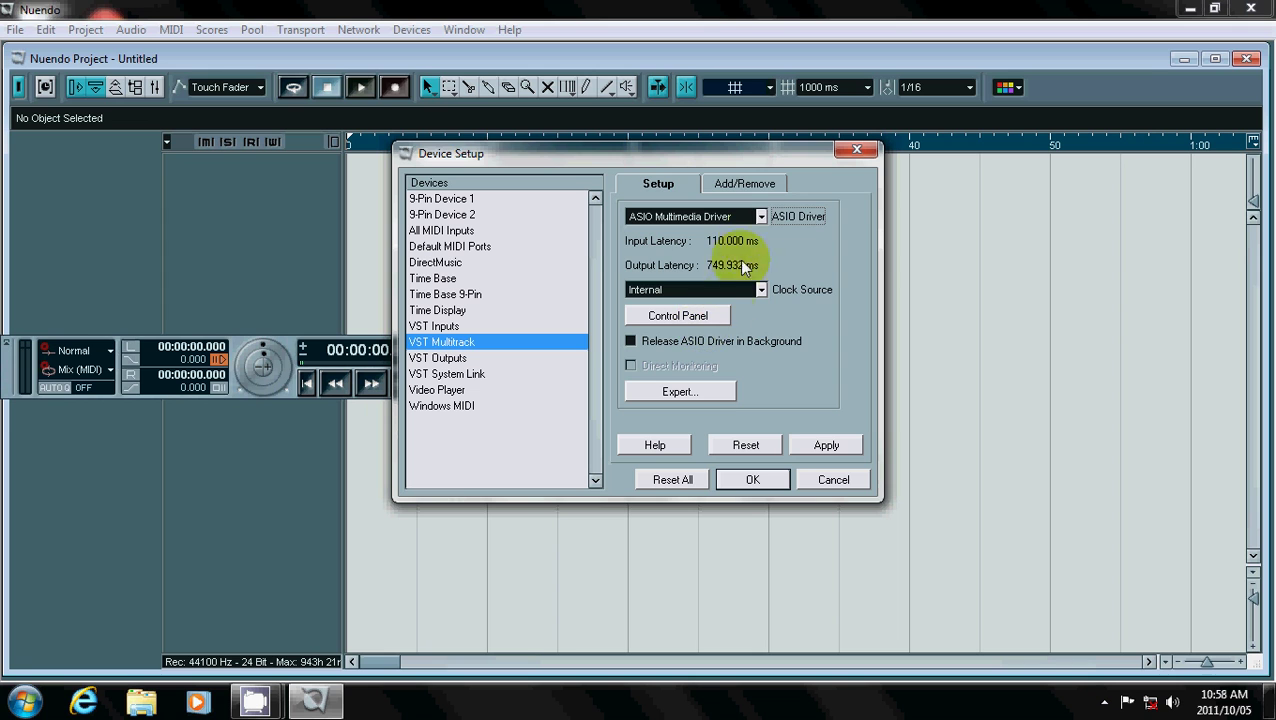
left_click(760, 216)
left_click(709, 279)
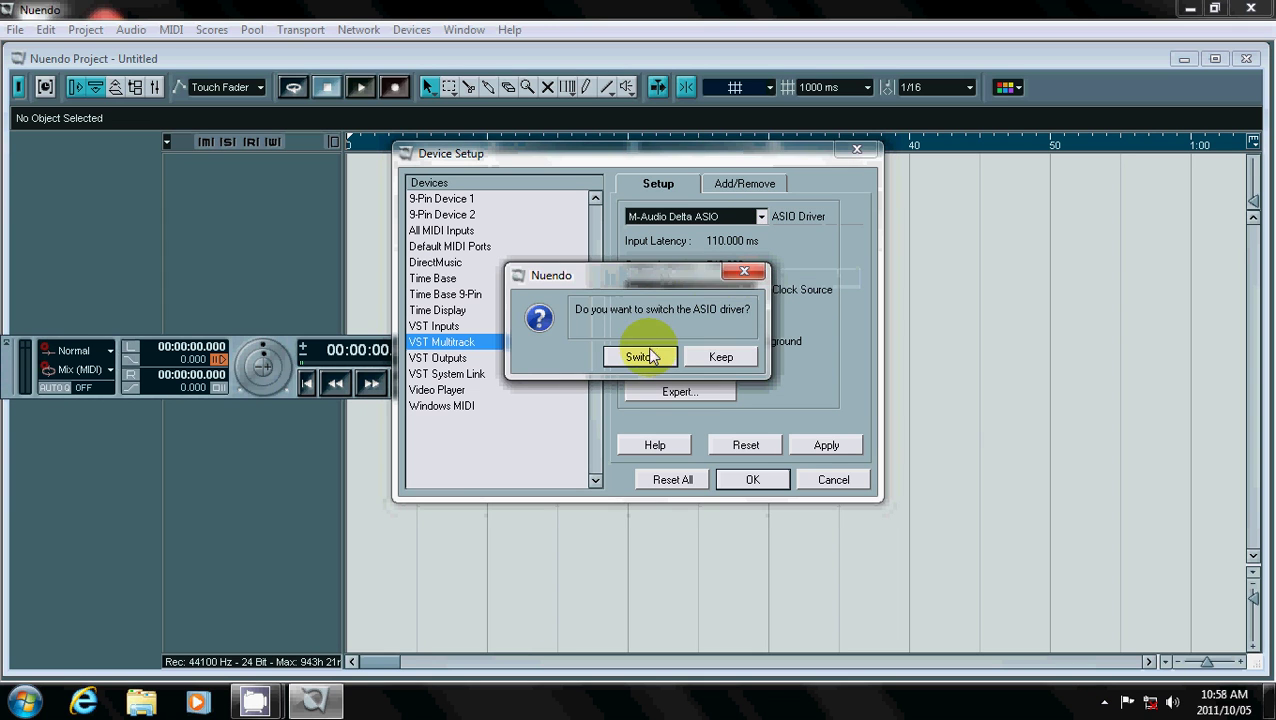
left_click(634, 356)
left_click(659, 357)
left_click(759, 216)
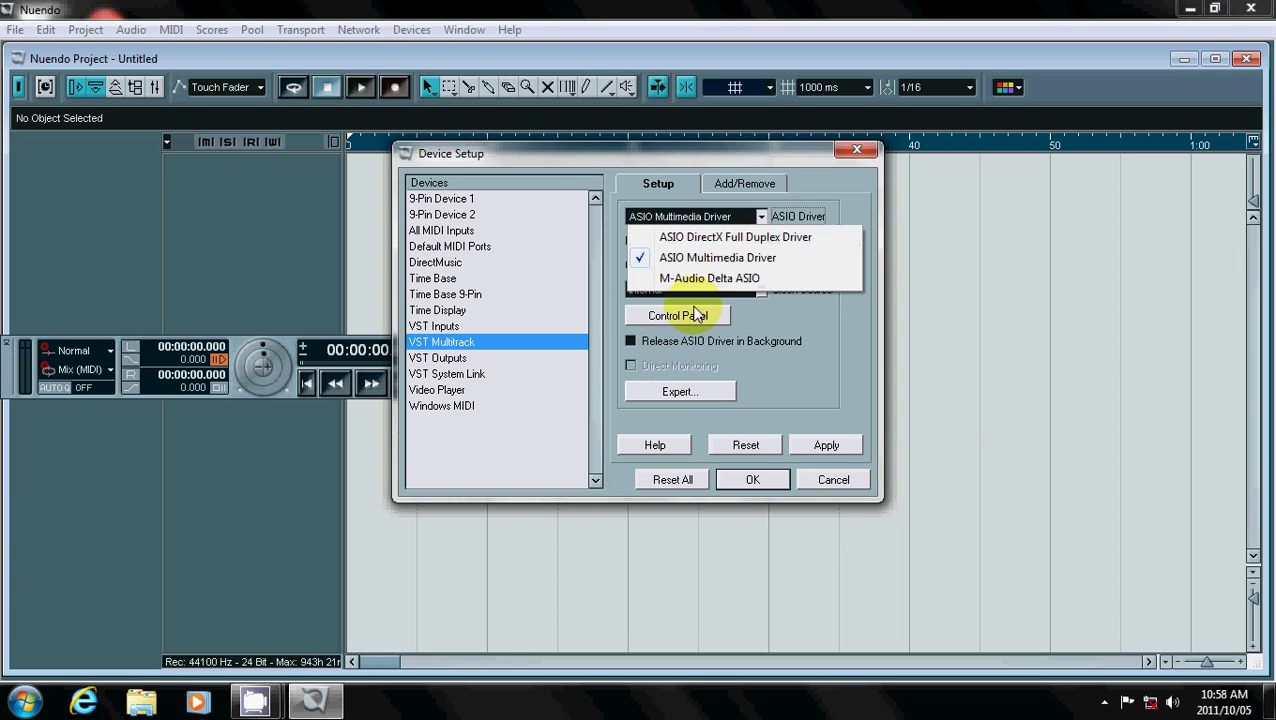
left_click(700, 279)
left_click(646, 356)
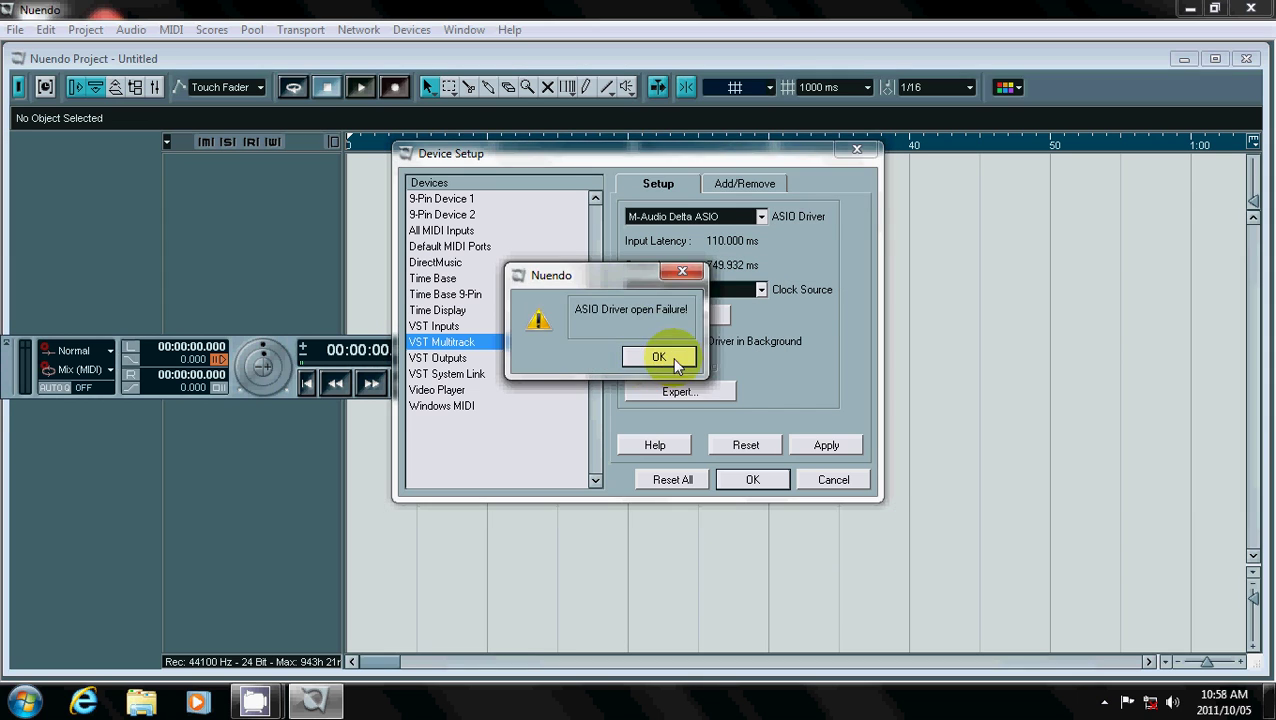
left_click(651, 359)
left_click(816, 477)
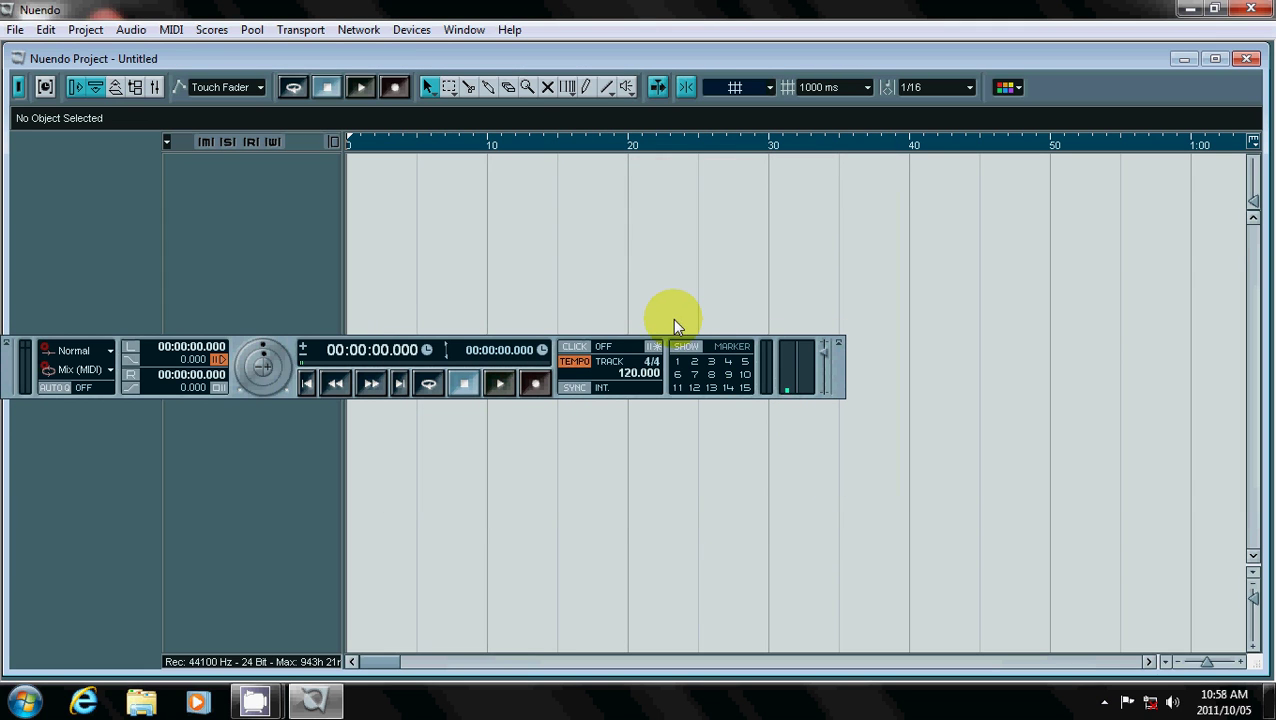
Step: Close Nuendo without saving the project and relaunch Nuendo 2
left_click(1251, 9)
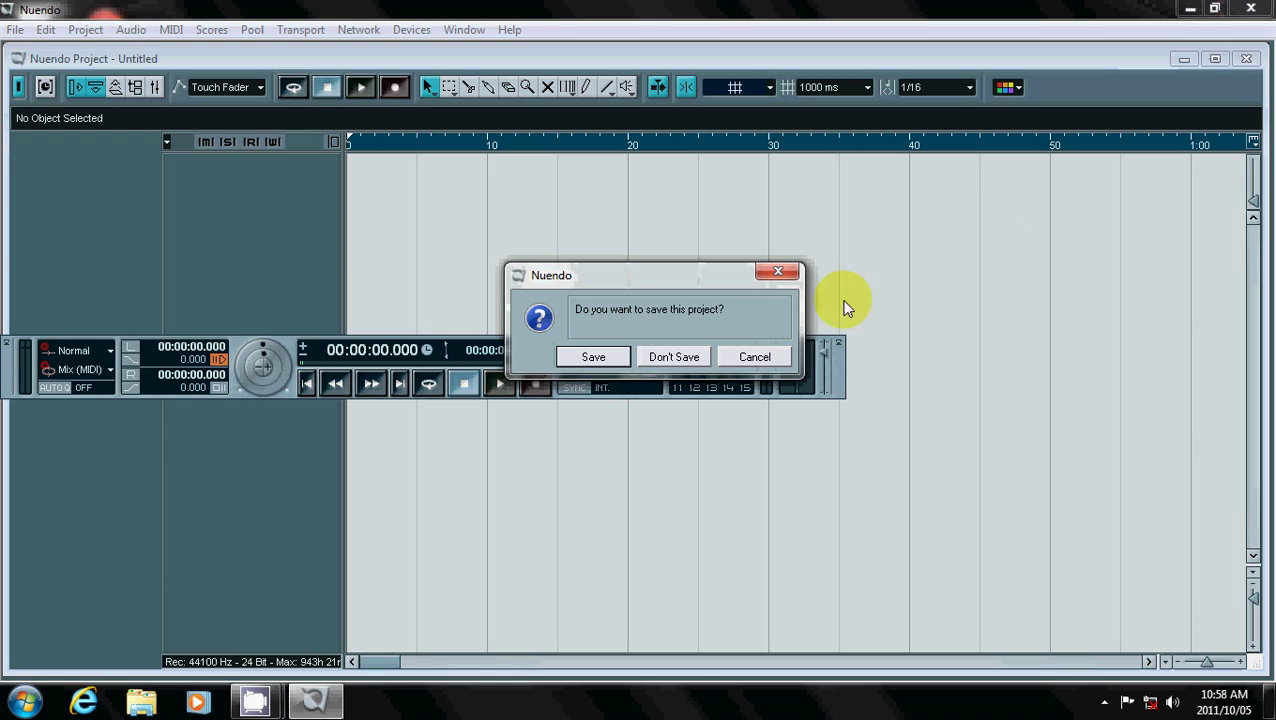
left_click(686, 360)
double_click(34, 130)
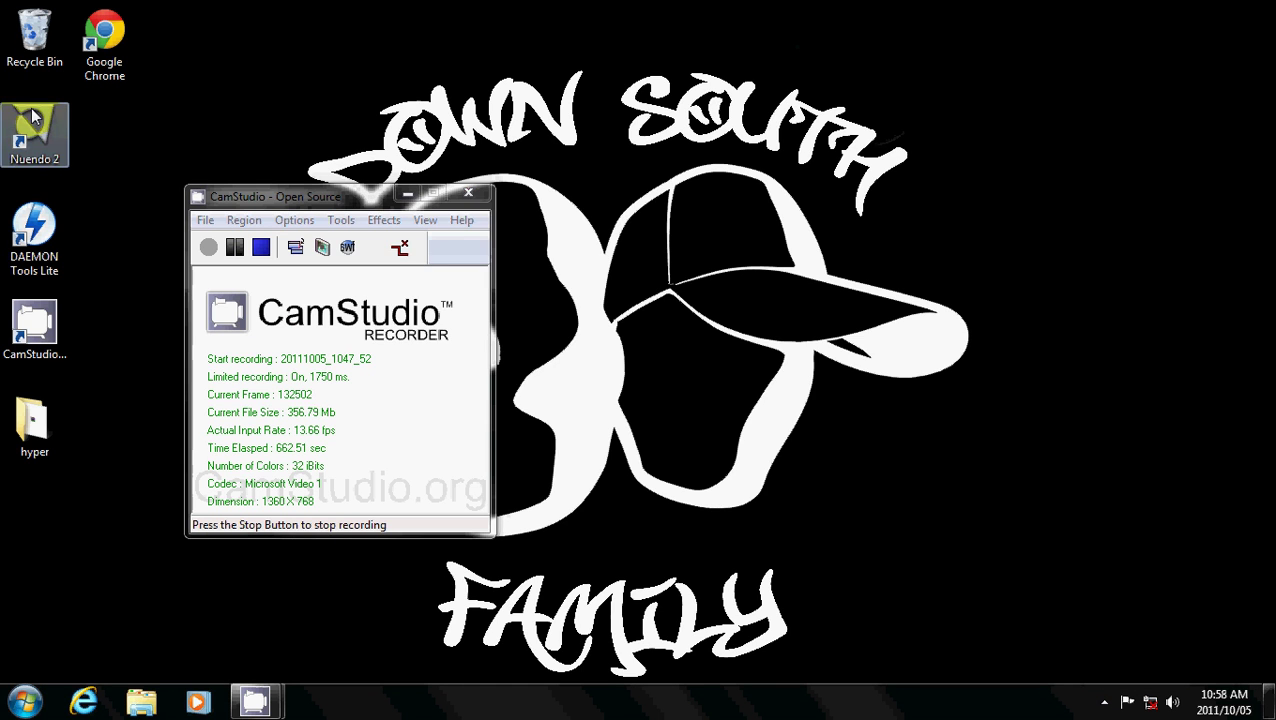
left_click(395, 288)
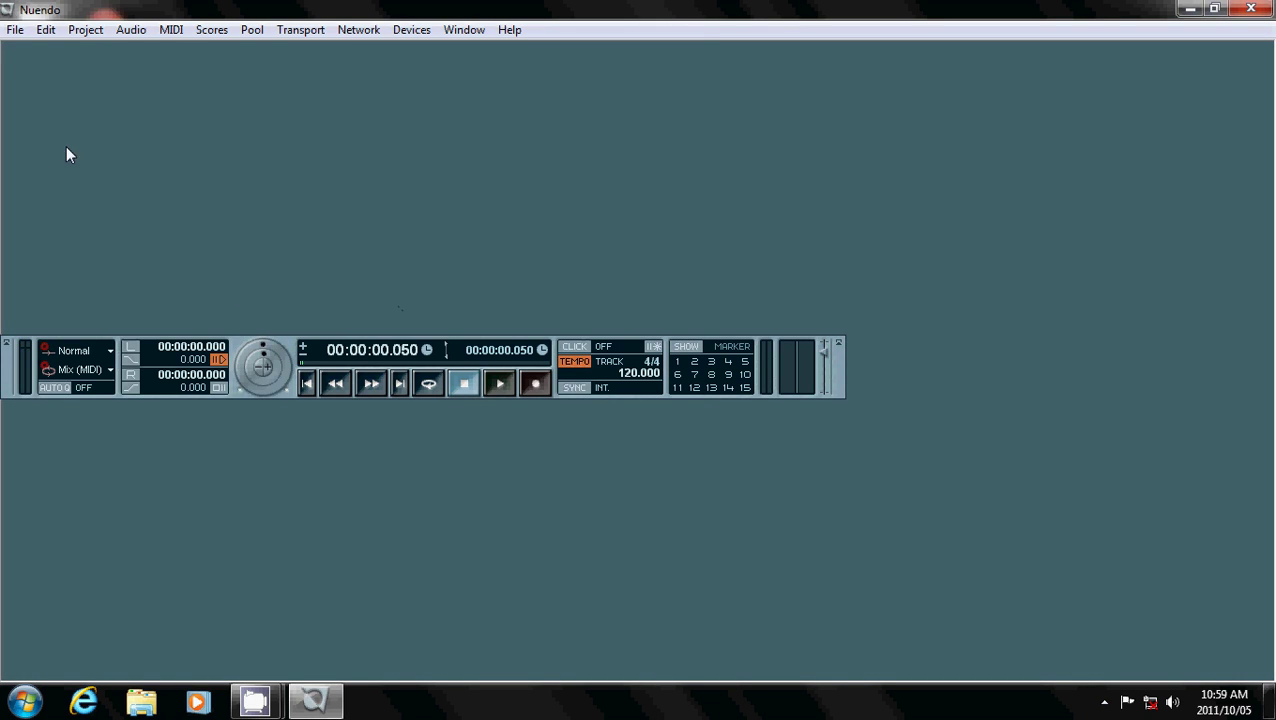
Step: Create a new project from the Empty template and set its project folder
left_click(14, 28)
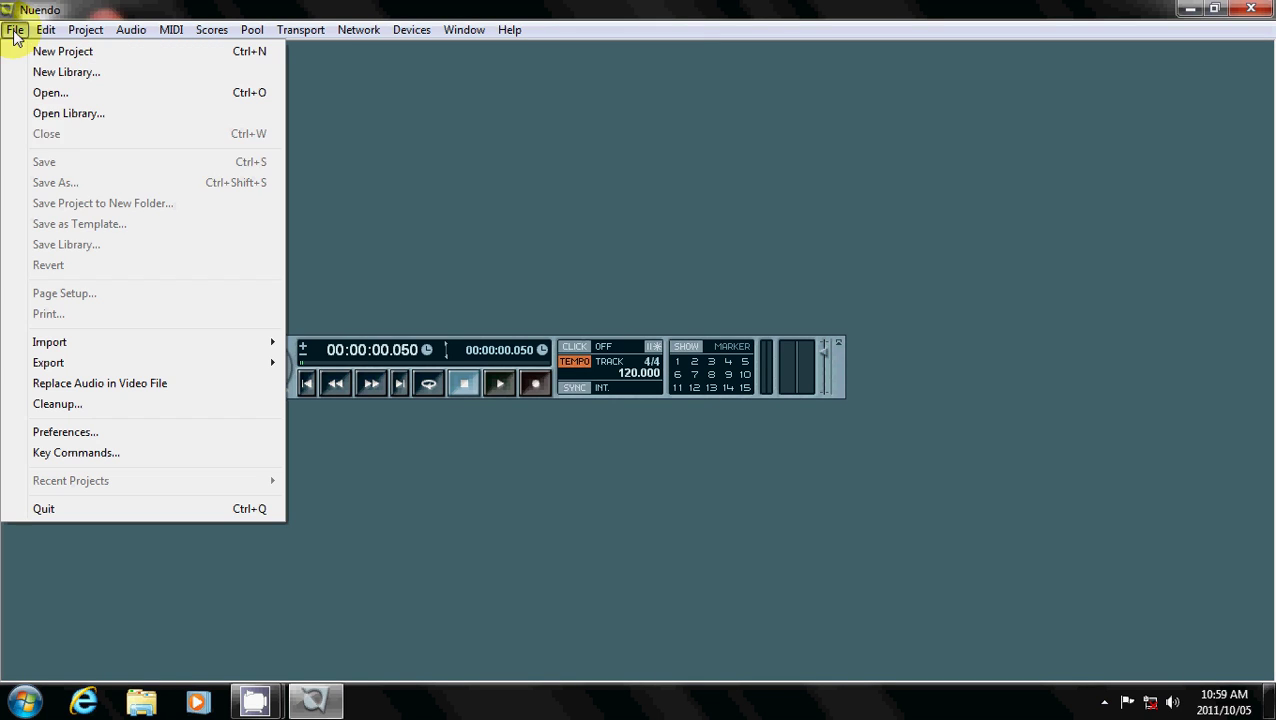
left_click(63, 52)
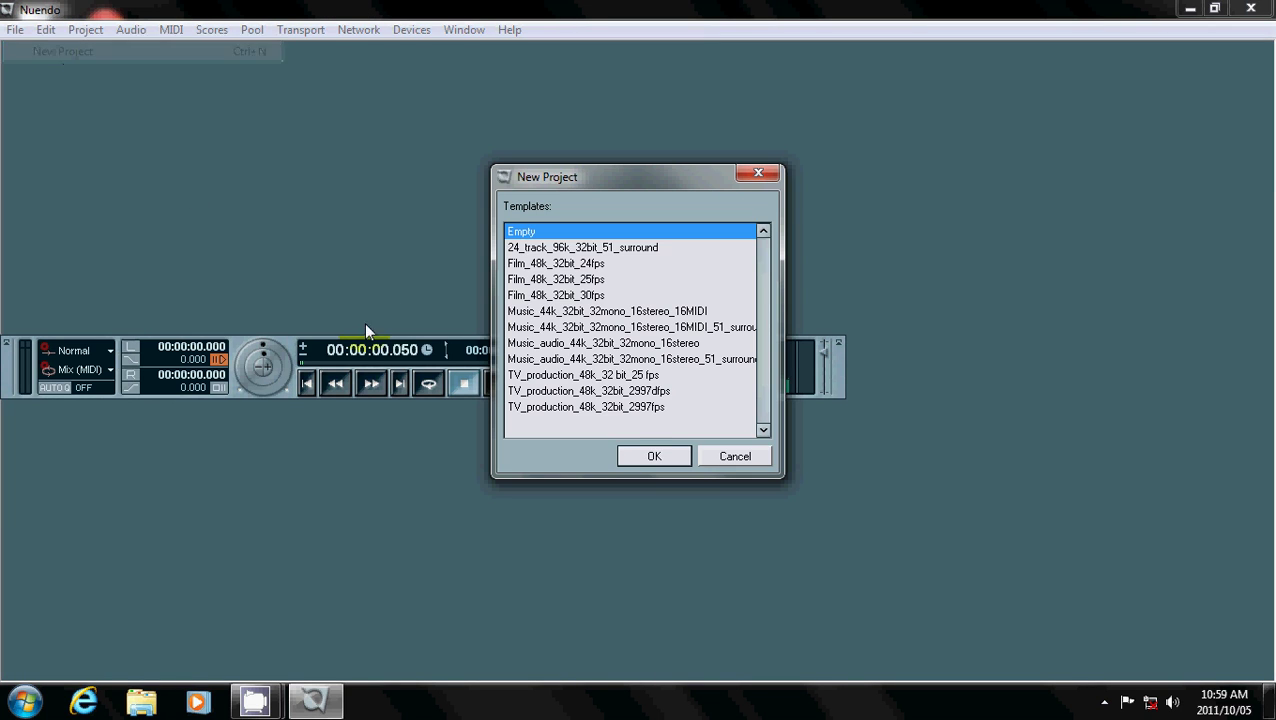
left_click(670, 459)
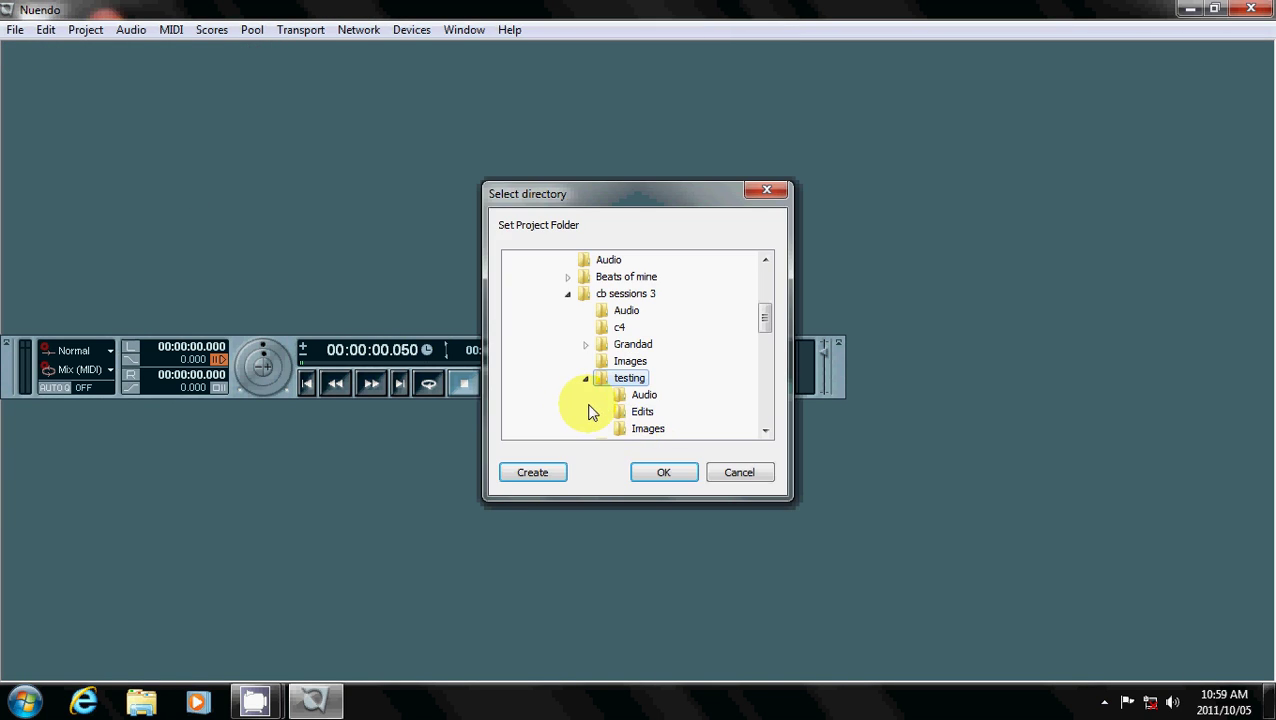
left_click_drag(763, 318, 764, 345)
left_click(612, 345)
left_click(665, 476)
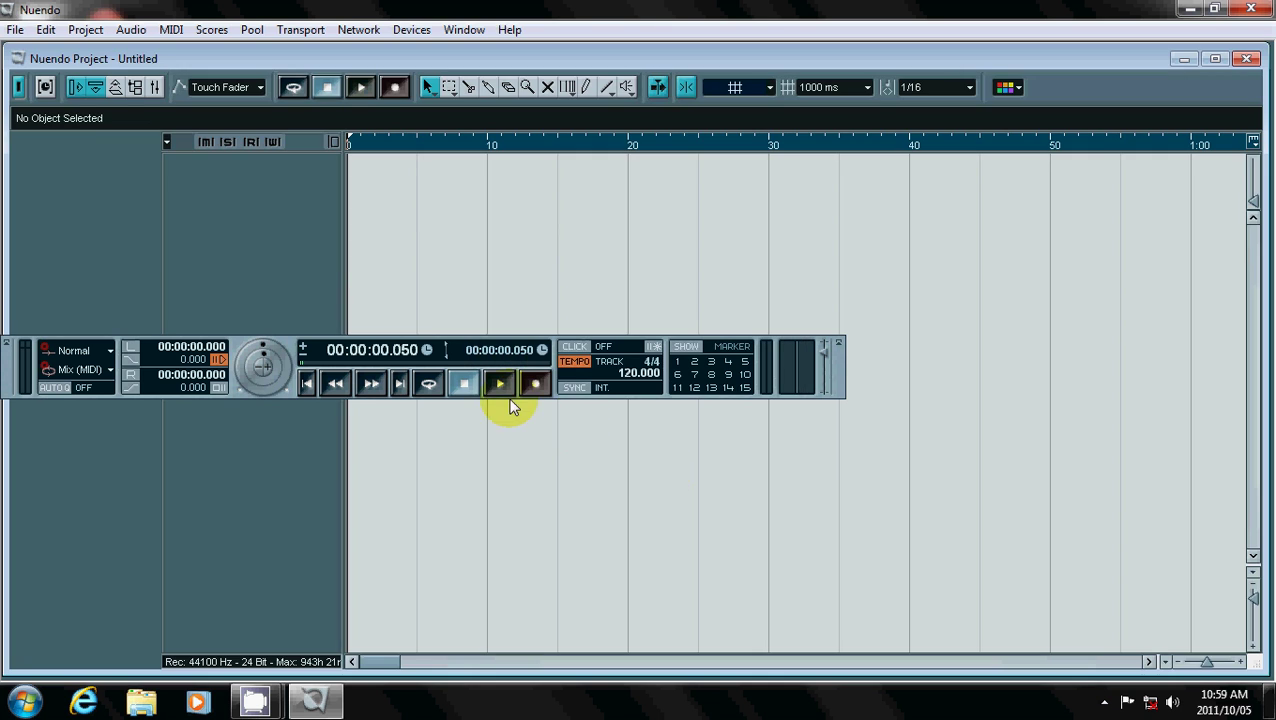
Step: Try to switch the new project's VST Multitrack driver to M-Audio Delta ASIO in Device Setup
right_click(236, 214)
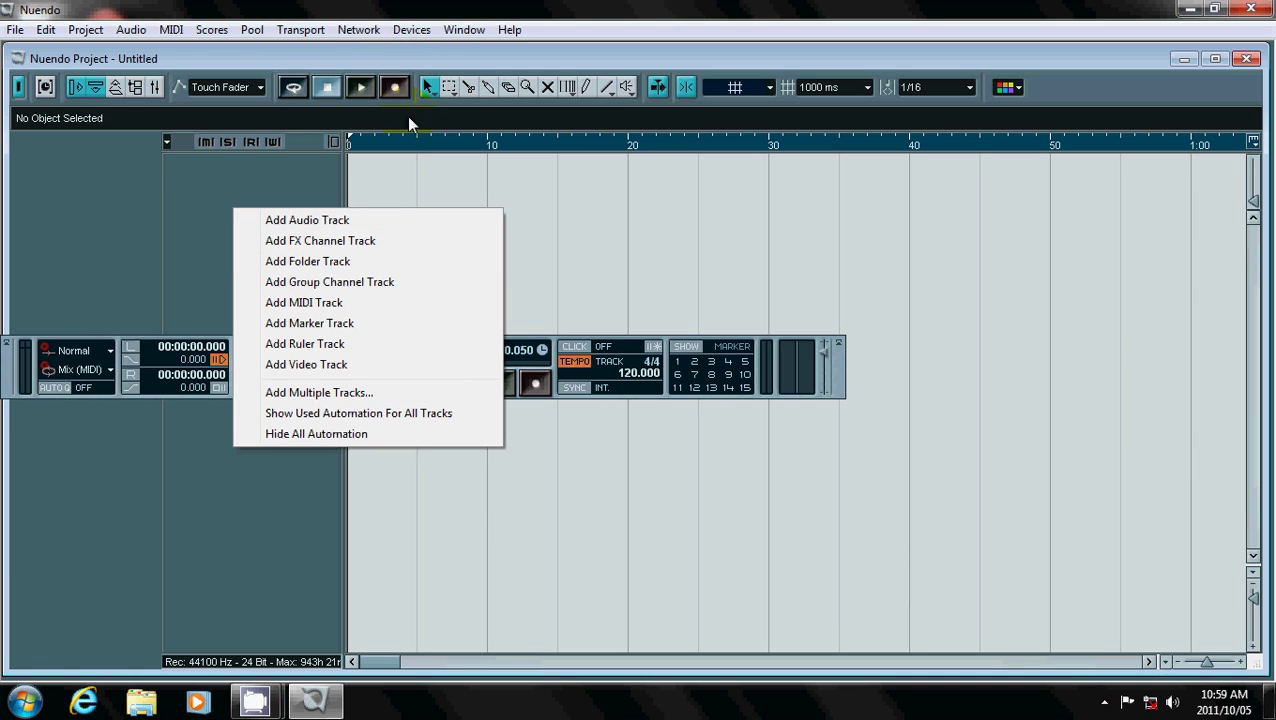
left_click(414, 31)
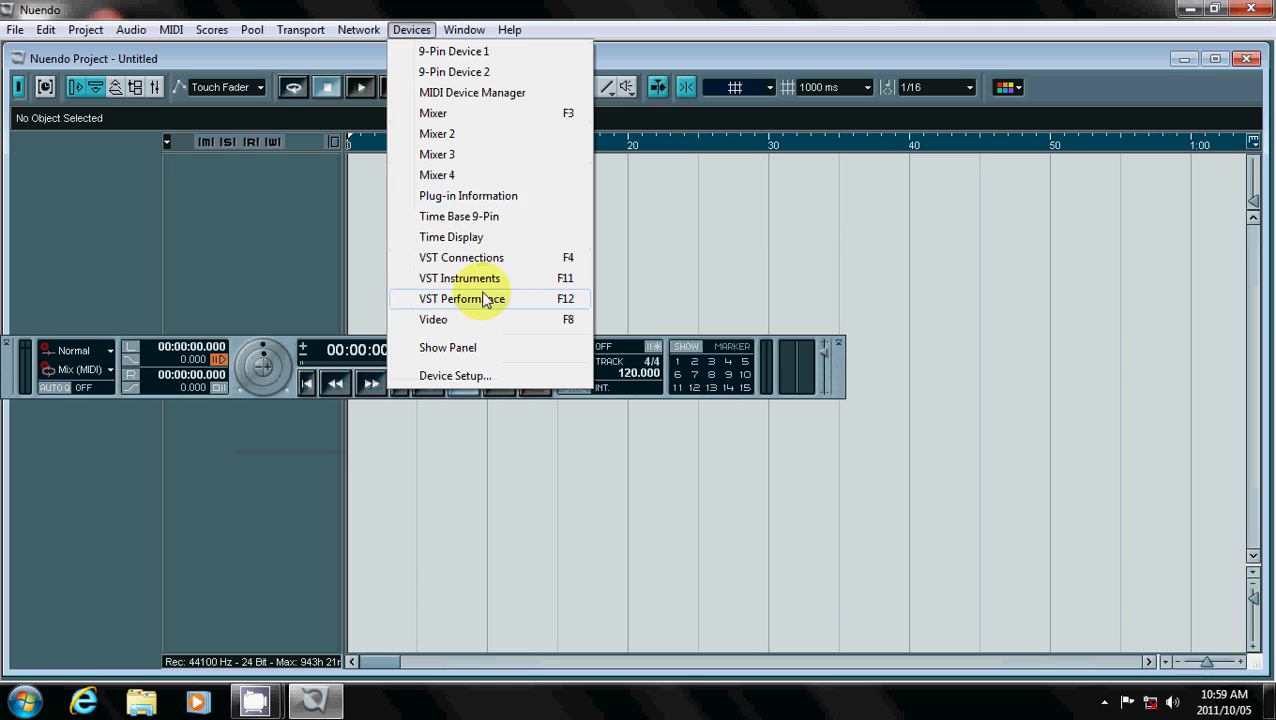
left_click(484, 373)
left_click(441, 342)
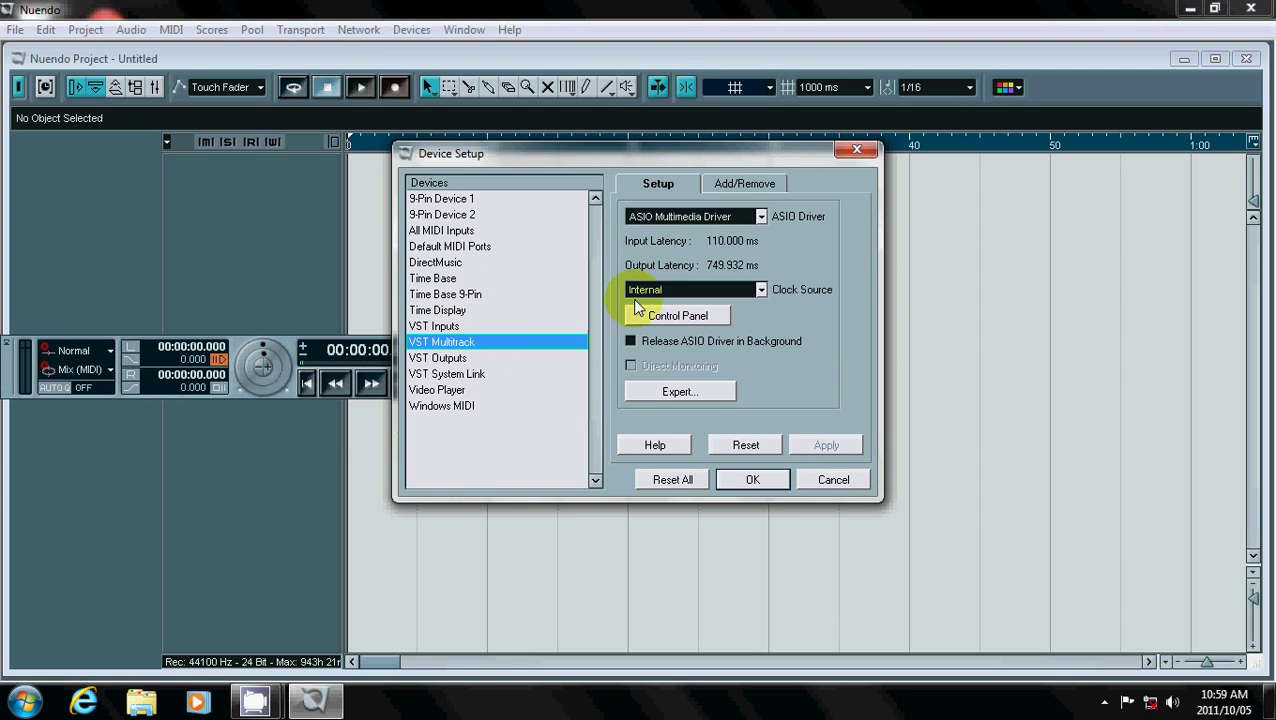
left_click(761, 216)
left_click(705, 278)
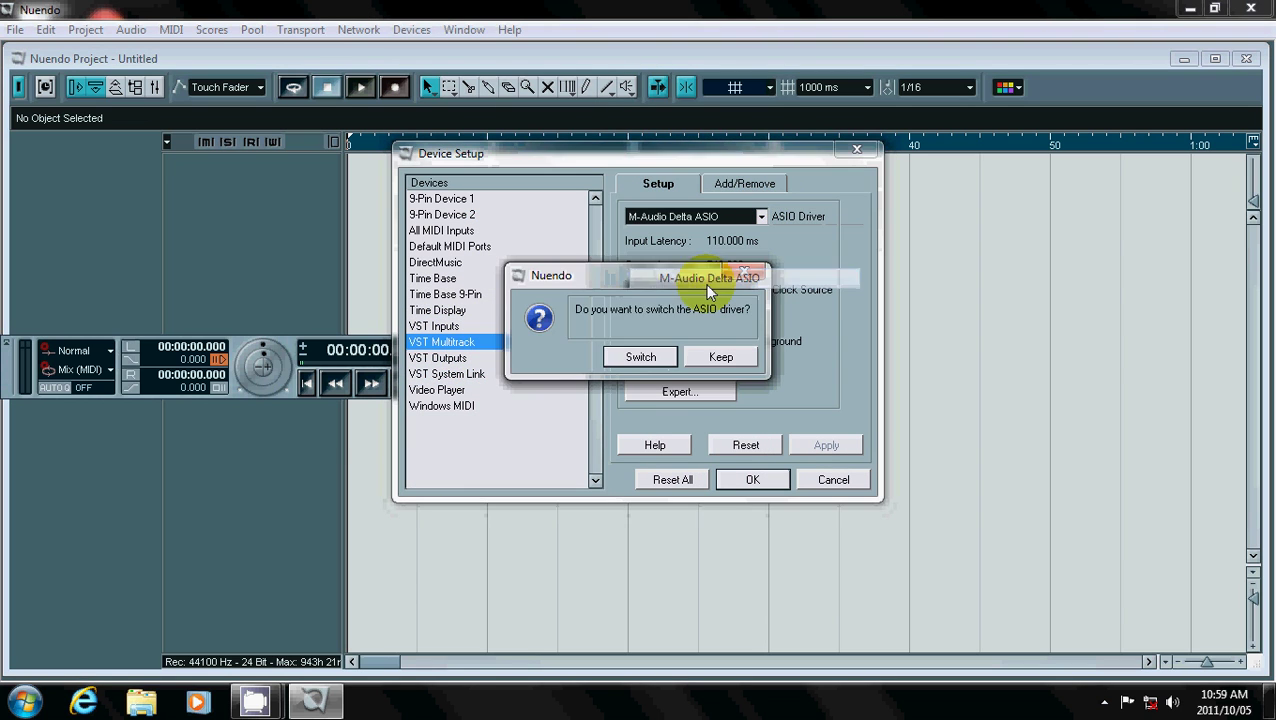
left_click(638, 357)
left_click(657, 358)
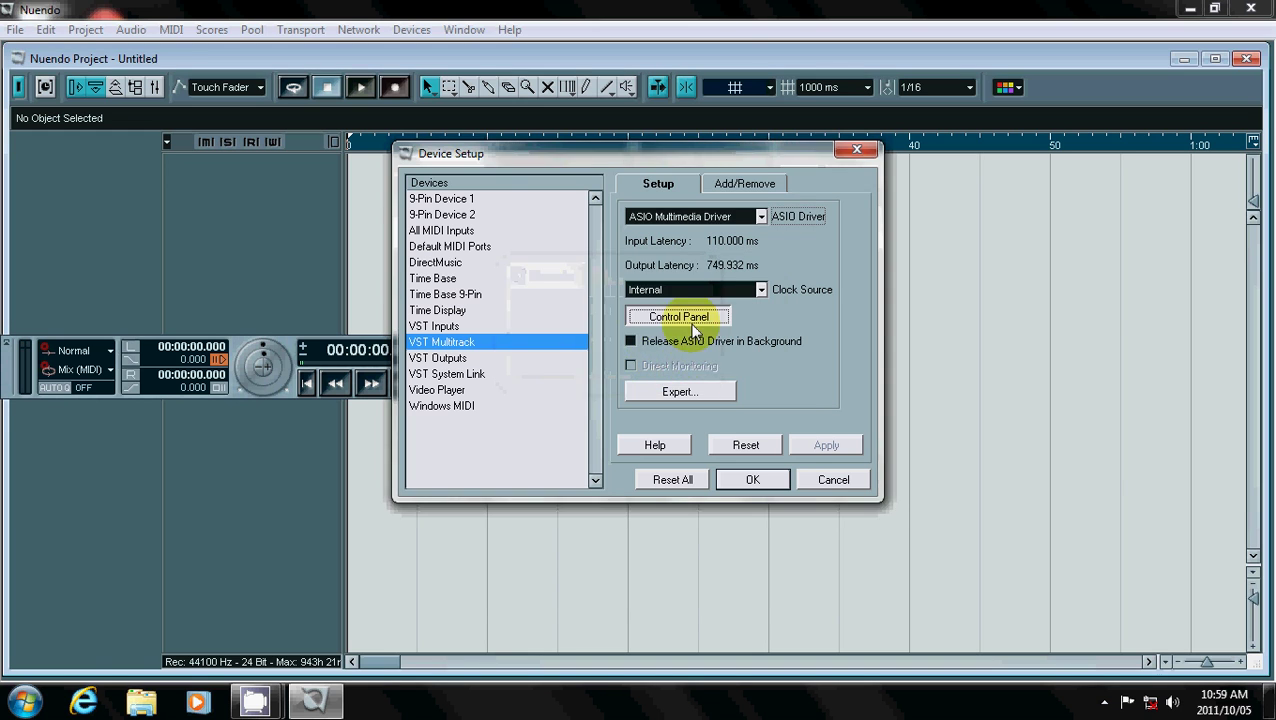
Step: Activate the S/PDIF output port in the ASIO Multimedia advanced options, run the simulation and accept the setup
left_click(669, 313)
left_click(590, 527)
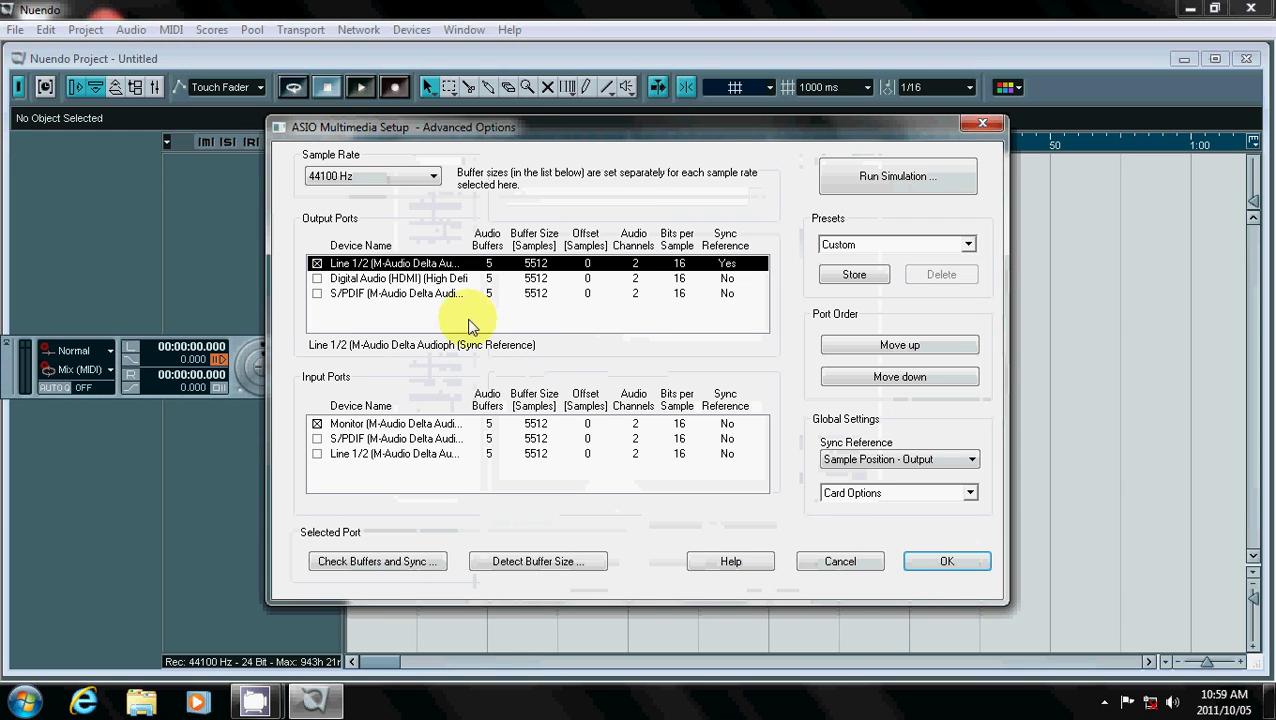
left_click(317, 294)
left_click(321, 457)
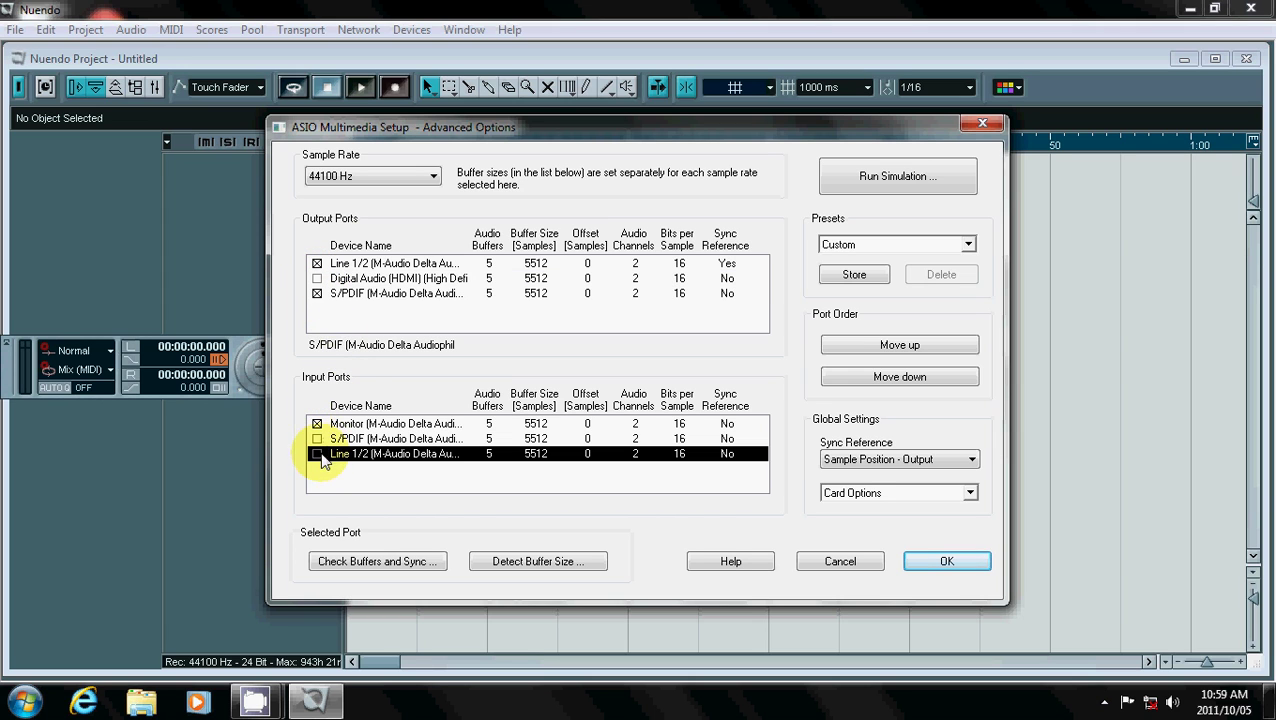
left_click(933, 180)
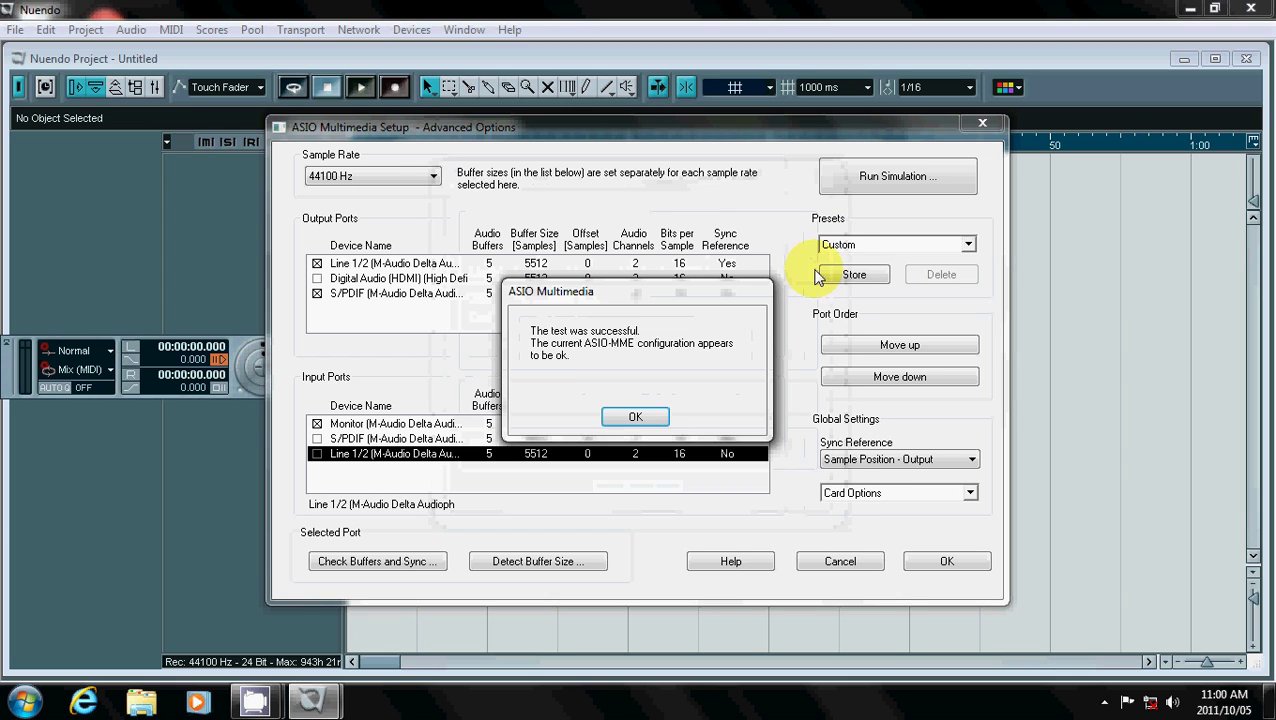
left_click(636, 417)
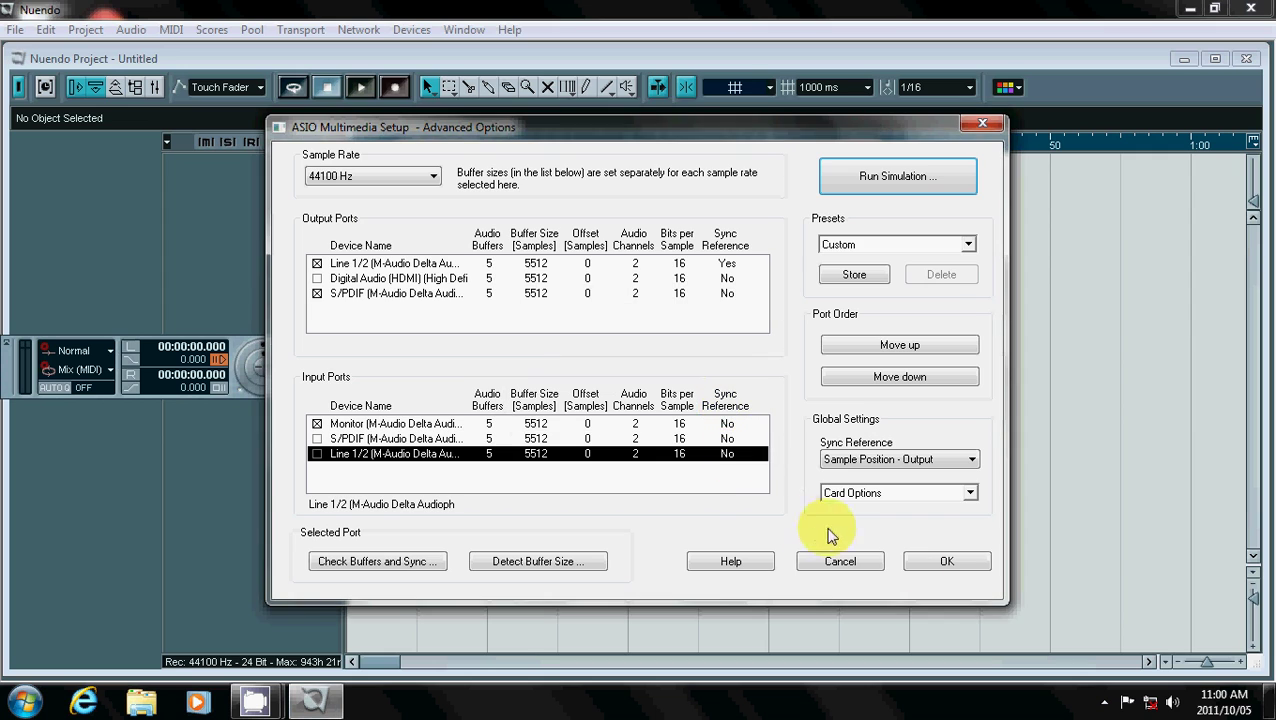
left_click(946, 562)
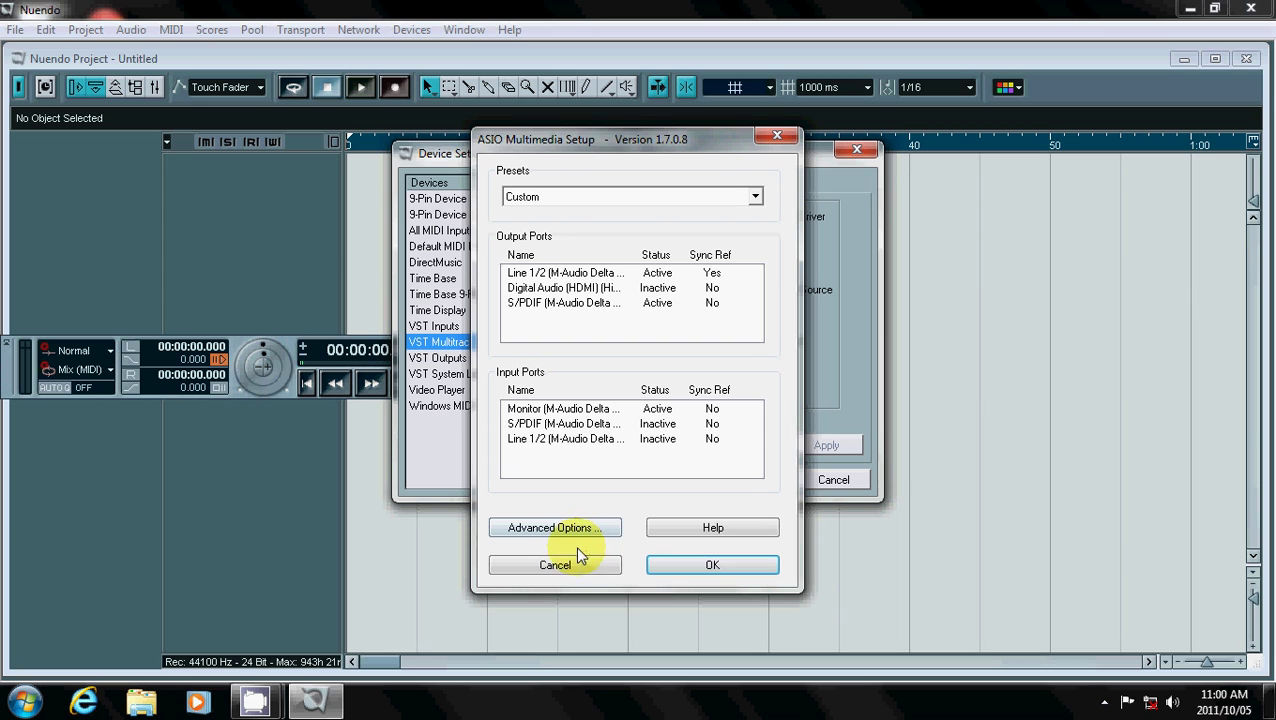
left_click(672, 565)
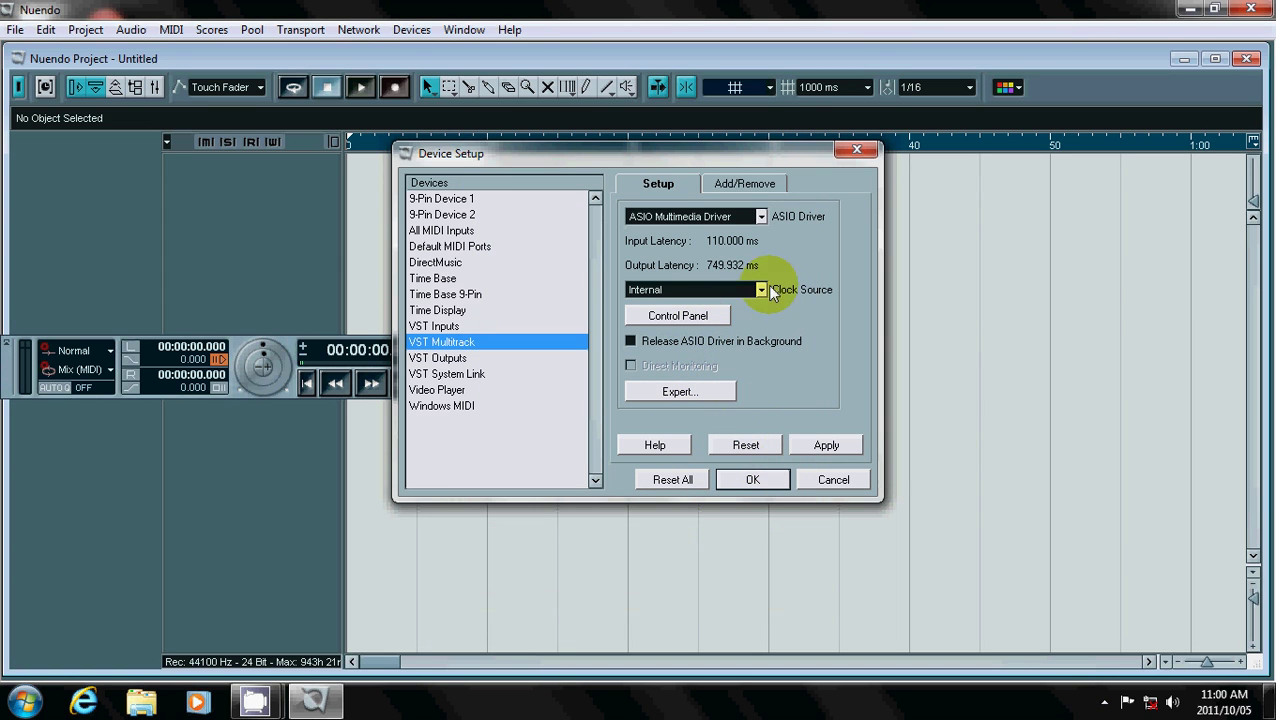
Step: Try M-Audio Delta ASIO once more as the ASIO driver, and open the VST Outputs settings
left_click(763, 218)
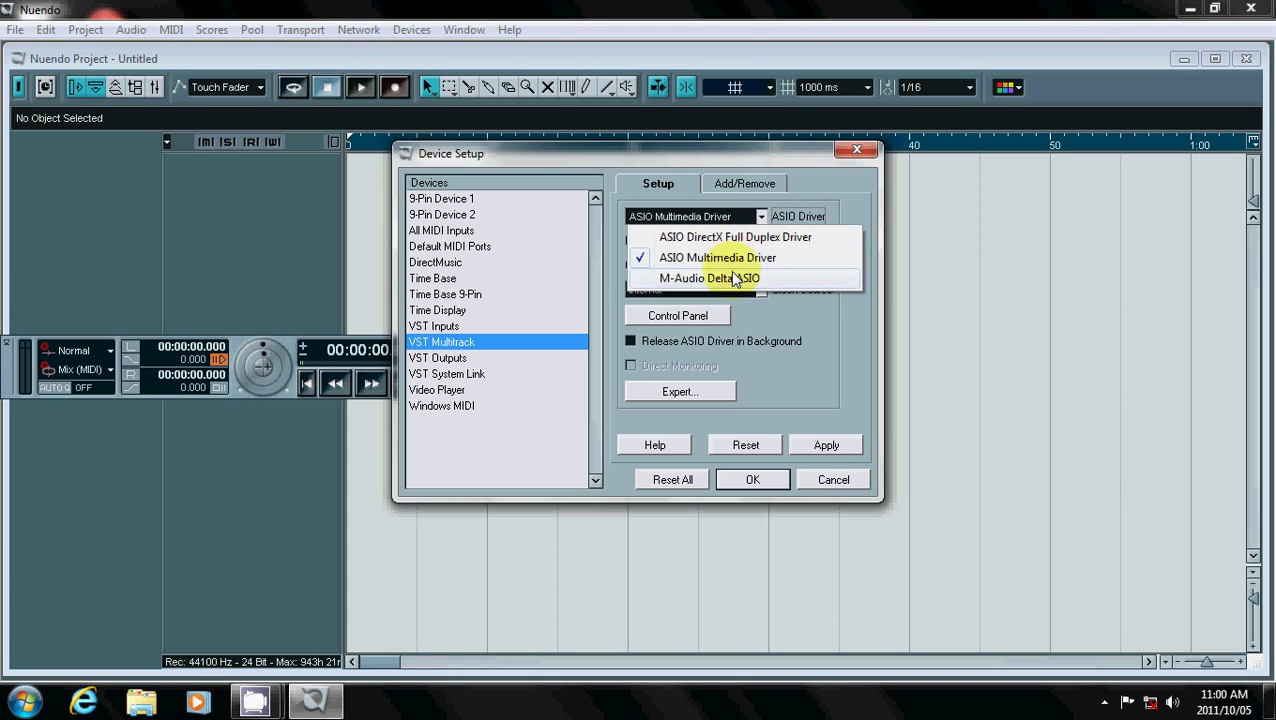
left_click(730, 275)
left_click(652, 356)
left_click(654, 356)
left_click(445, 358)
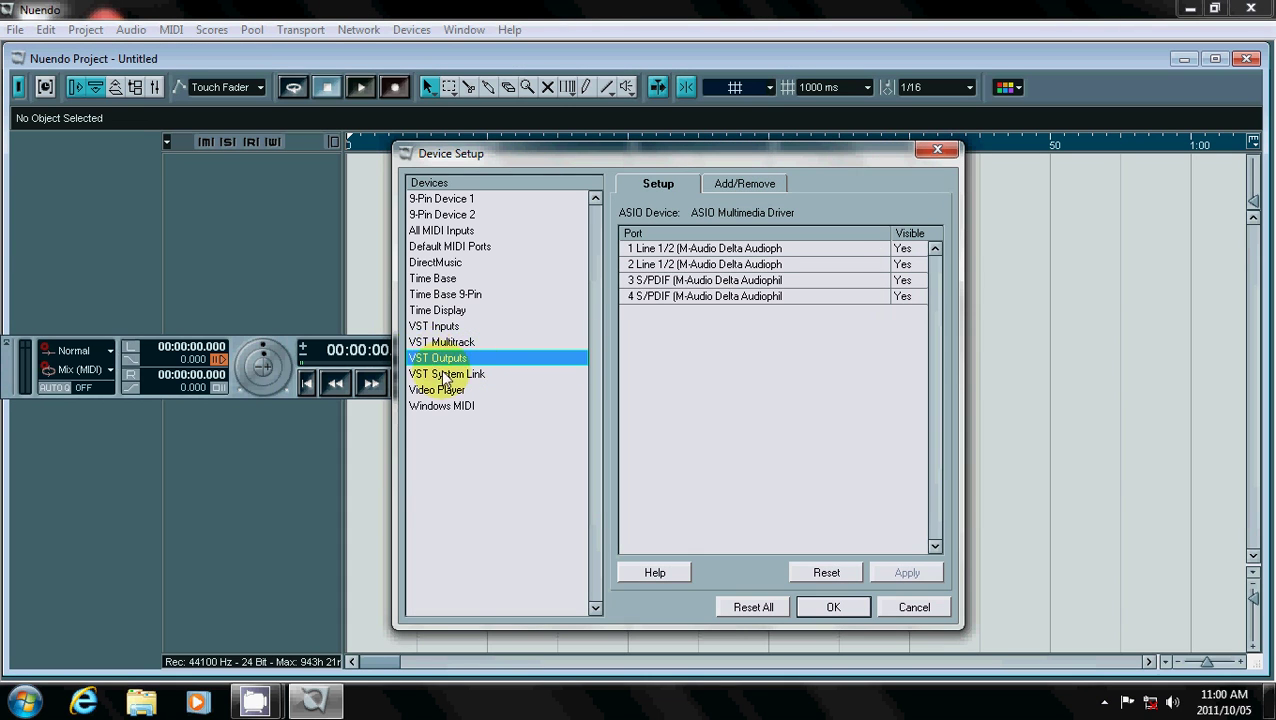
Step: Check the VST System Link, Video Player, Windows MIDI and VST Outputs device settings, and accept the Device Setup dialog
left_click(450, 374)
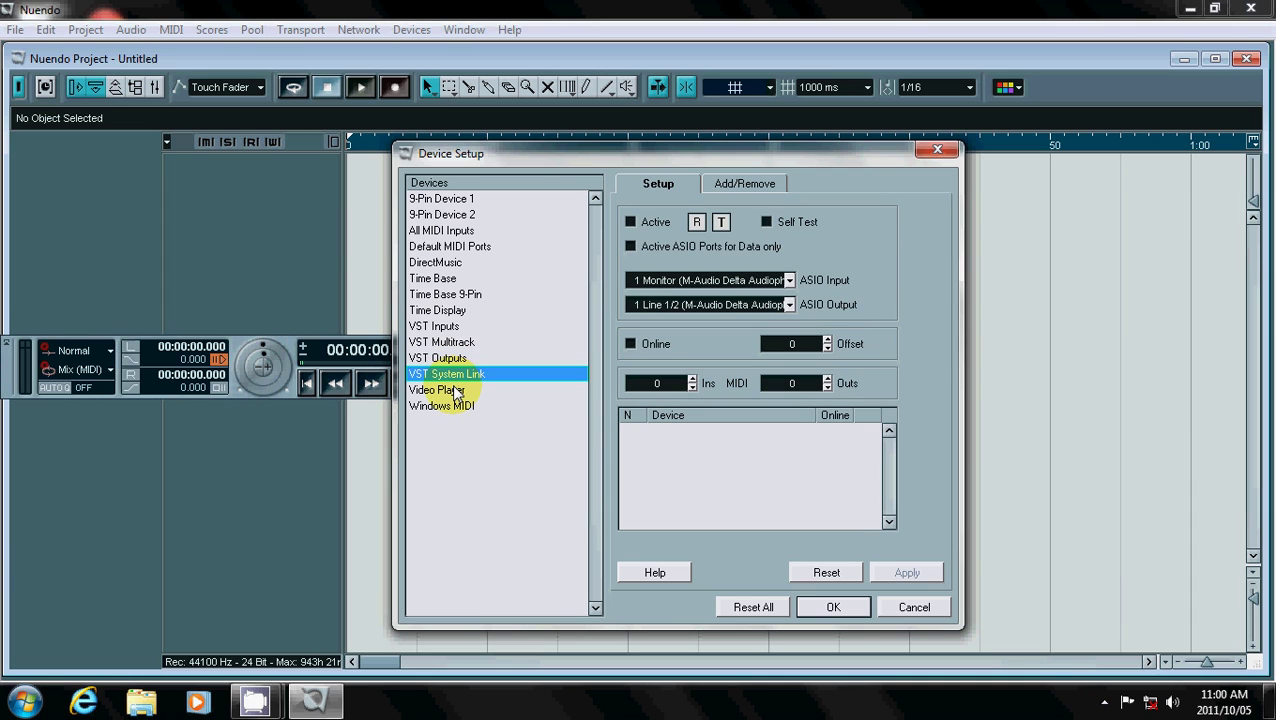
left_click(455, 390)
left_click(452, 406)
left_click(445, 358)
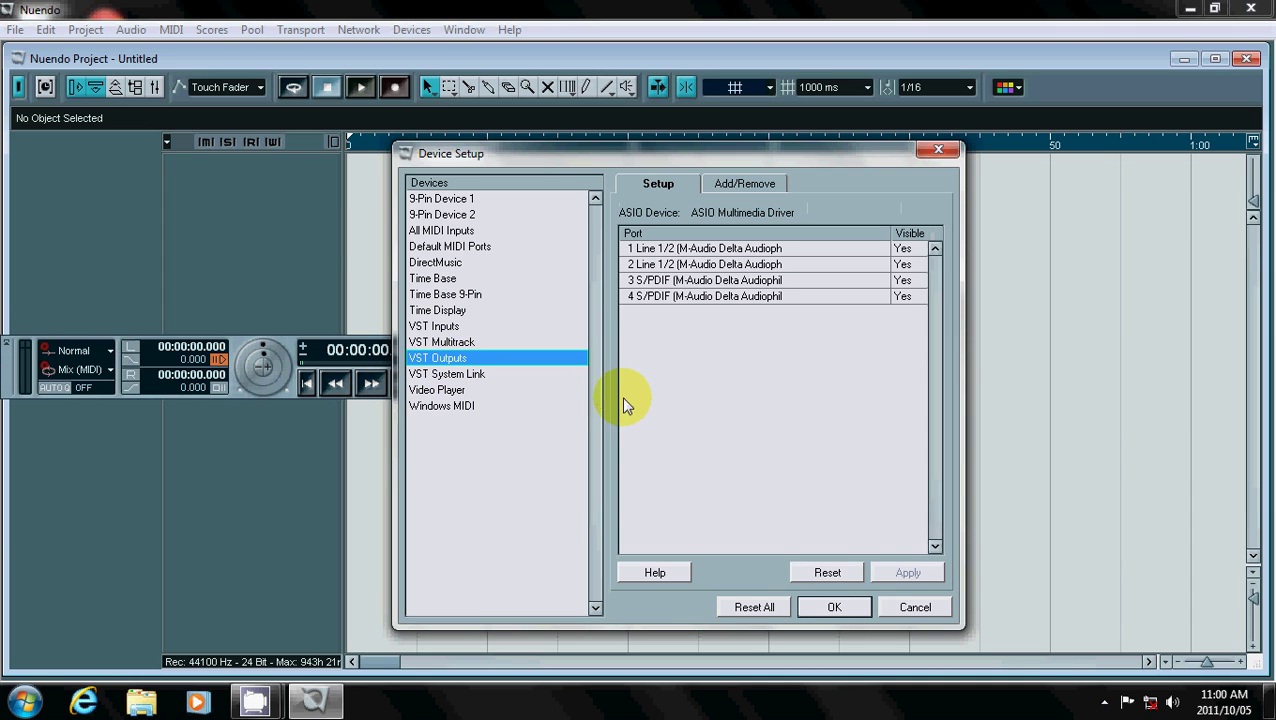
left_click(834, 607)
Step: Add a MIDI track to the empty project's track list
left_click(452, 24)
left_click(422, 76)
right_click(240, 237)
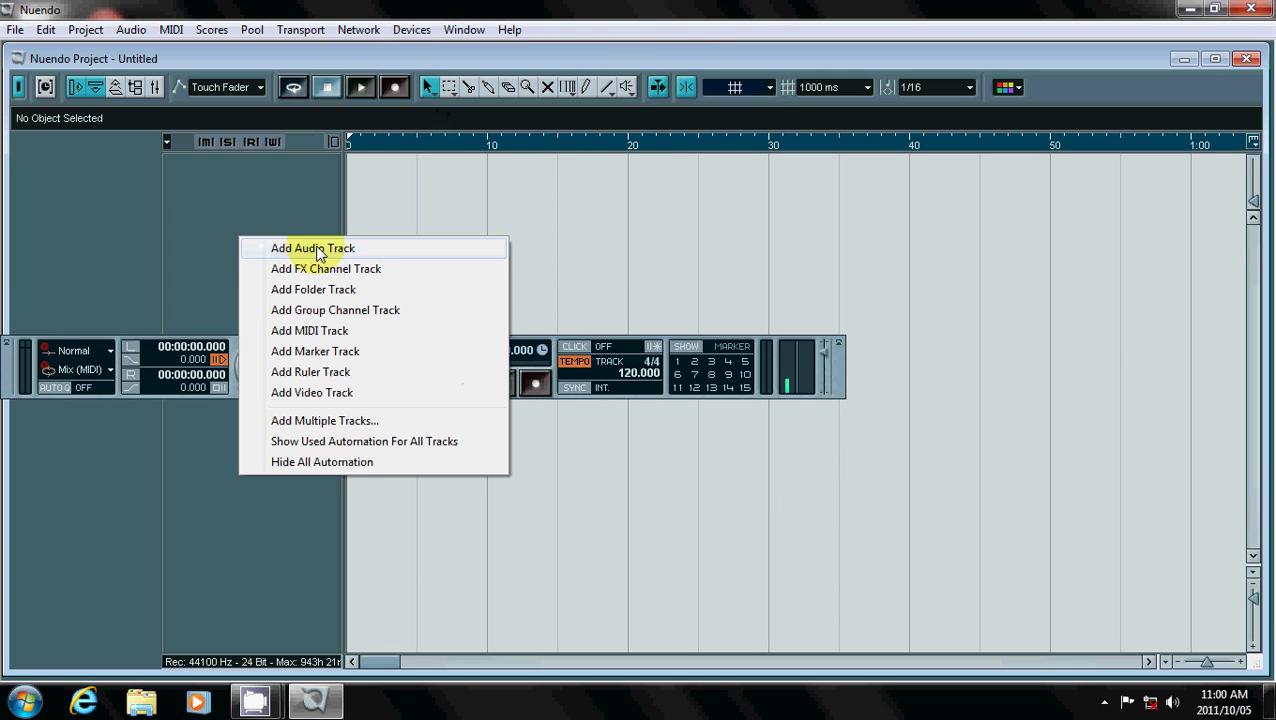
left_click(322, 332)
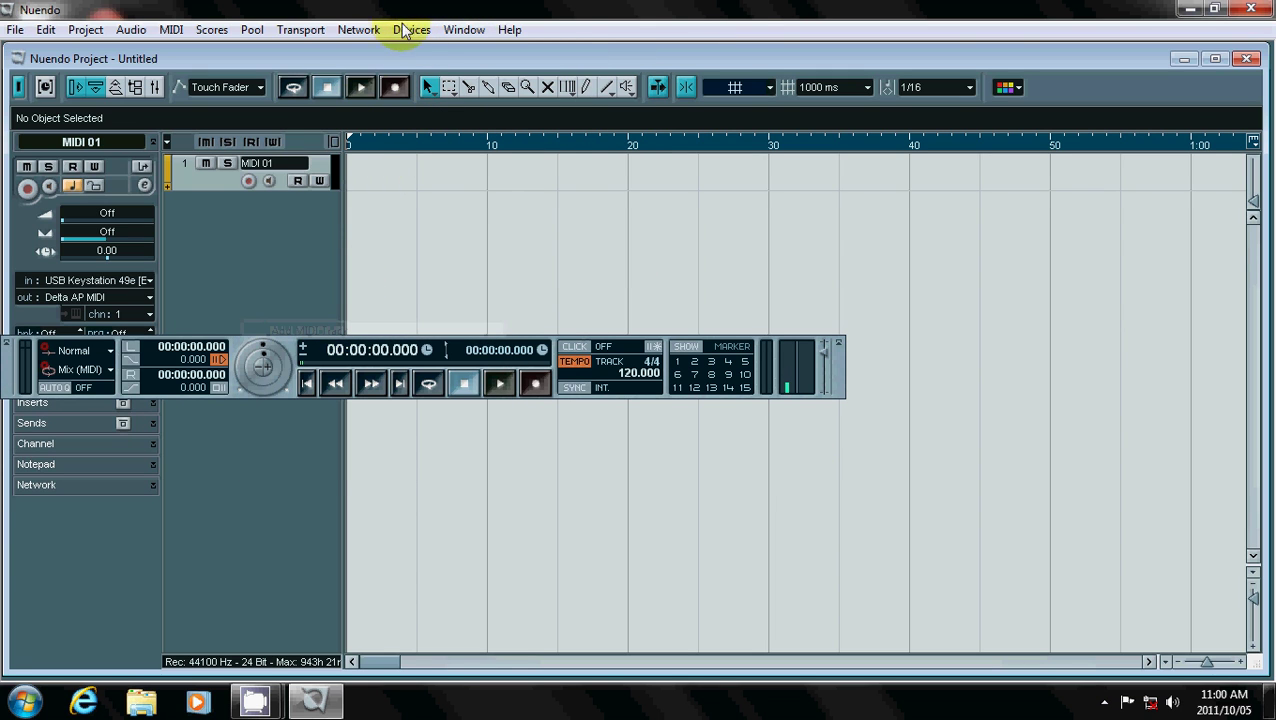
Step: Load Hypersonic as the VST instrument in the first slot of the VST Instruments rack
left_click(410, 29)
left_click(459, 278)
left_click(632, 193)
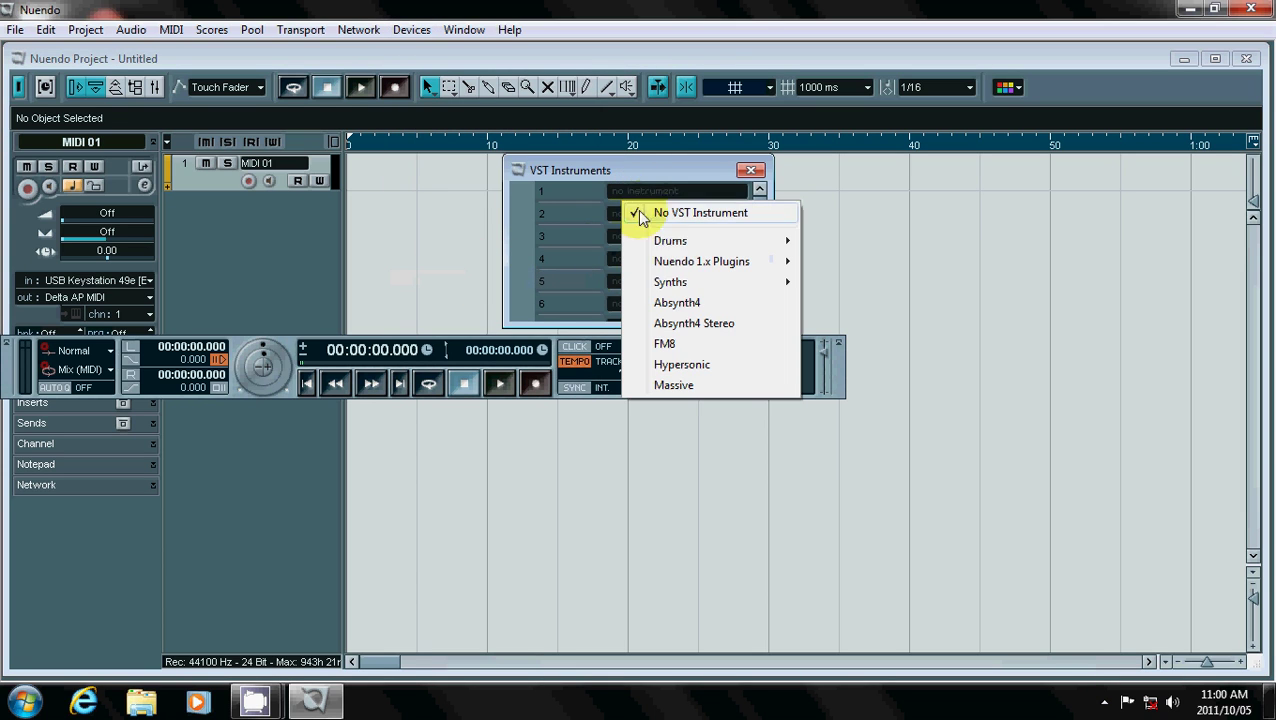
left_click(700, 366)
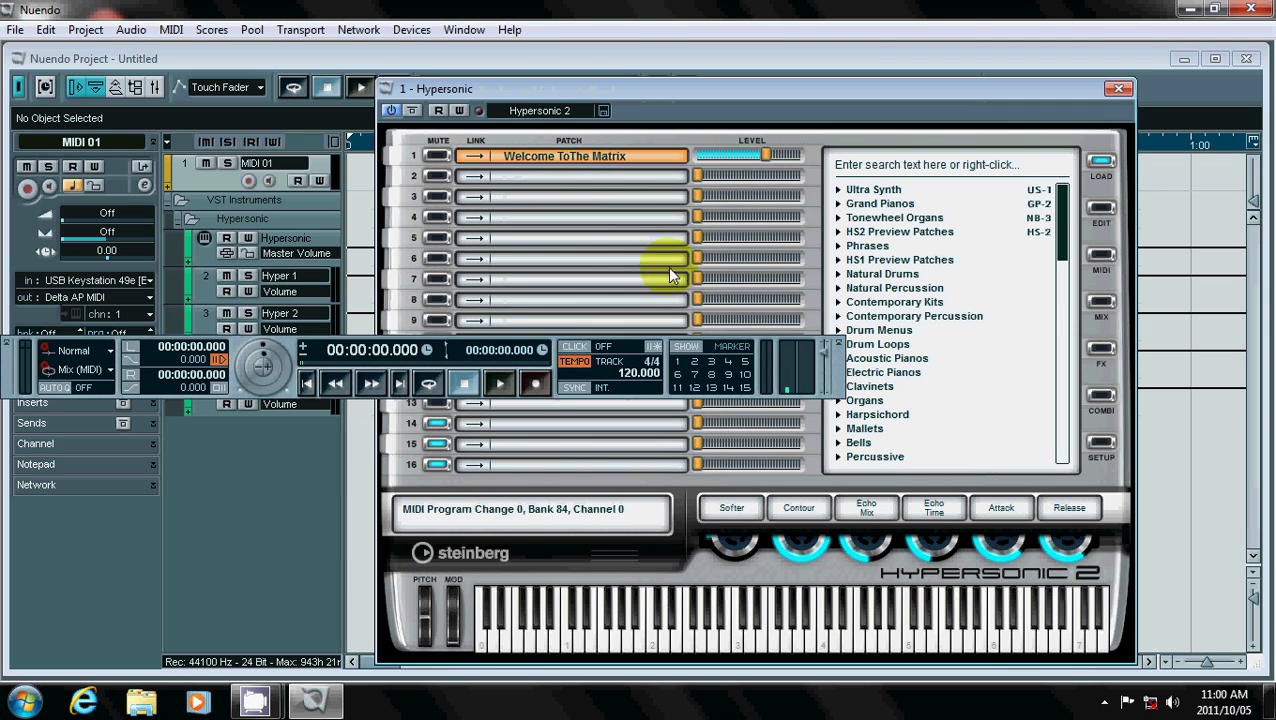
Step: Load the RnB Constructor patch from the Contemporary Kits category and play several notes on the plugin's on-screen keyboard
double_click(886, 302)
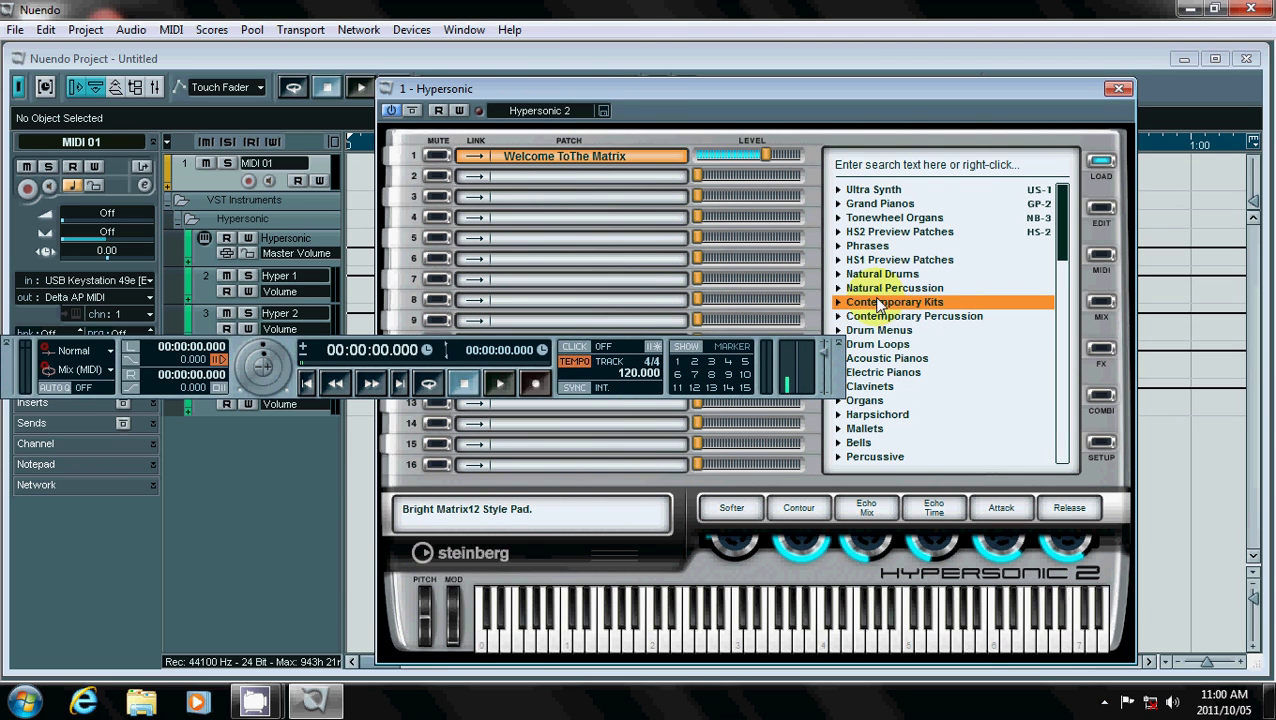
left_click(908, 346)
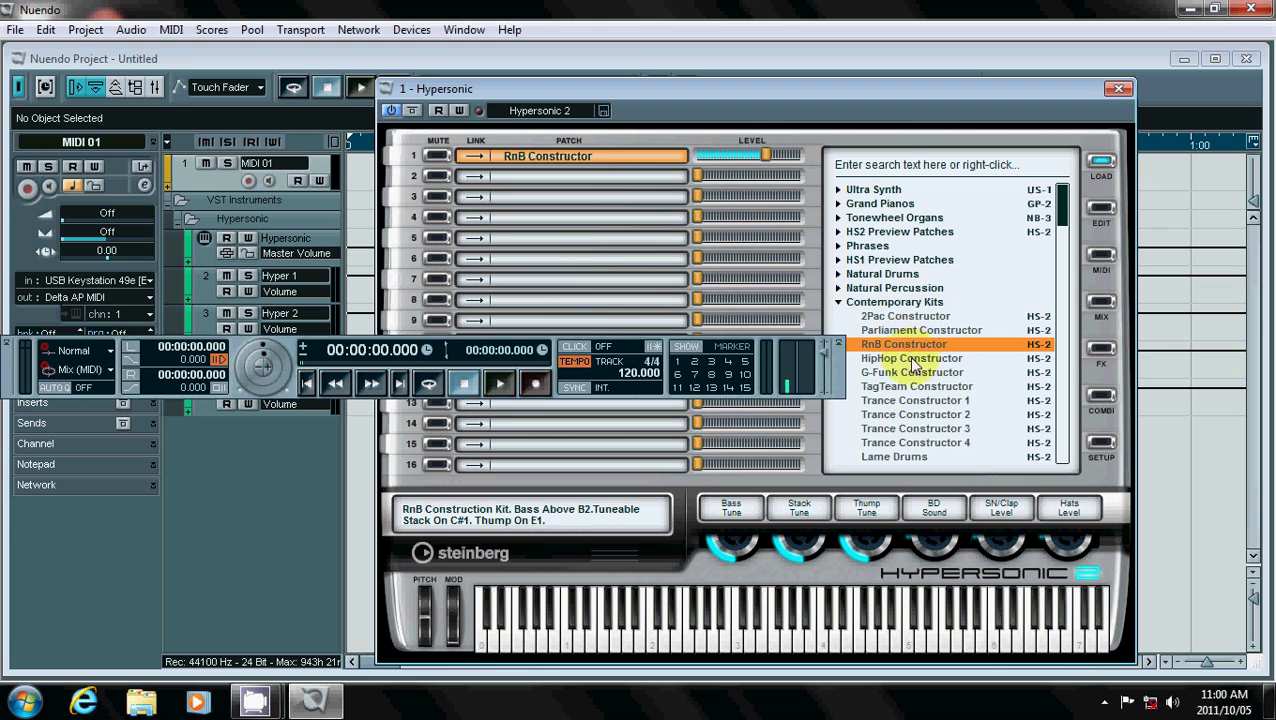
left_click(822, 645)
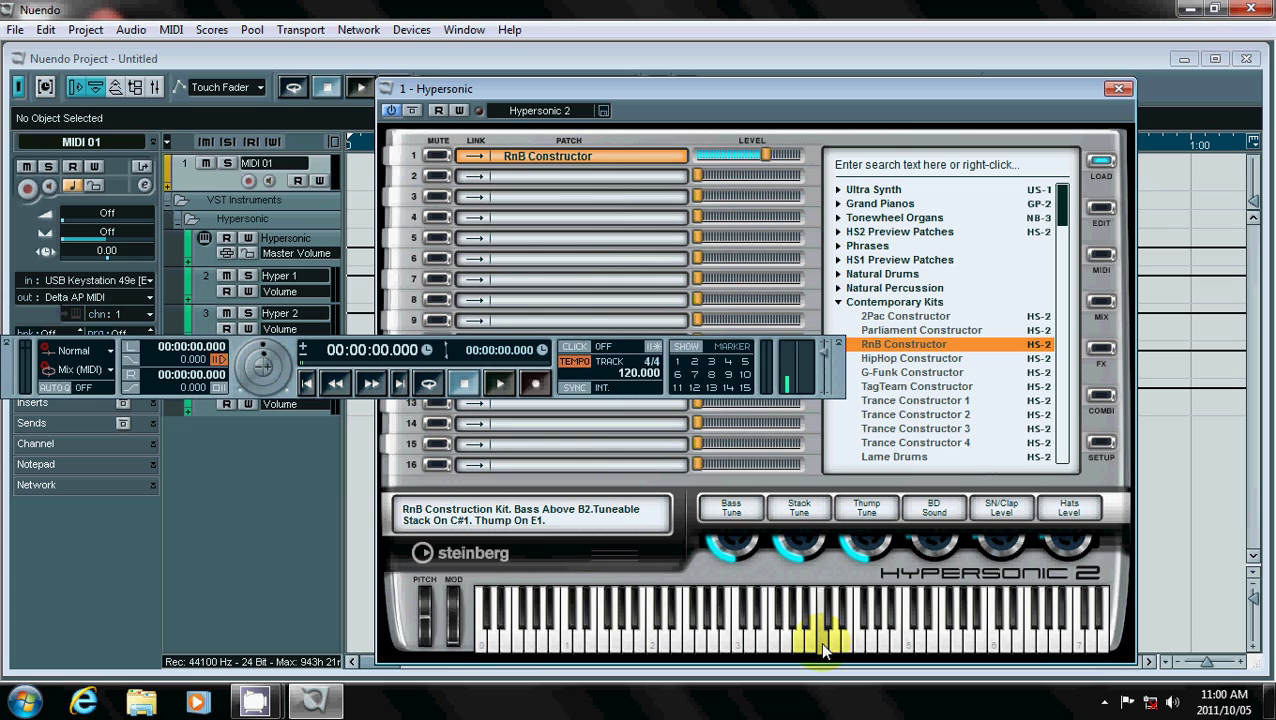
left_click(572, 638)
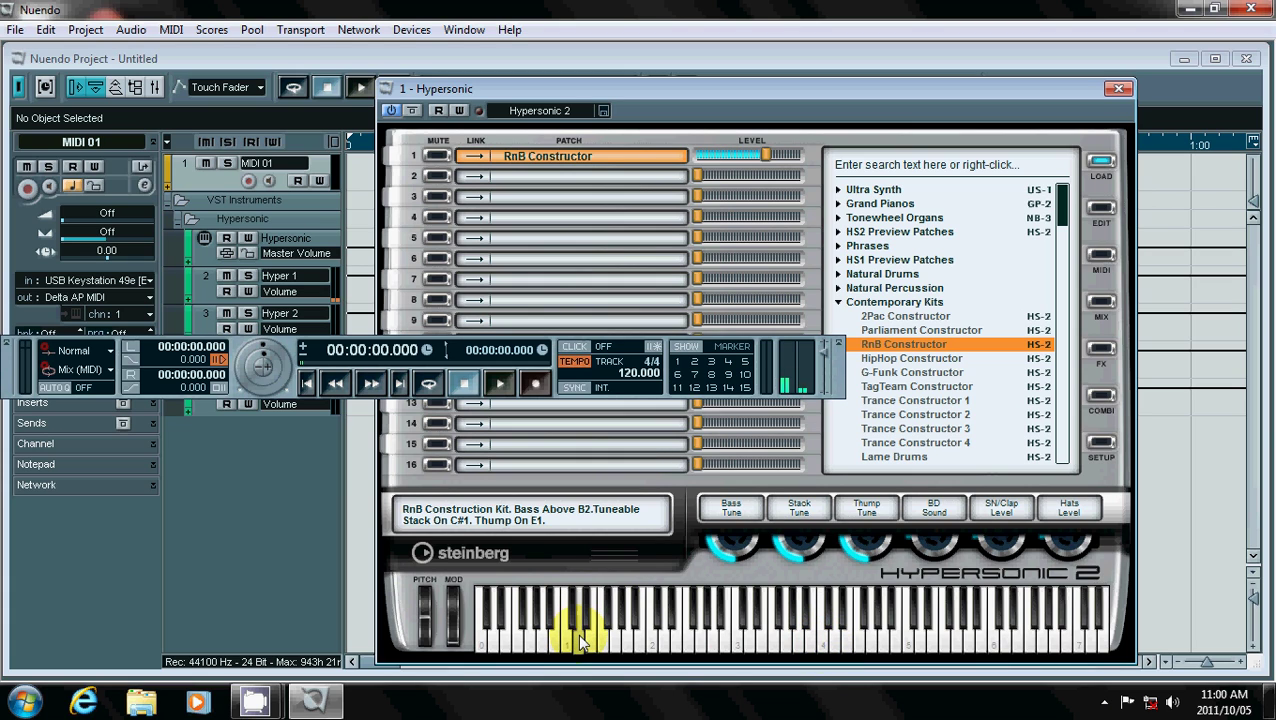
left_click(561, 632)
left_click(561, 636)
left_click(545, 640)
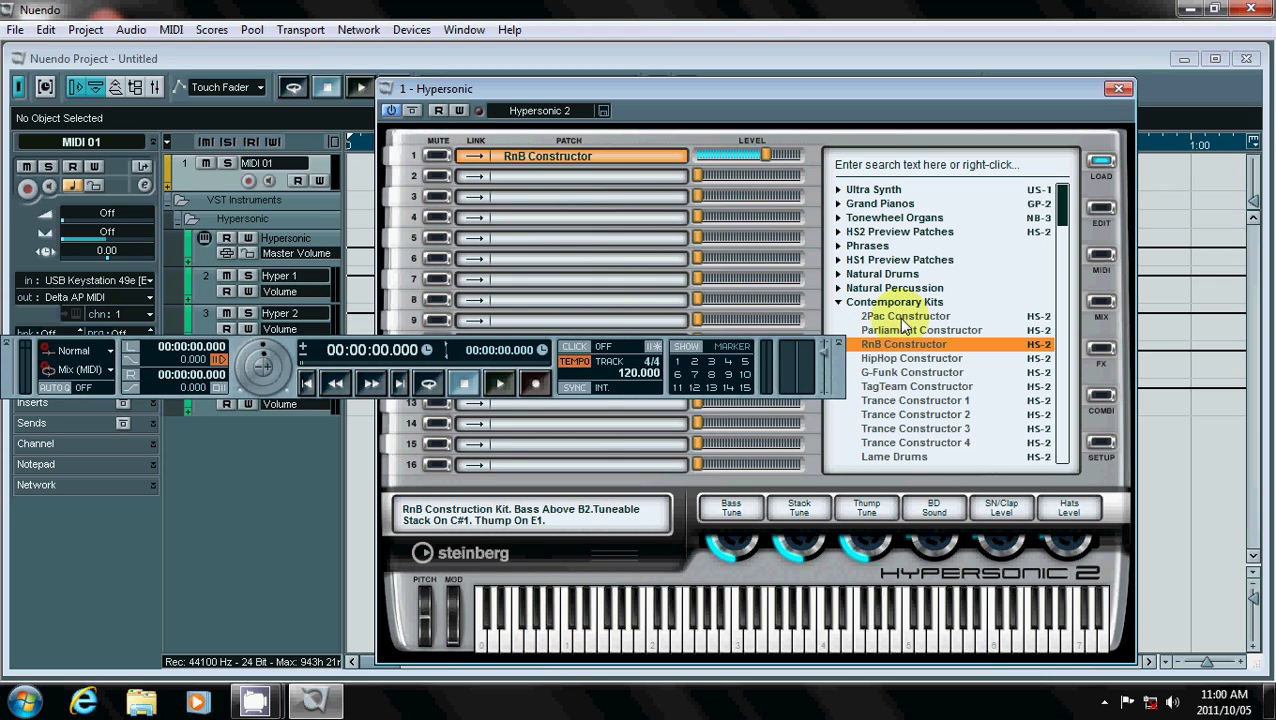
Step: Load the Thumper Bass patch from the Ultra Synth category and audition it with a downward run on the on-screen keyboard
left_click(840, 189)
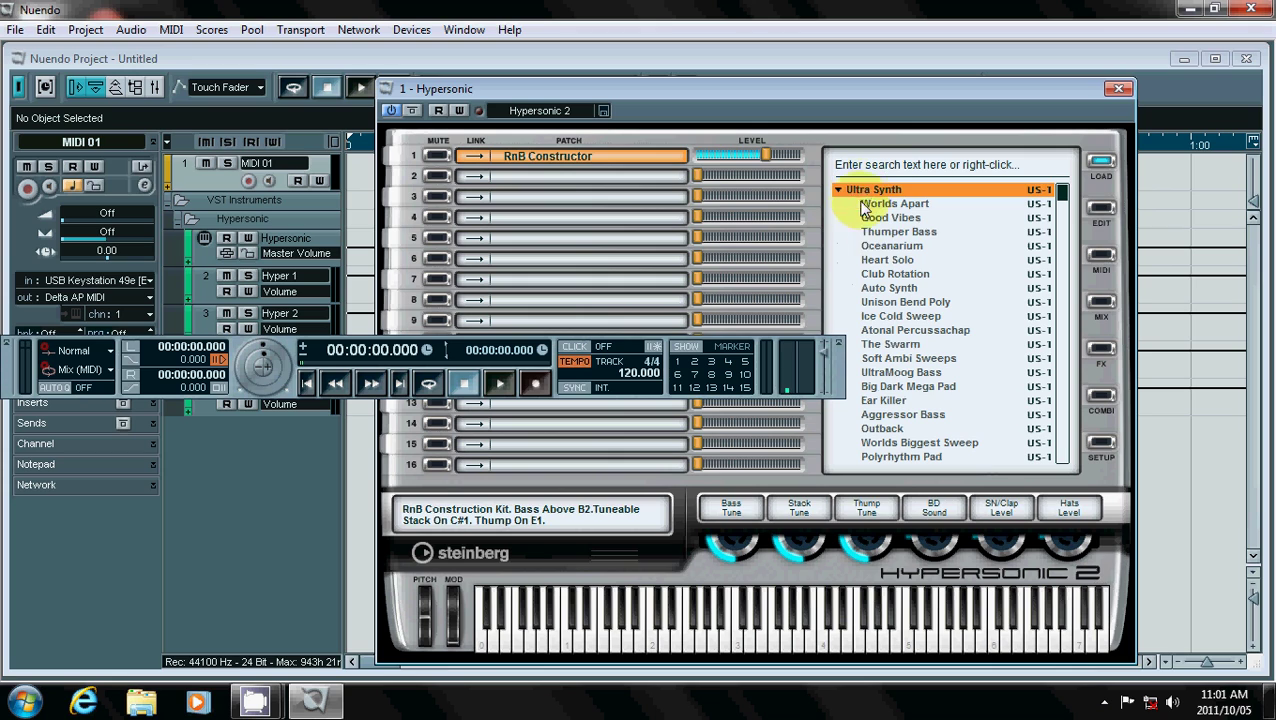
left_click(878, 234)
left_click(748, 632)
left_click_drag(747, 632, 564, 632)
Step: Load the Heart Solo patch from the Ultra Synth category and audition it with an upward run on the on-screen keyboard
left_click(903, 259)
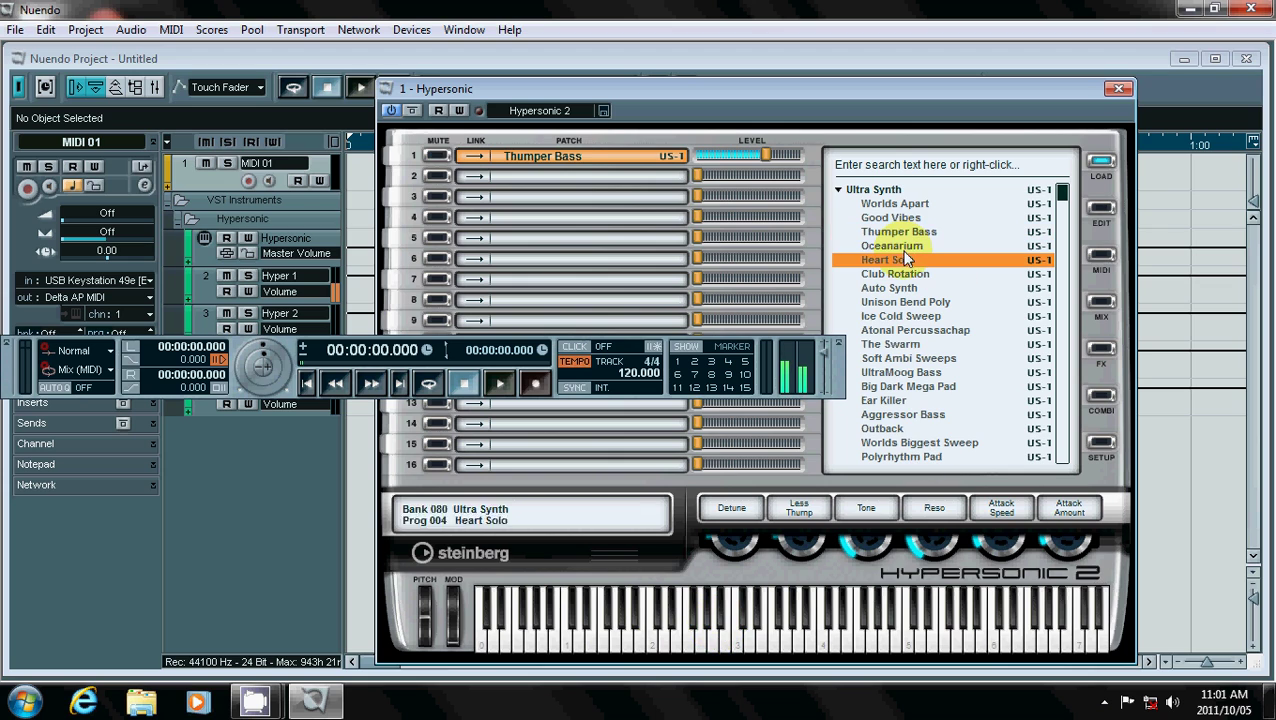
left_click(709, 637)
left_click(708, 629)
left_click_drag(708, 629, 1020, 628)
left_click(770, 507)
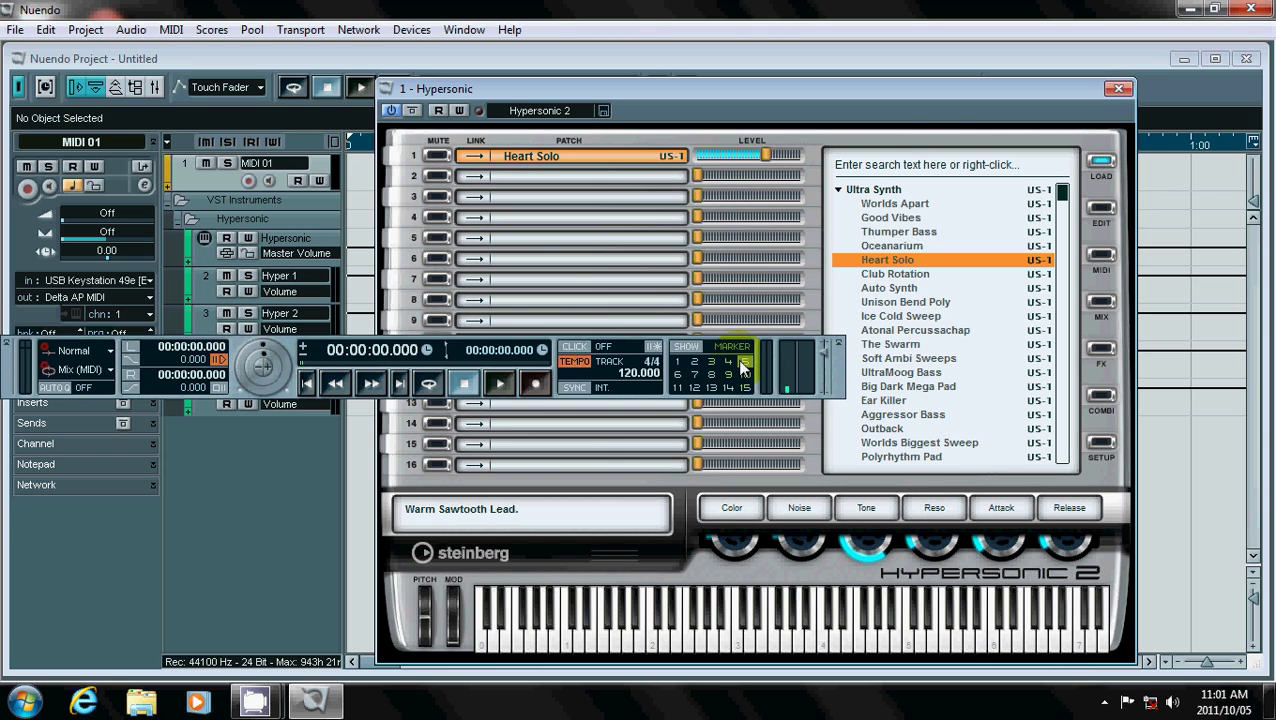
Step: Close the host application with the Hypersonic test project still open
left_click(1250, 9)
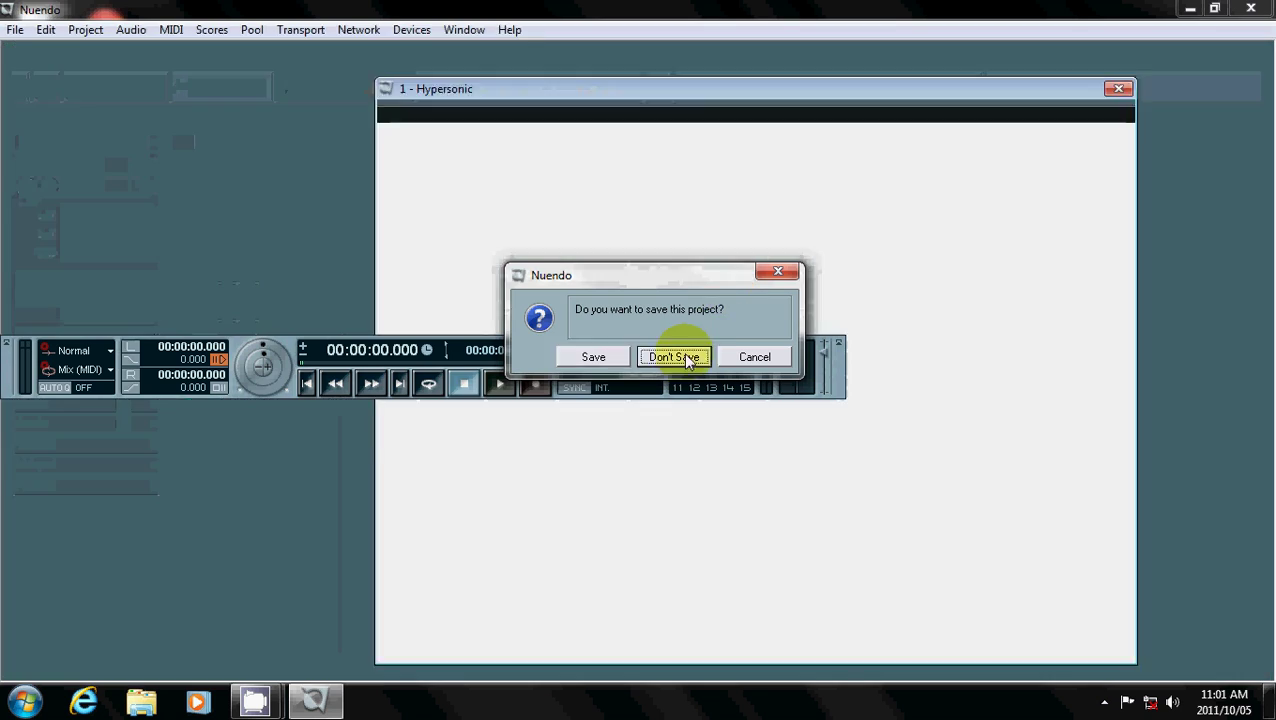